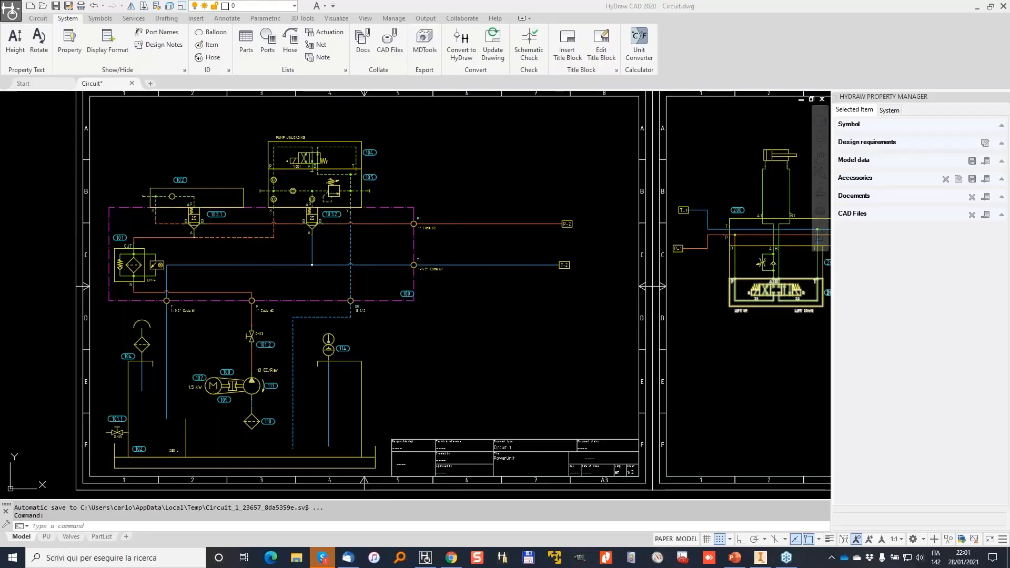
Inspect the properties and model data of filter 101 in the power unit circuit.
{"action": "scroll", "coordinate": [252, 190], "scroll_direction": "up", "scroll_amount": 2}
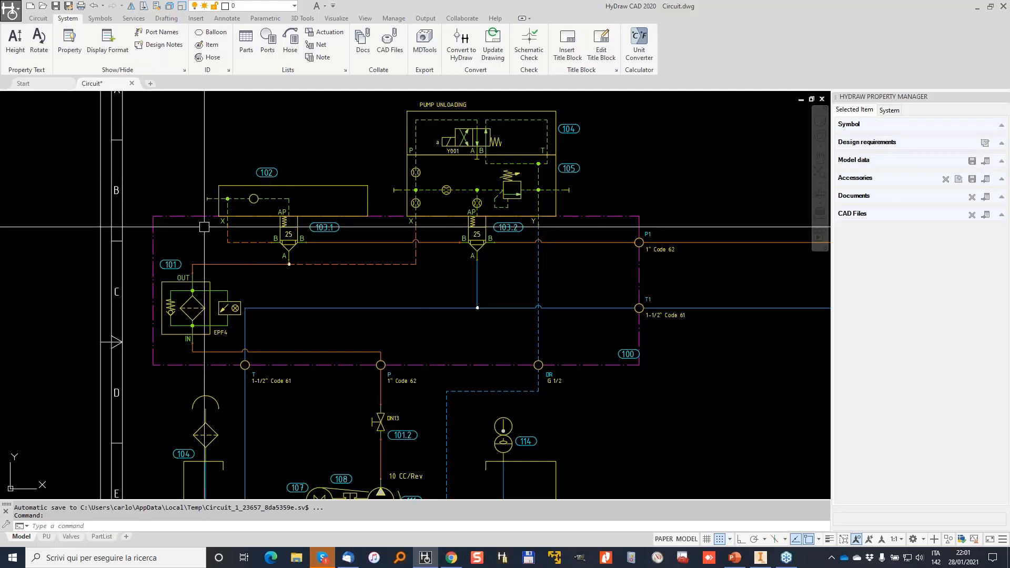
{"action": "left_click", "coordinate": [231, 310]}
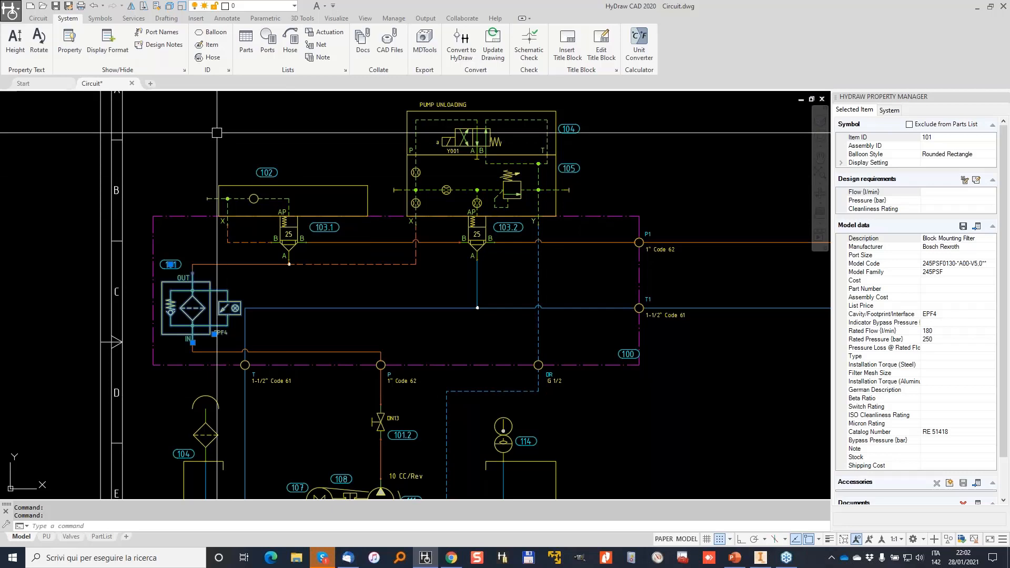
{"action": "key", "text": "Escape"}
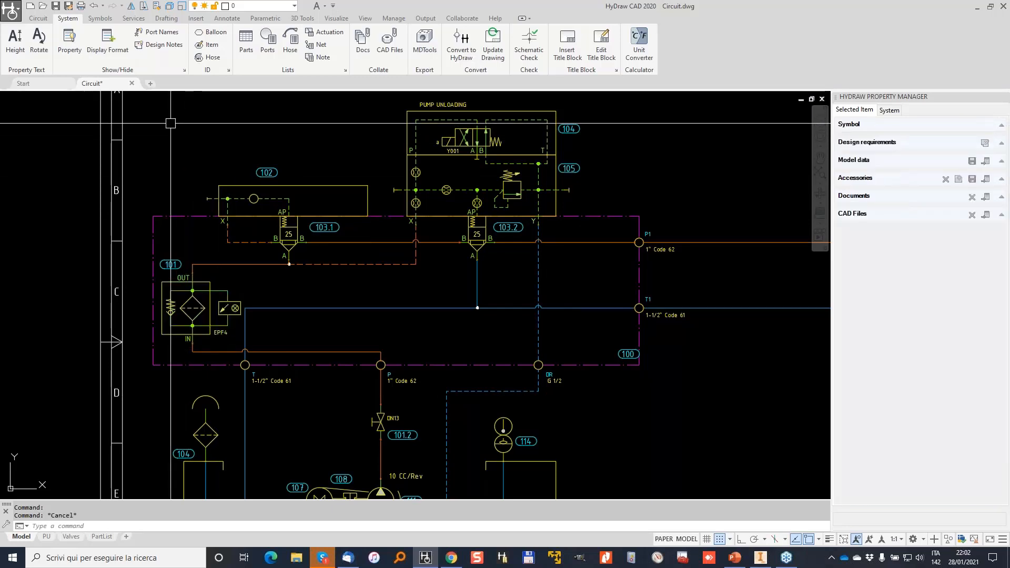
Generate the net list for manifold 100 and highlight its nets in the schematic one after another.
{"action": "left_click", "coordinate": [317, 45]}
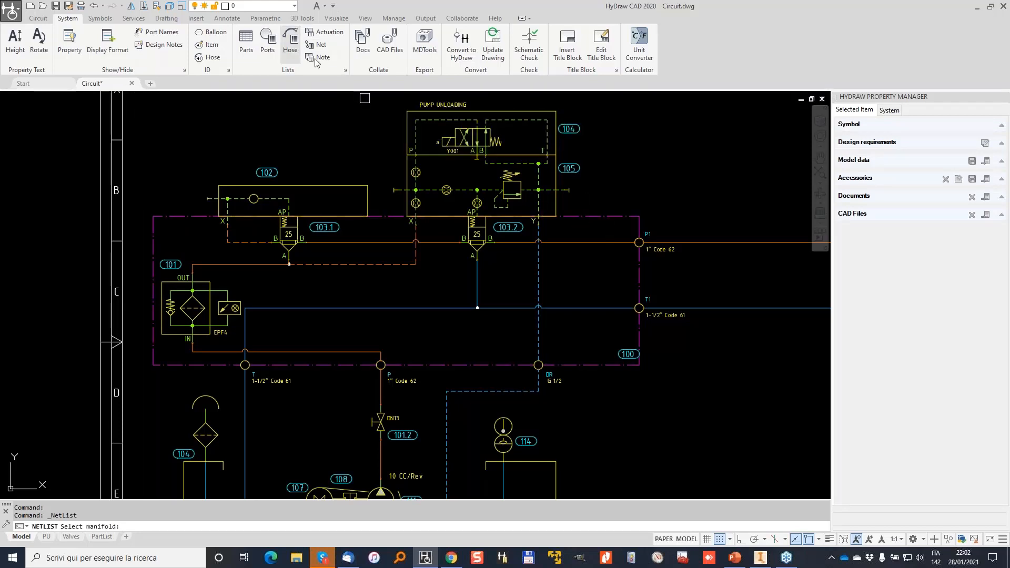
{"action": "left_click", "coordinate": [604, 216]}
{"action": "key", "text": "Return"}
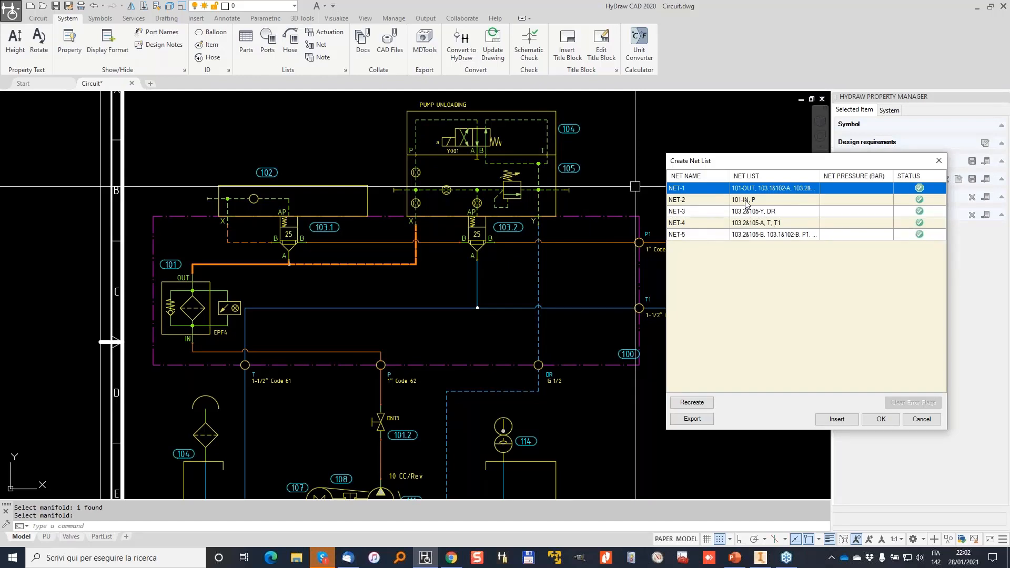
{"action": "left_click", "coordinate": [747, 202]}
{"action": "left_click", "coordinate": [768, 213]}
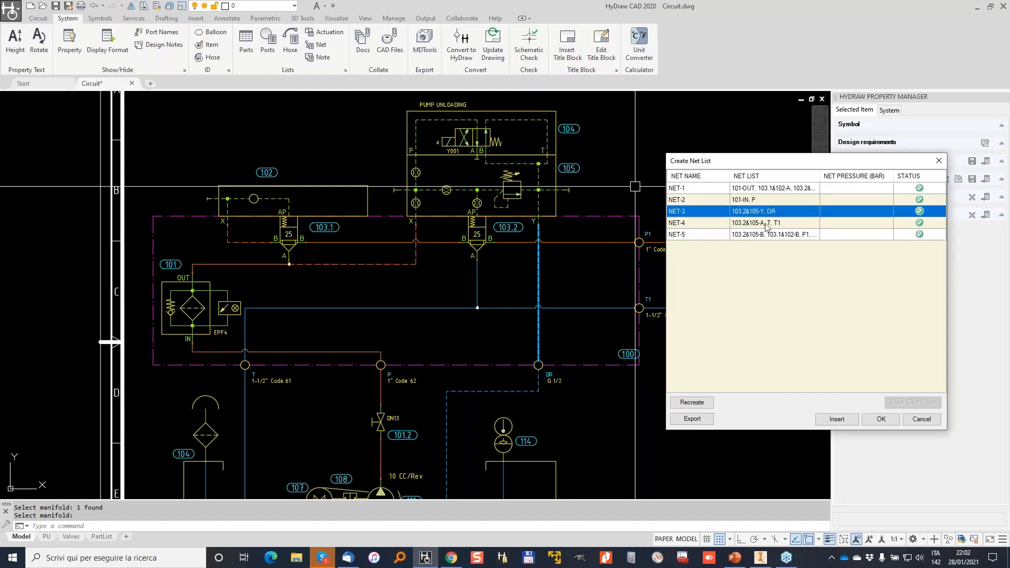
{"action": "left_click", "coordinate": [766, 225]}
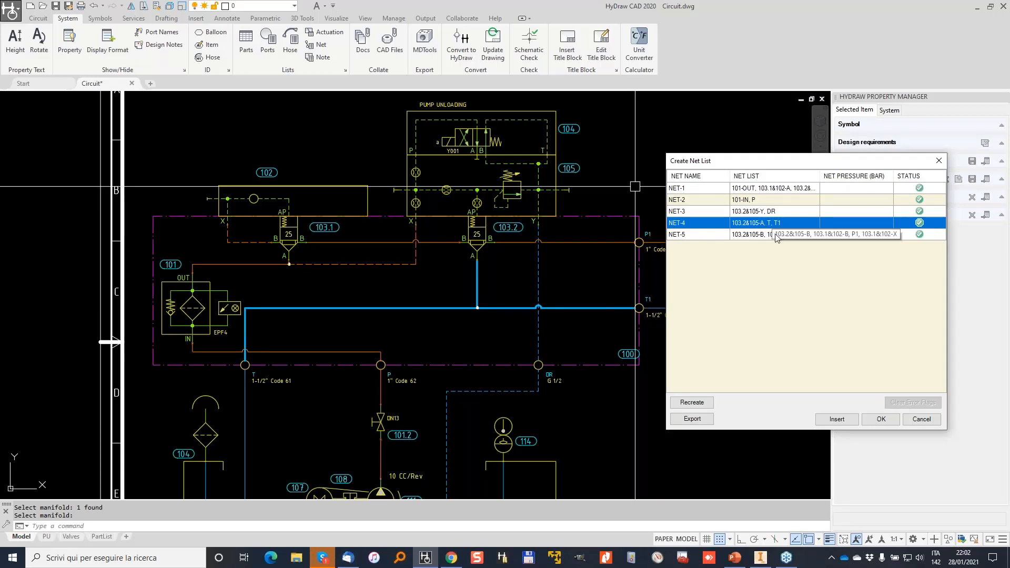
{"action": "left_click", "coordinate": [769, 190]}
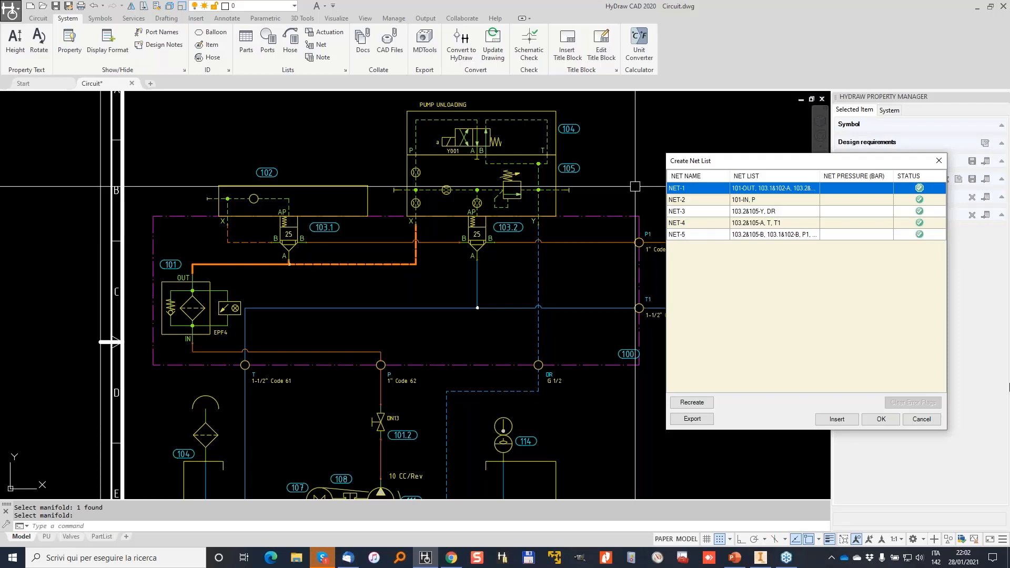
{"action": "left_click", "coordinate": [1009, 388]}
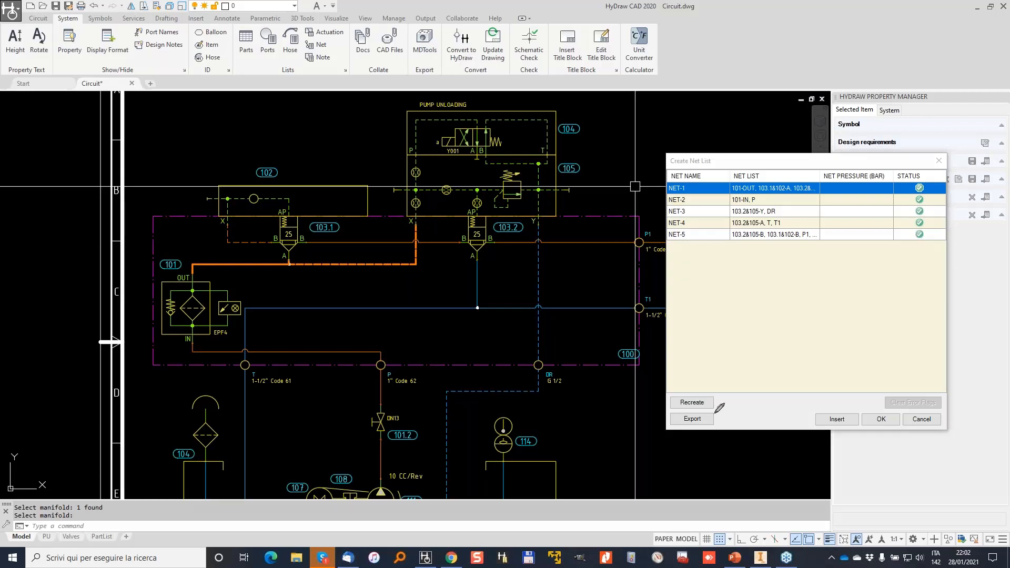
{"action": "mouse_move", "coordinate": [193, 340]}
{"action": "left_mouse_down"}
{"action": "mouse_move", "coordinate": [192, 356]}
{"action": "mouse_move", "coordinate": [227, 352]}
{"action": "mouse_move", "coordinate": [373, 375]}
{"action": "mouse_move", "coordinate": [358, 343]}
{"action": "mouse_move", "coordinate": [390, 325]}
{"action": "mouse_move", "coordinate": [390, 343]}
{"action": "left_mouse_up"}
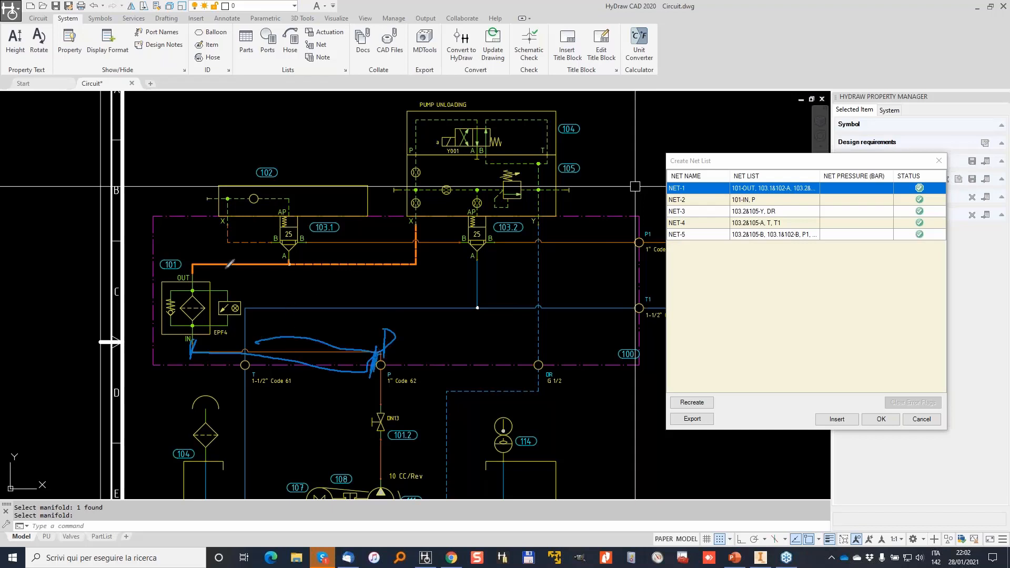
{"action": "mouse_move", "coordinate": [193, 267]}
{"action": "left_mouse_down"}
{"action": "mouse_move", "coordinate": [387, 269]}
{"action": "mouse_move", "coordinate": [417, 252]}
{"action": "mouse_move", "coordinate": [420, 224]}
{"action": "left_mouse_up"}
{"action": "mouse_move", "coordinate": [291, 262]}
{"action": "left_mouse_down"}
{"action": "mouse_move", "coordinate": [284, 268]}
{"action": "mouse_move", "coordinate": [308, 282]}
{"action": "mouse_move", "coordinate": [362, 294]}
{"action": "mouse_move", "coordinate": [370, 277]}
{"action": "mouse_move", "coordinate": [389, 276]}
{"action": "mouse_move", "coordinate": [388, 296]}
{"action": "left_mouse_up"}
{"action": "left_click_drag", "start_coordinate": [363, 287], "coordinate": [384, 286]}
{"action": "left_click_drag", "start_coordinate": [237, 161], "coordinate": [271, 180]}
{"action": "left_click_drag", "start_coordinate": [368, 243], "coordinate": [626, 242]}
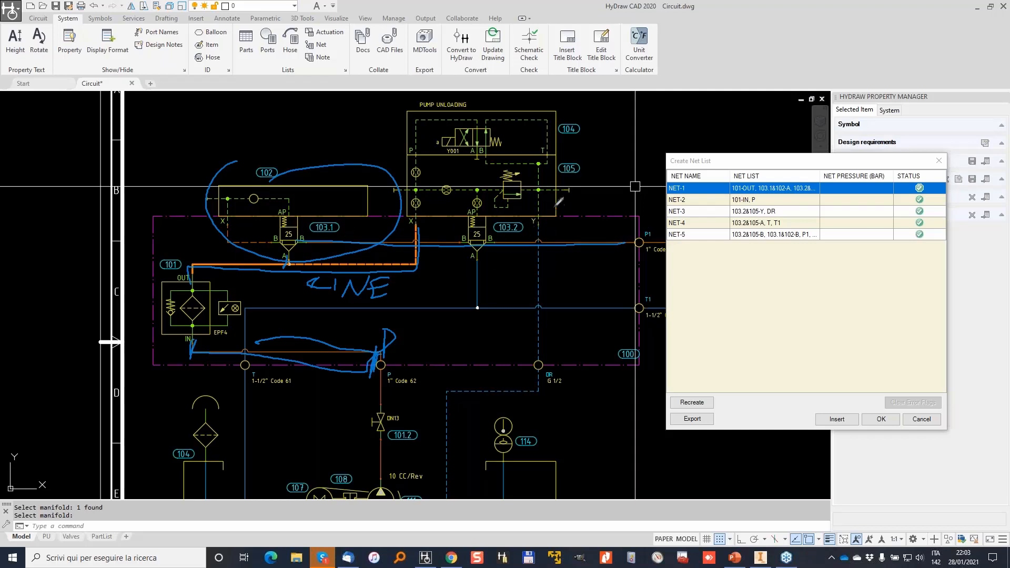
{"action": "left_click_drag", "start_coordinate": [546, 252], "coordinate": [537, 368]}
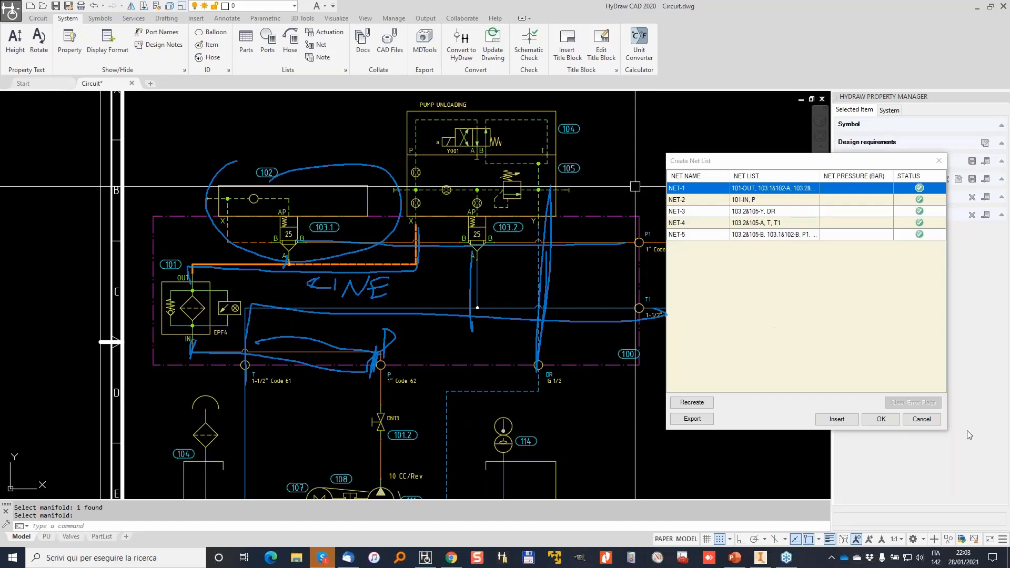
Close the net list without inserting it and examine port T and the IN and OUT connection points of filter 101.
{"action": "left_click", "coordinate": [922, 419]}
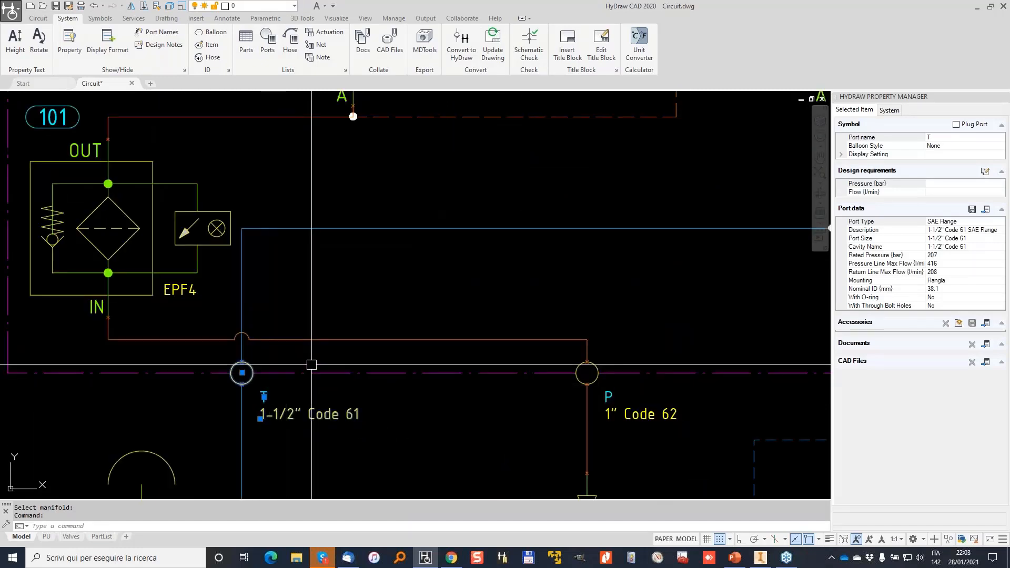
{"action": "scroll", "coordinate": [415, 374], "scroll_direction": "down", "scroll_amount": 2}
{"action": "middle_click_drag", "start_coordinate": [593, 296], "coordinate": [563, 232]}
{"action": "scroll", "coordinate": [562, 242], "scroll_direction": "up", "scroll_amount": 2}
{"action": "middle_click_drag", "start_coordinate": [555, 347], "coordinate": [314, 350]}
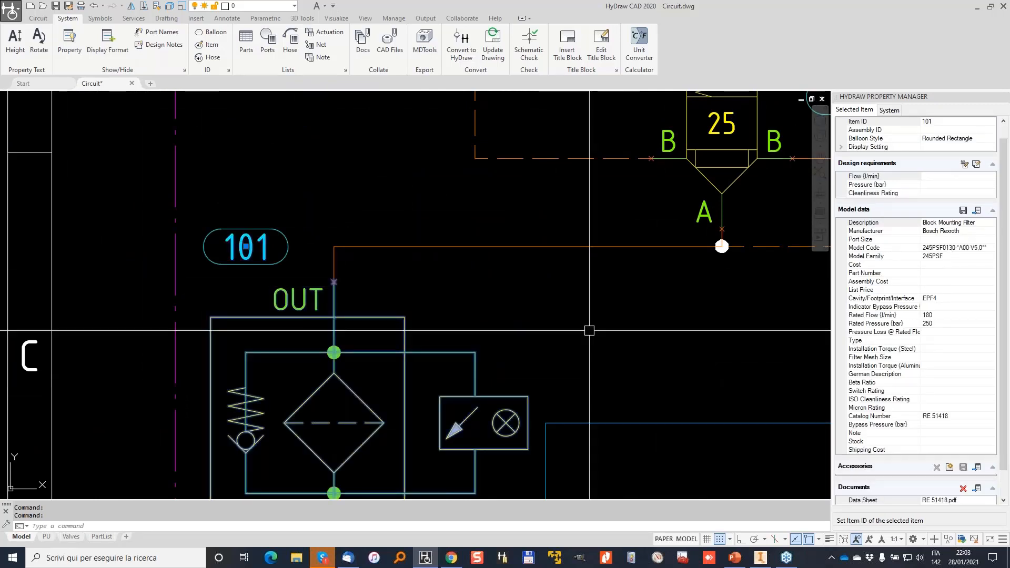
{"action": "middle_click_drag", "start_coordinate": [329, 393], "coordinate": [446, 289]}
{"action": "scroll", "coordinate": [463, 290], "scroll_direction": "up", "scroll_amount": 2}
{"action": "scroll", "coordinate": [621, 447], "scroll_direction": "up", "scroll_amount": 1}
{"action": "middle_click_drag", "start_coordinate": [622, 448], "coordinate": [644, 254]}
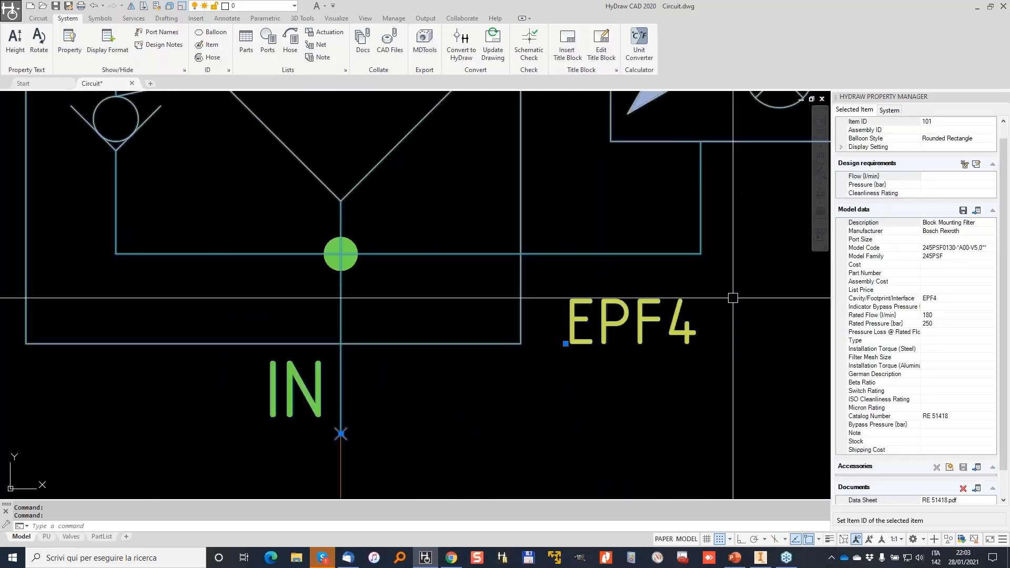
{"action": "scroll", "coordinate": [611, 261], "scroll_direction": "down", "scroll_amount": 3}
{"action": "key", "text": "Escape"}
{"action": "scroll", "coordinate": [555, 174], "scroll_direction": "down", "scroll_amount": 2}
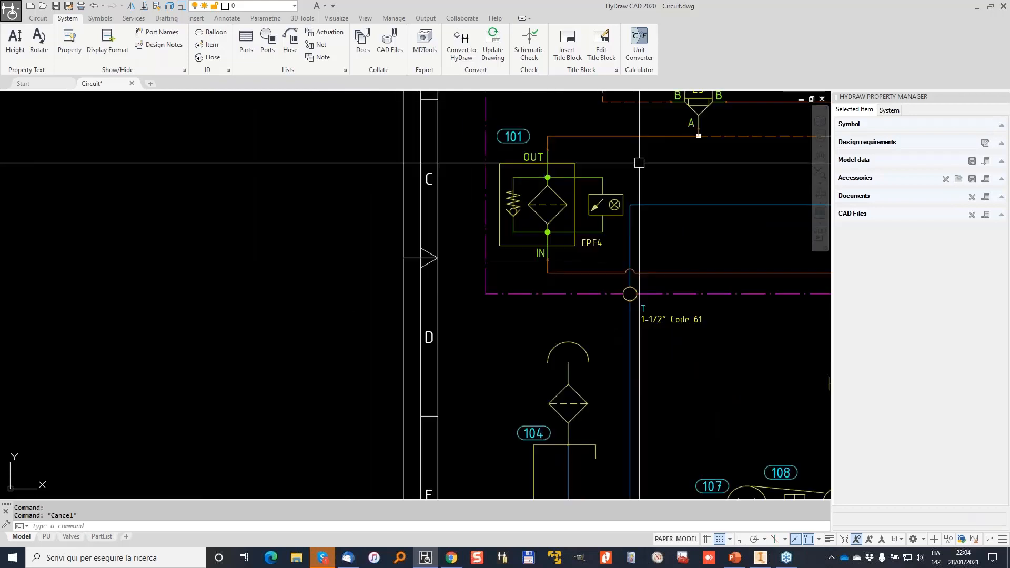
{"action": "middle_click_drag", "start_coordinate": [653, 161], "coordinate": [432, 246]}
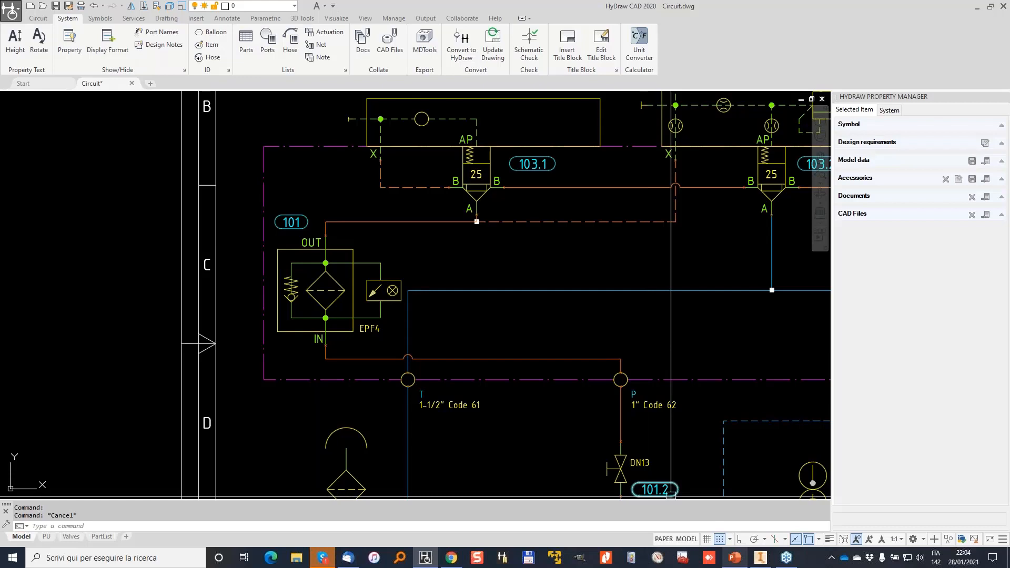
Switch to Autodesk Inventor, create a new part and load the MDTools 780 add-in.
{"action": "left_click", "coordinate": [758, 556]}
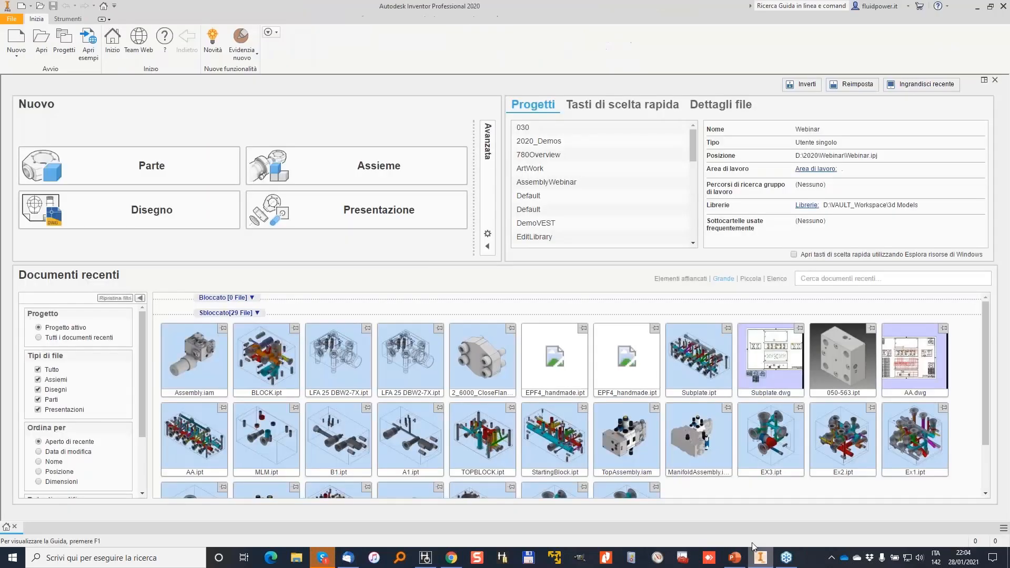
{"action": "left_click", "coordinate": [105, 165]}
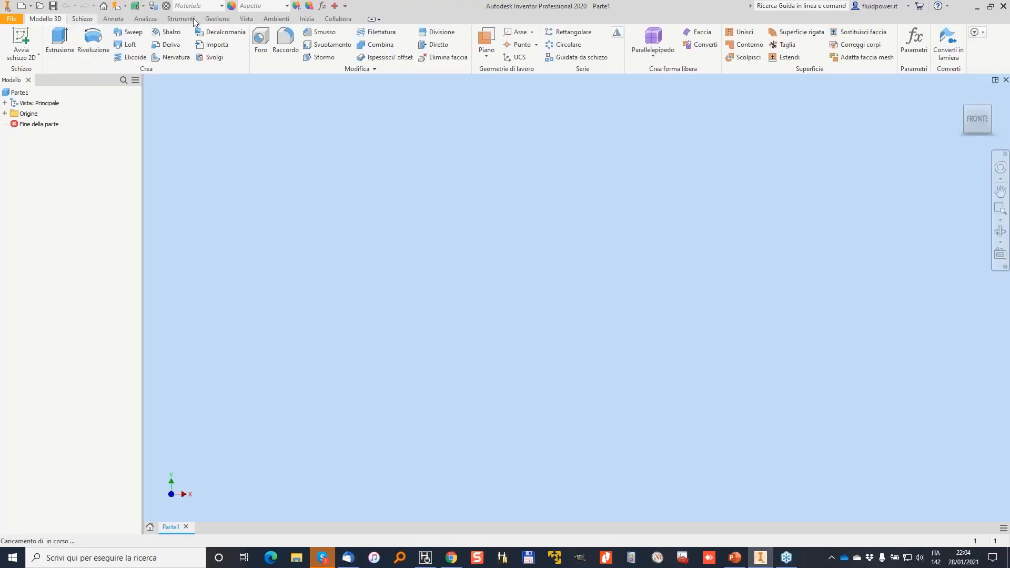
{"action": "left_click", "coordinate": [195, 20]}
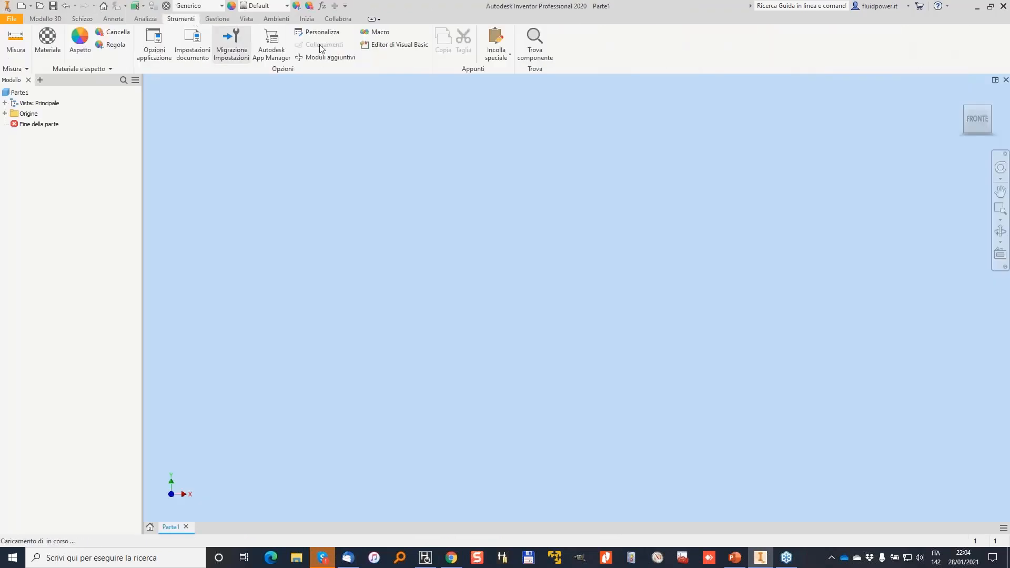
{"action": "left_click", "coordinate": [338, 58]}
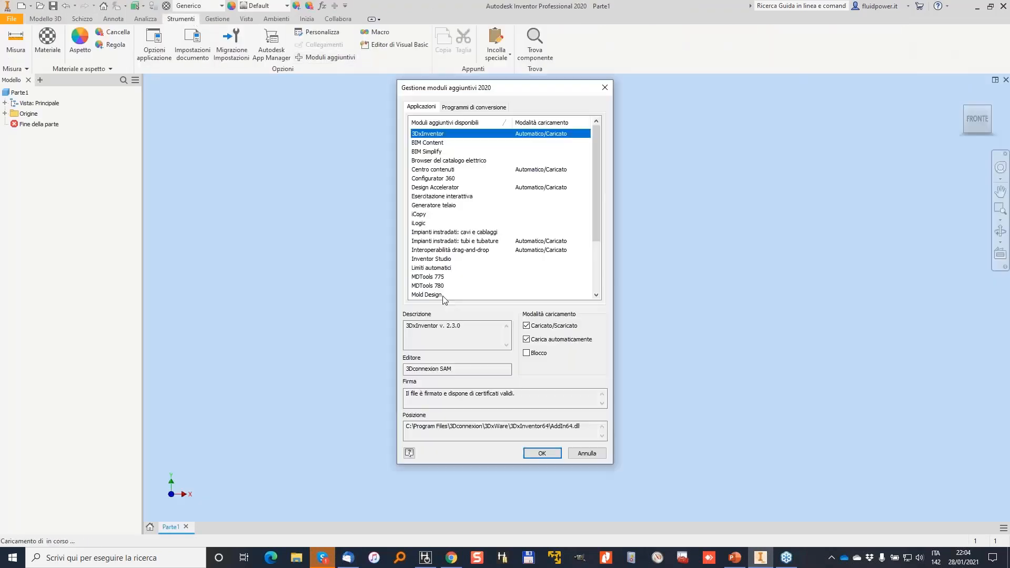
{"action": "left_click", "coordinate": [445, 286]}
{"action": "left_click", "coordinate": [552, 455]}
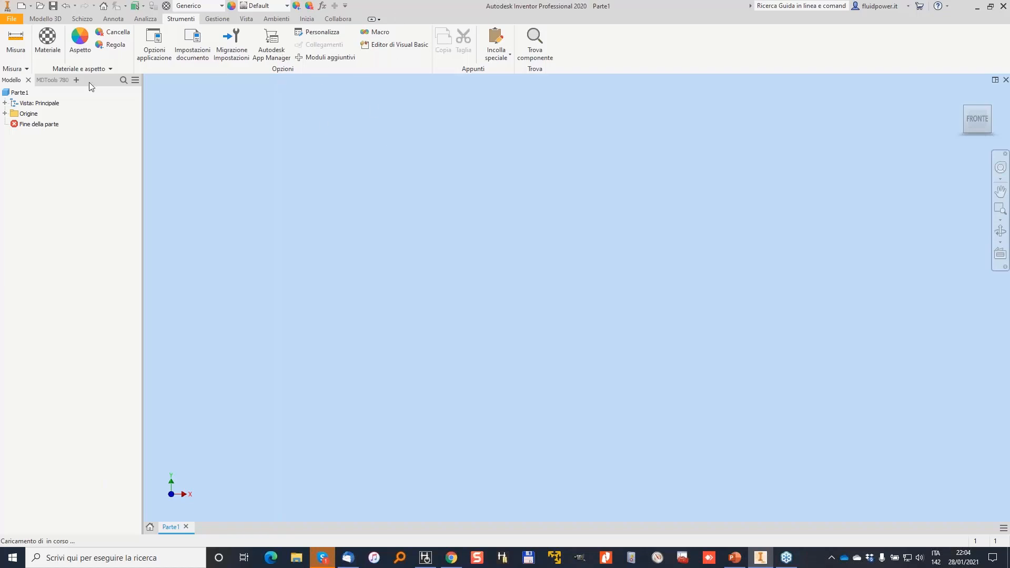
Remove all preferred X-port cavities in the MDTools settings.
{"action": "left_click", "coordinate": [387, 20]}
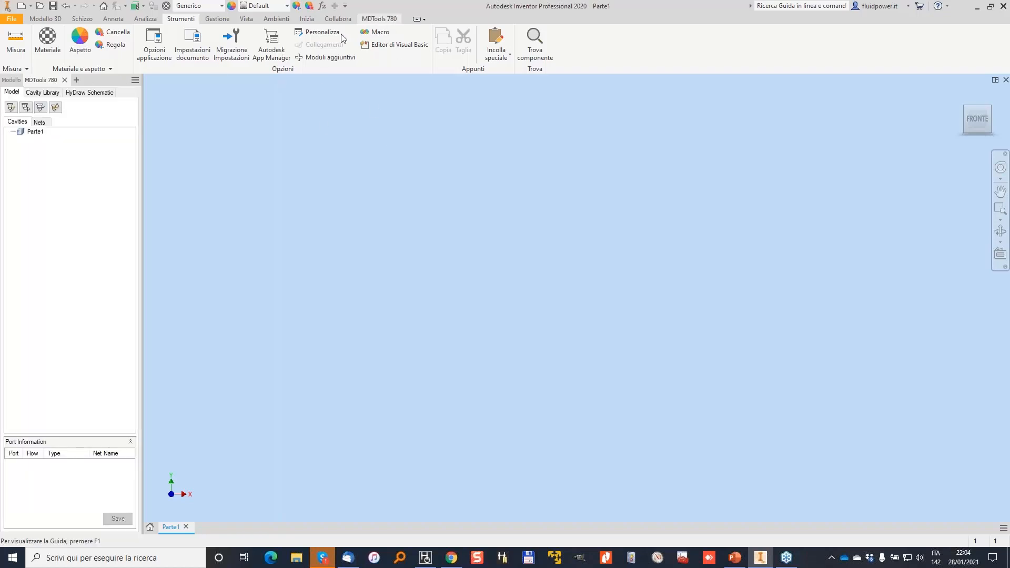
{"action": "left_click", "coordinate": [916, 32]}
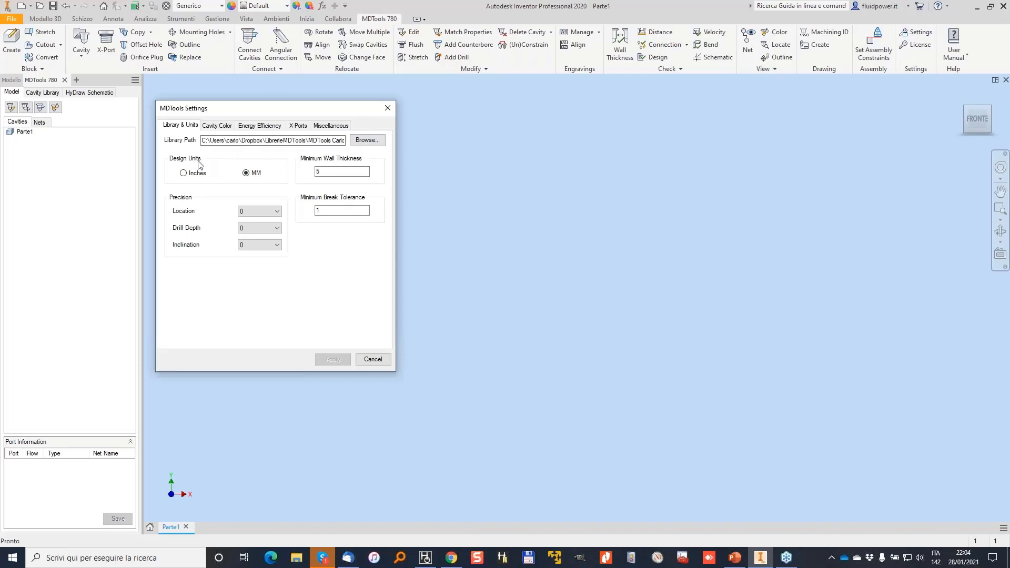
{"action": "left_click", "coordinate": [315, 141]}
{"action": "left_click", "coordinate": [298, 125]}
{"action": "left_click_drag", "start_coordinate": [377, 167], "coordinate": [377, 173]}
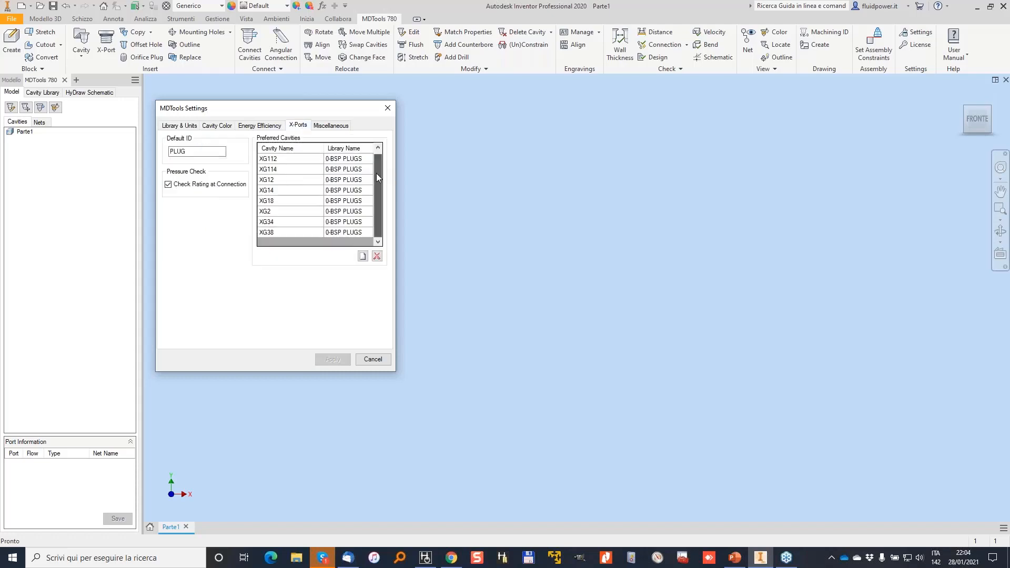
{"action": "scroll", "coordinate": [336, 219], "scroll_direction": "up", "scroll_amount": 1}
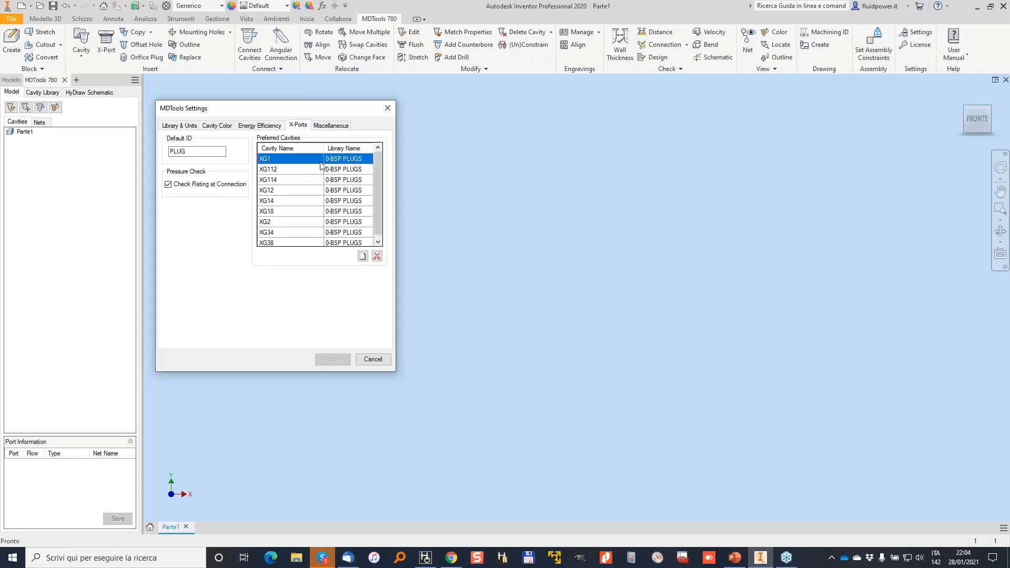
{"action": "scroll", "coordinate": [292, 232], "scroll_direction": "down", "scroll_amount": 1}
{"action": "left_click", "coordinate": [292, 232], "text": "shift"}
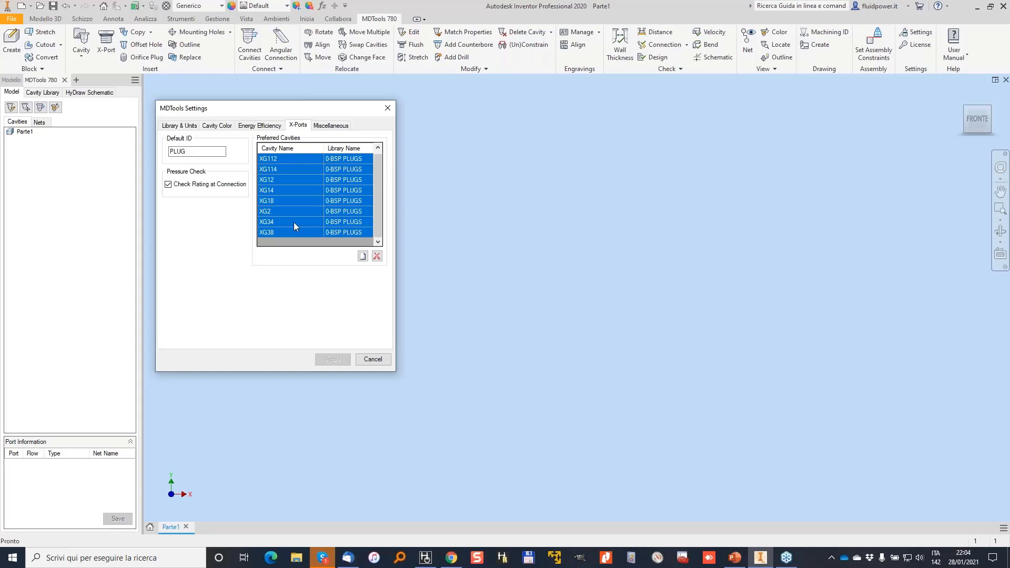
{"action": "left_click", "coordinate": [376, 256]}
Add all cavities of the 0-BSP PLUGS library to the preferred X-port cavities and apply the settings.
{"action": "left_click", "coordinate": [362, 256]}
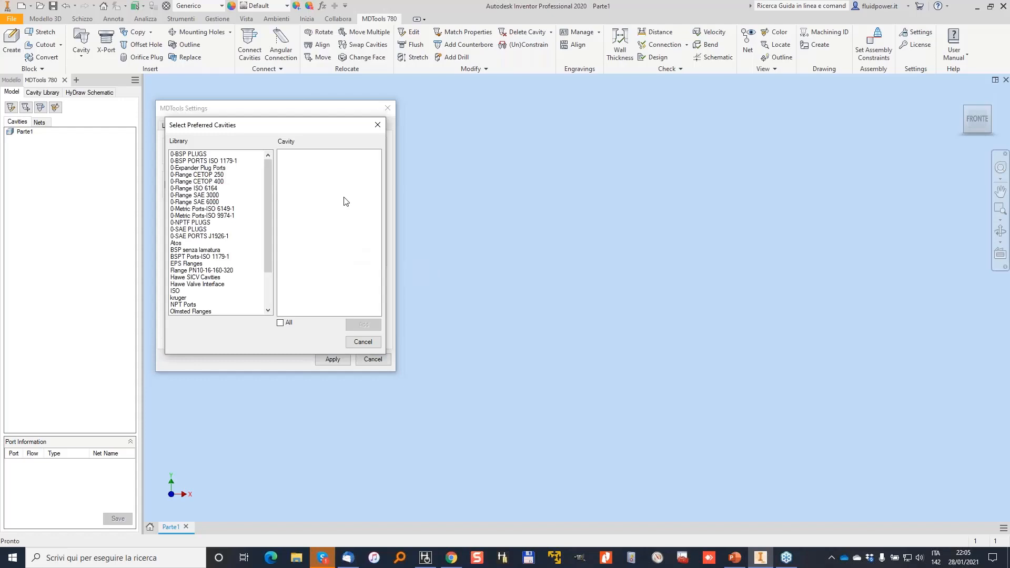
{"action": "left_click", "coordinate": [193, 154]}
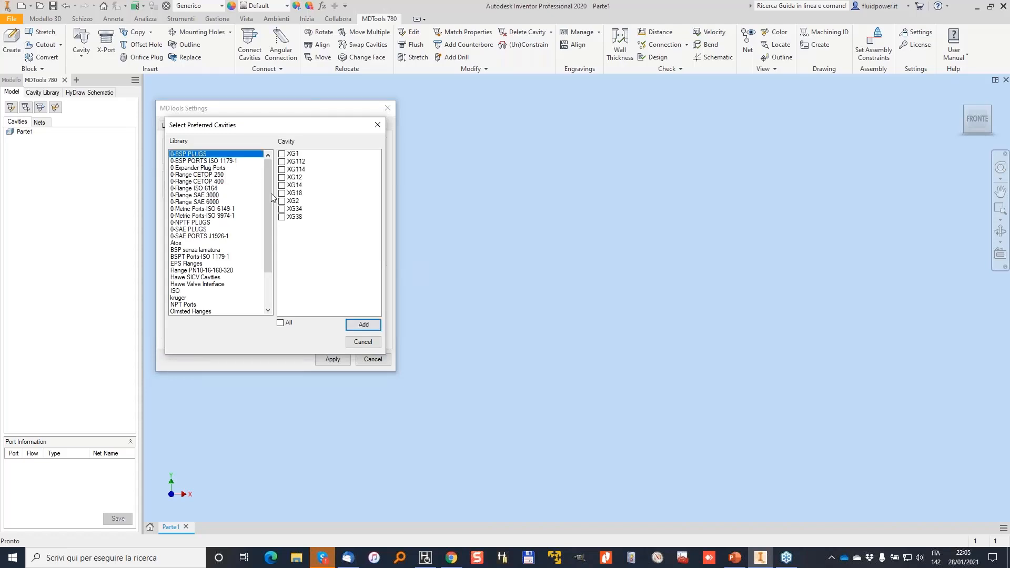
{"action": "left_click", "coordinate": [279, 323]}
{"action": "left_click", "coordinate": [192, 223]}
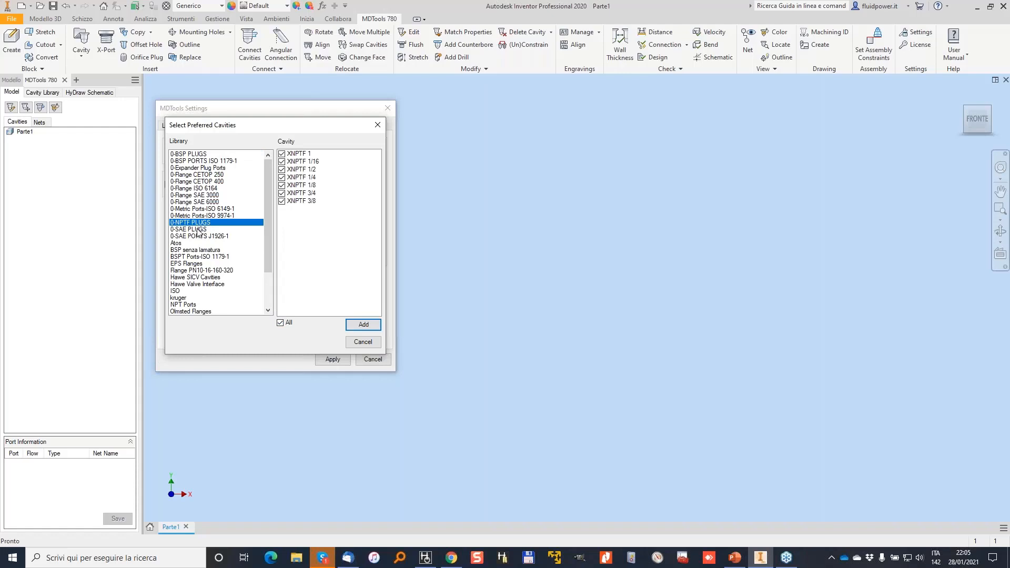
{"action": "left_click", "coordinate": [198, 230]}
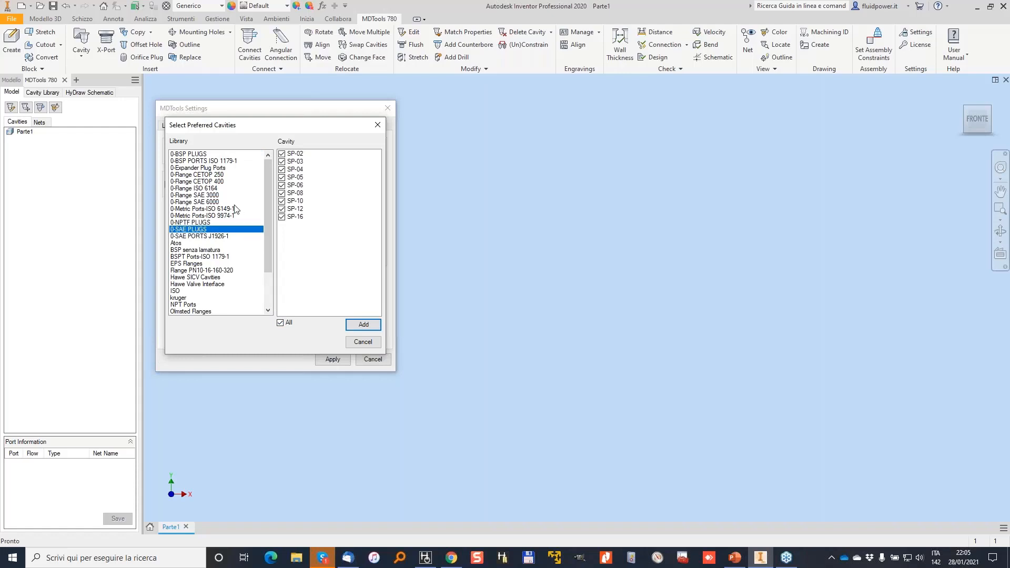
{"action": "left_click", "coordinate": [198, 154]}
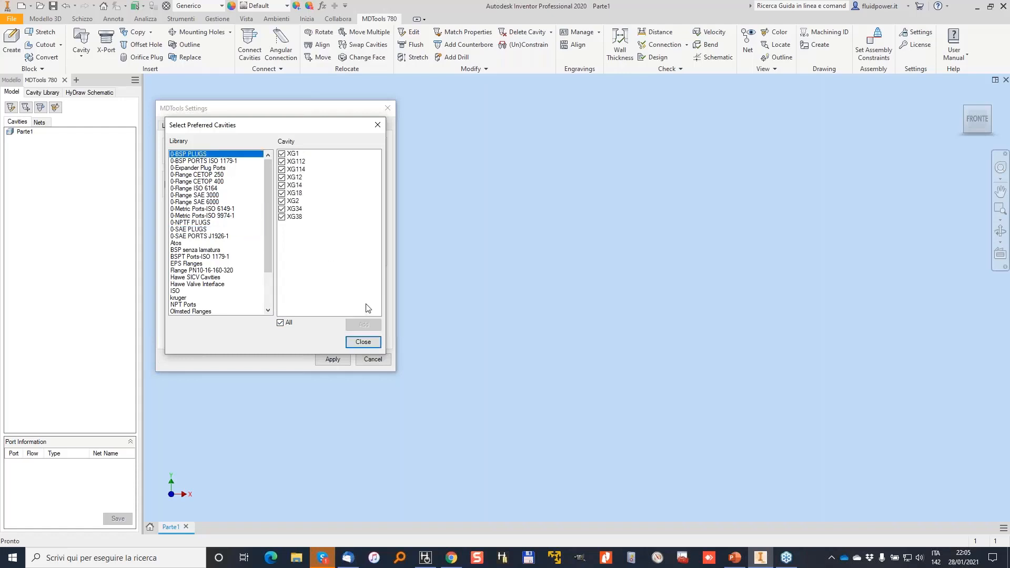
{"action": "left_click", "coordinate": [363, 342]}
{"action": "scroll", "coordinate": [373, 206], "scroll_direction": "down", "scroll_amount": 1}
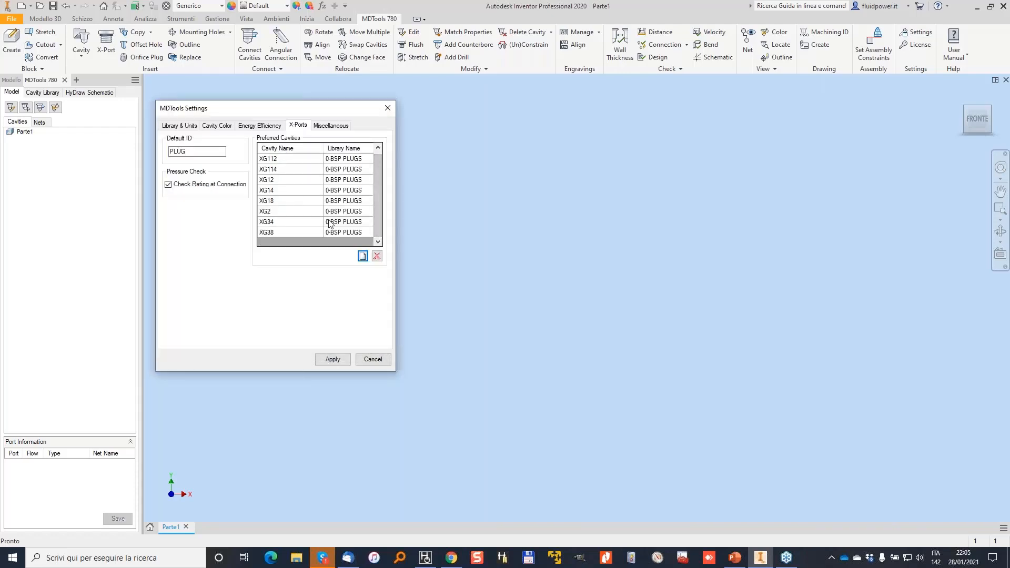
{"action": "left_click", "coordinate": [332, 359]}
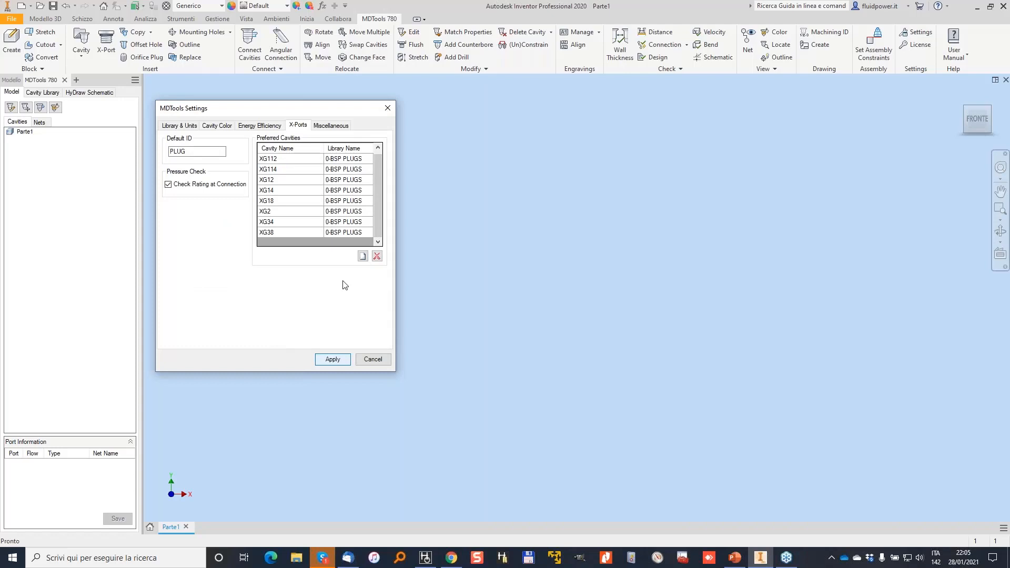
{"action": "left_click", "coordinate": [375, 360]}
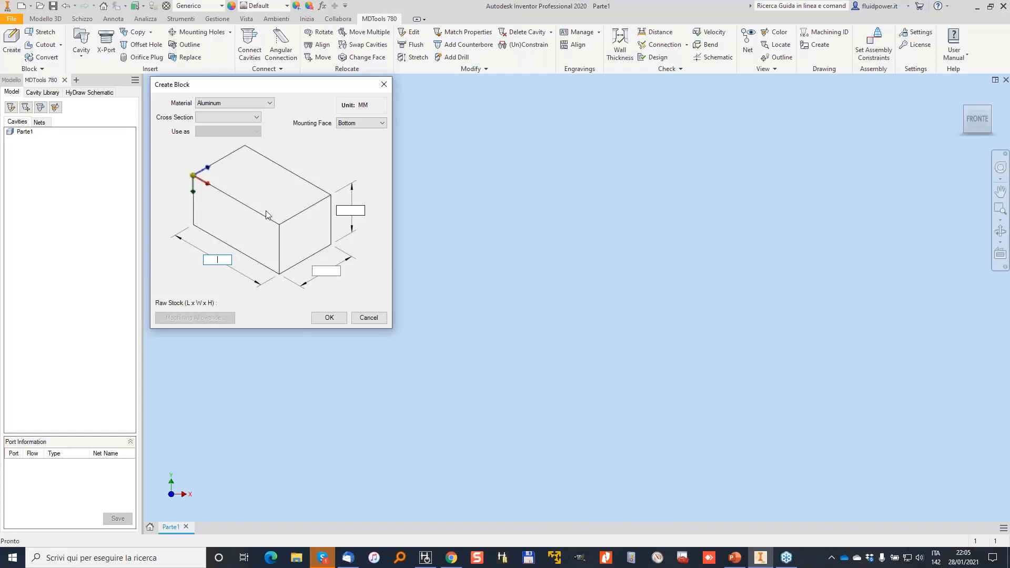
Create an aluminum manifold block 250 mm long, 180 mm wide and 180 mm high.
{"action": "left_click", "coordinate": [263, 103]}
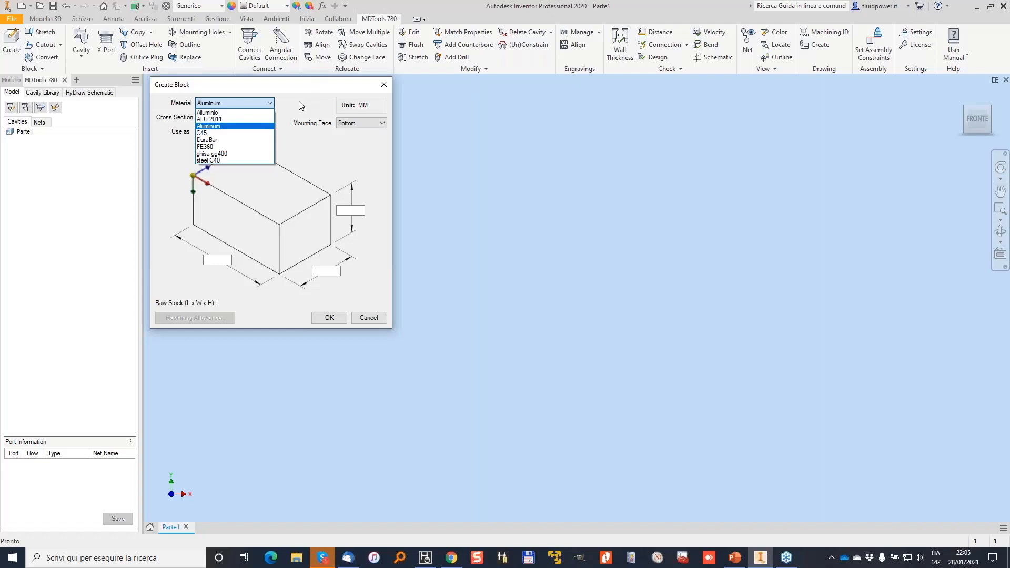
{"action": "left_click", "coordinate": [309, 171]}
{"action": "left_click", "coordinate": [212, 258]}
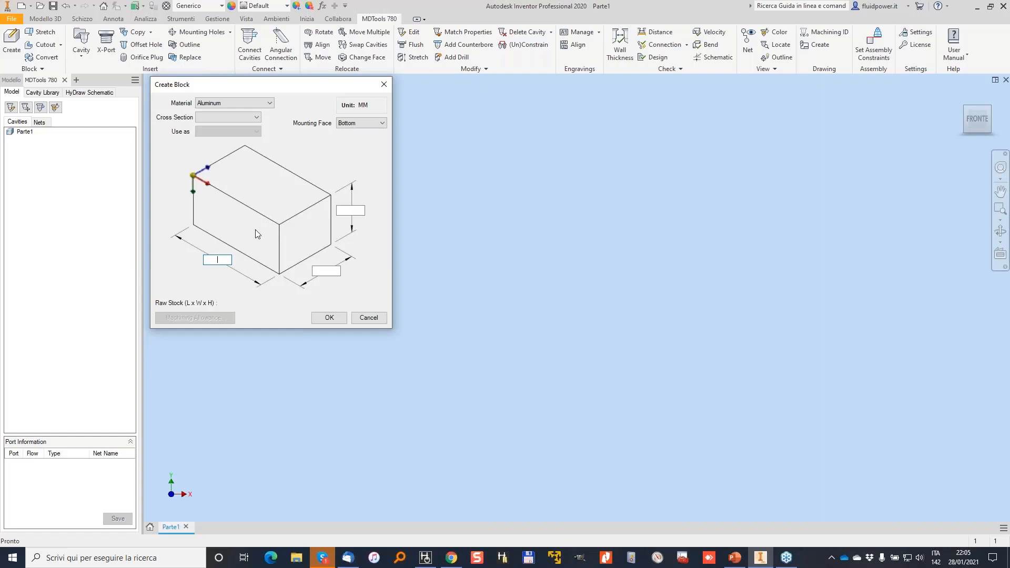
{"action": "type", "text": "250"}
{"action": "key", "text": "Tab"}
{"action": "type", "text": "180"}
{"action": "key", "text": "Tab"}
{"action": "type", "text": "180"}
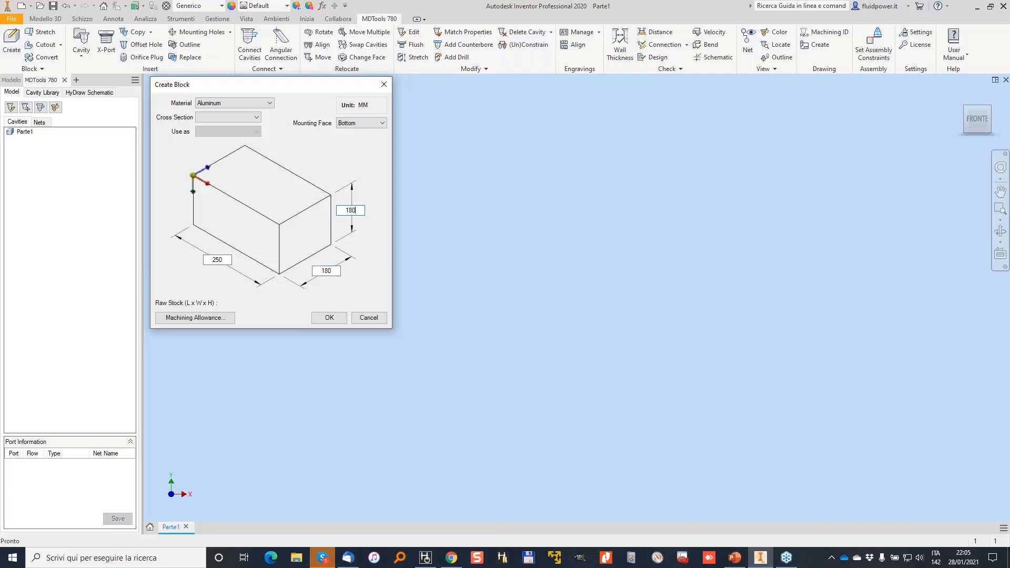
{"action": "left_click", "coordinate": [330, 319]}
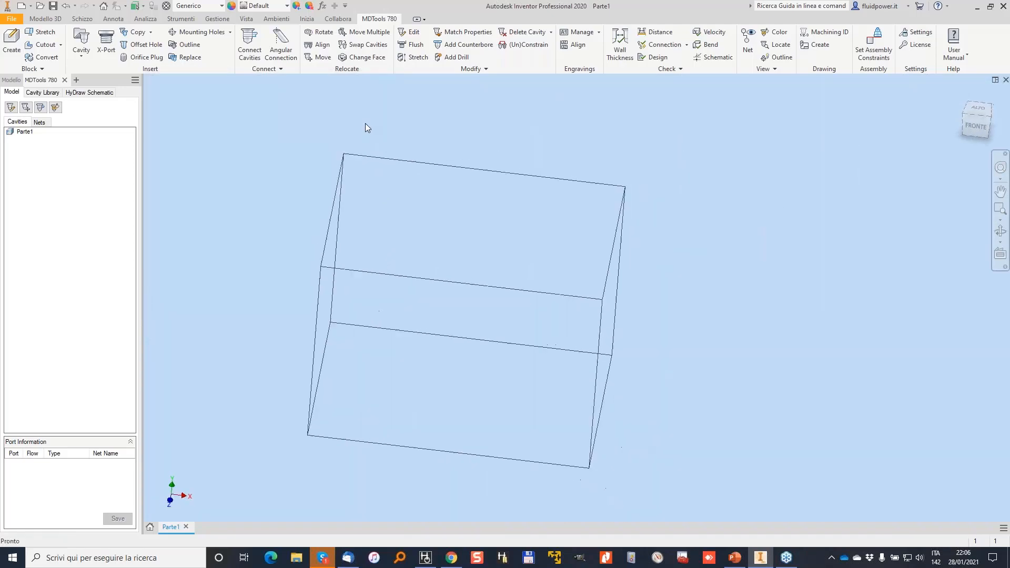
Choose the EPF4 cavity from the library and assign net P to its IN port and net LINE to its OUT port.
{"action": "left_click", "coordinate": [43, 93]}
{"action": "left_click", "coordinate": [62, 140]}
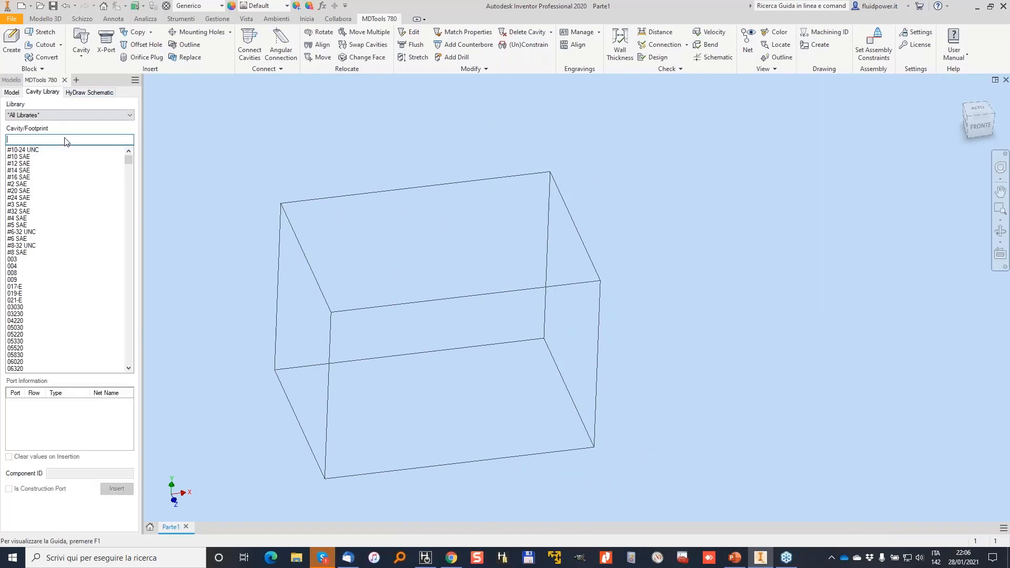
{"action": "type", "text": "epf4"}
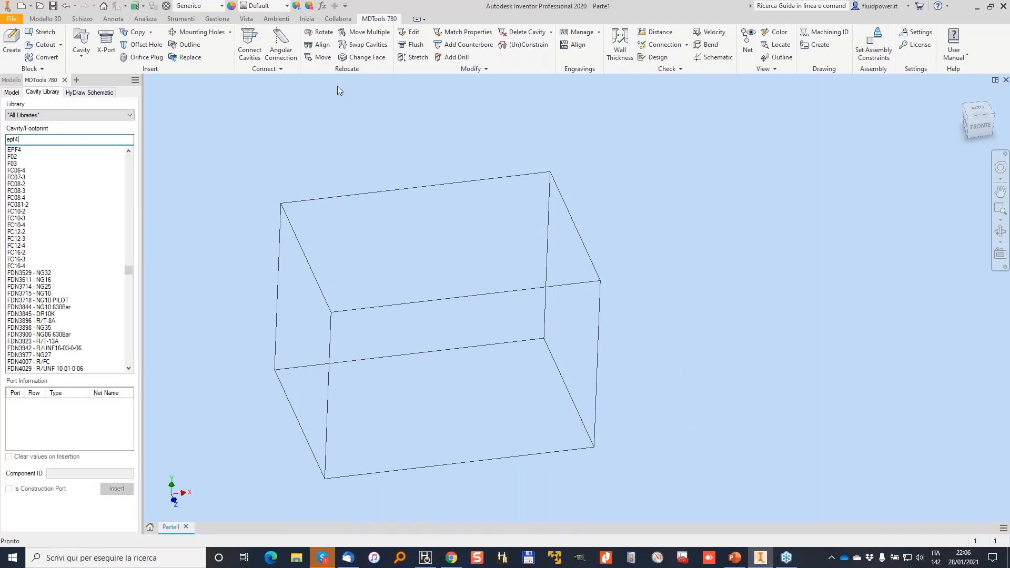
{"action": "left_click", "coordinate": [22, 151]}
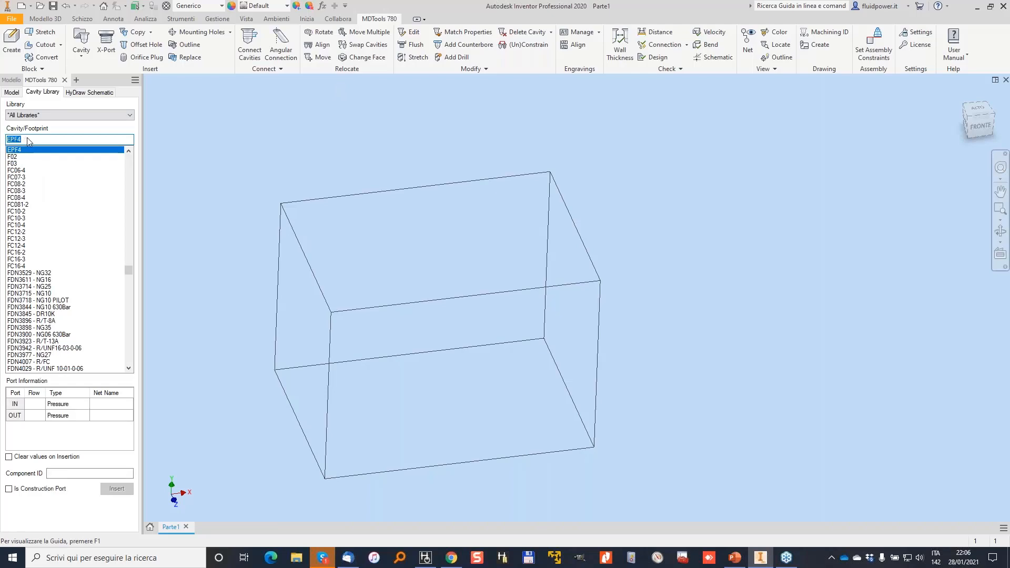
{"action": "left_click", "coordinate": [117, 405]}
{"action": "type", "text": "P"}
{"action": "left_click", "coordinate": [111, 416]}
{"action": "type", "text": "LINE"}
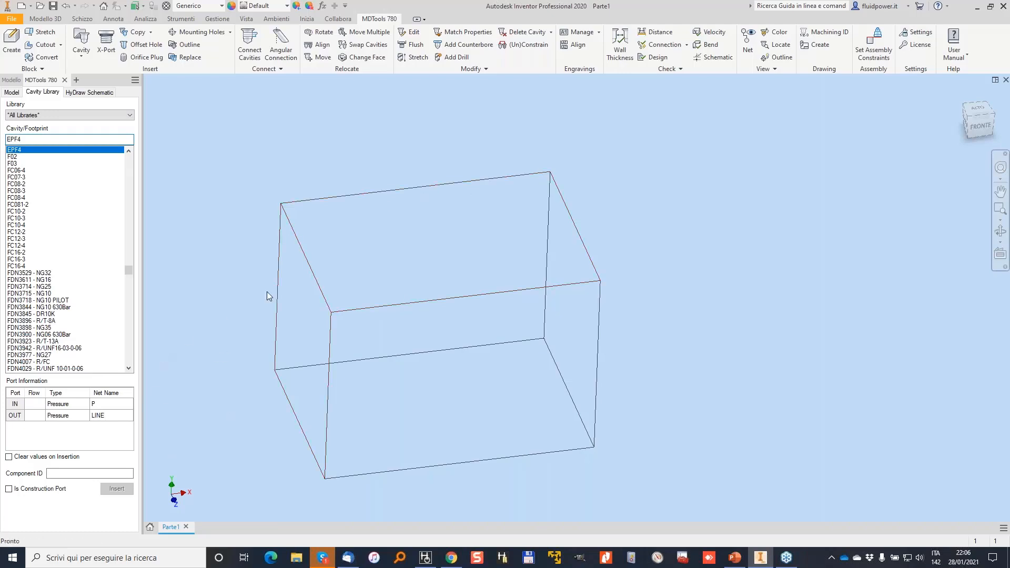
Review the net names and their colors in the MDTools cavity color settings, then close the settings.
{"action": "left_click", "coordinate": [915, 32]}
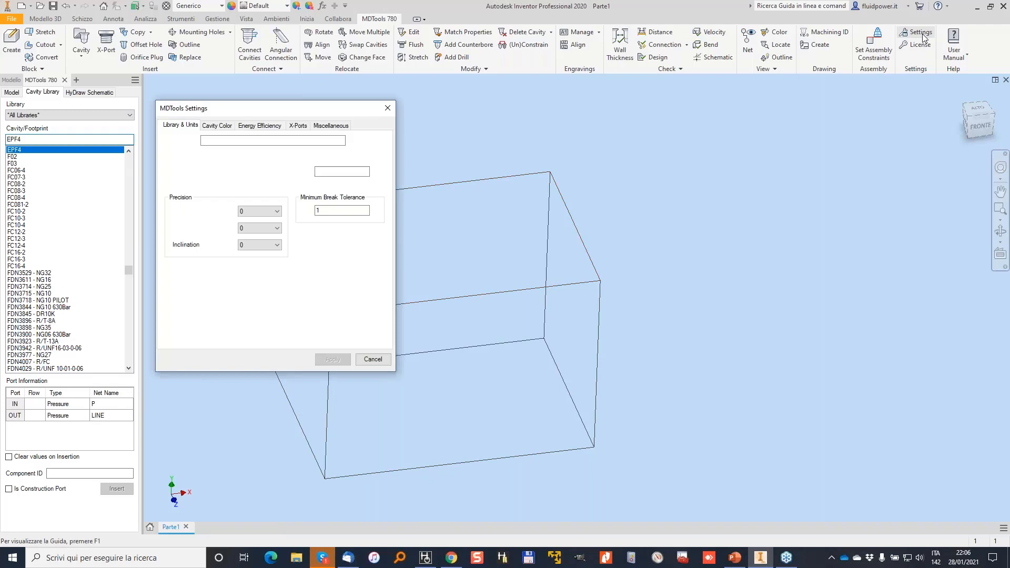
{"action": "left_click", "coordinate": [221, 129]}
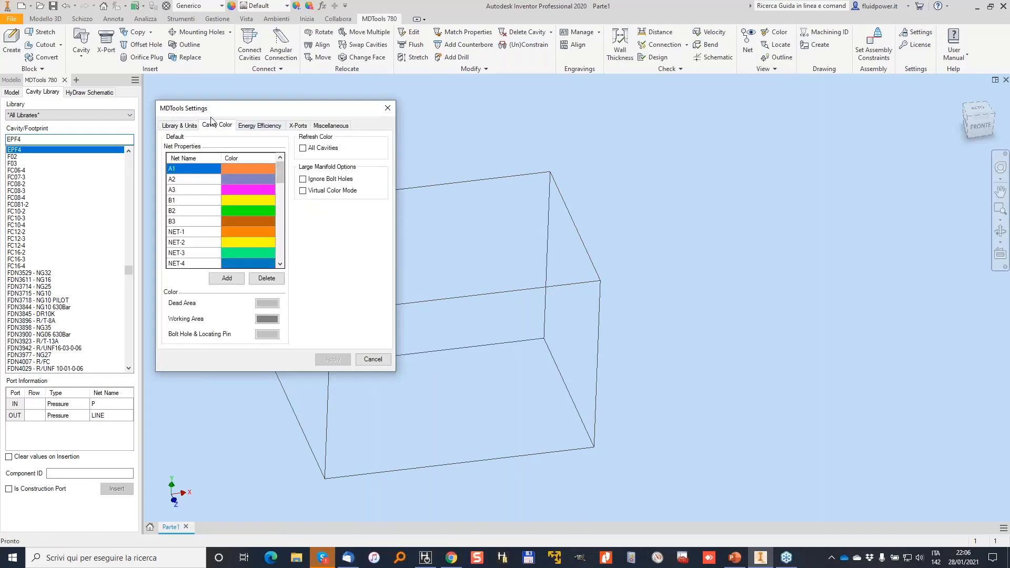
{"action": "mouse_move", "coordinate": [281, 176]}
{"action": "left_mouse_down"}
{"action": "mouse_move", "coordinate": [284, 263]}
{"action": "mouse_move", "coordinate": [280, 157]}
{"action": "left_mouse_up"}
{"action": "left_click", "coordinate": [387, 108]}
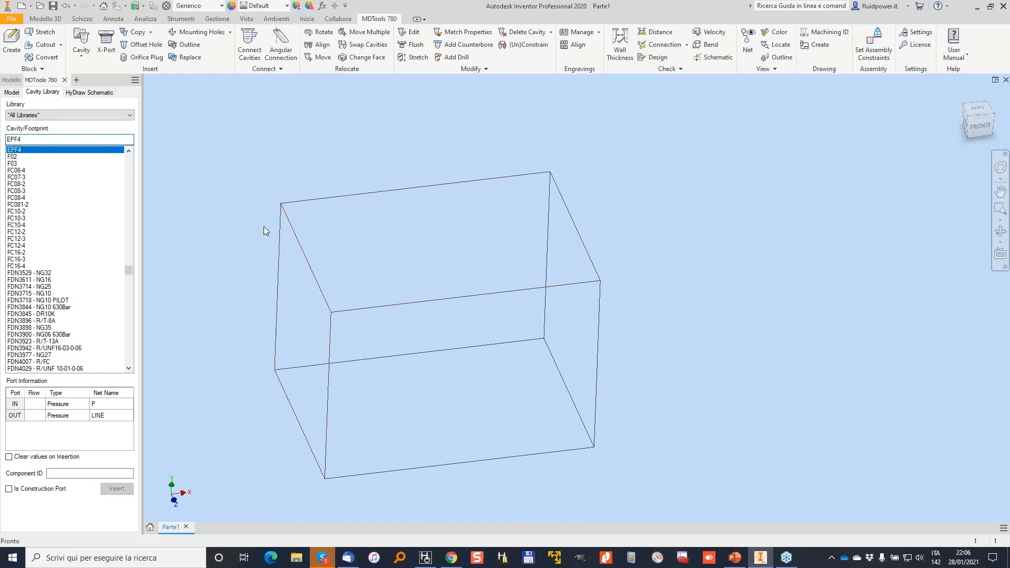
Set the component ID to FILTER, check filter 101 in the HyDraw CAD schematic, and insert the EPF4 cavity on the block's rear face.
{"action": "left_click", "coordinate": [69, 473]}
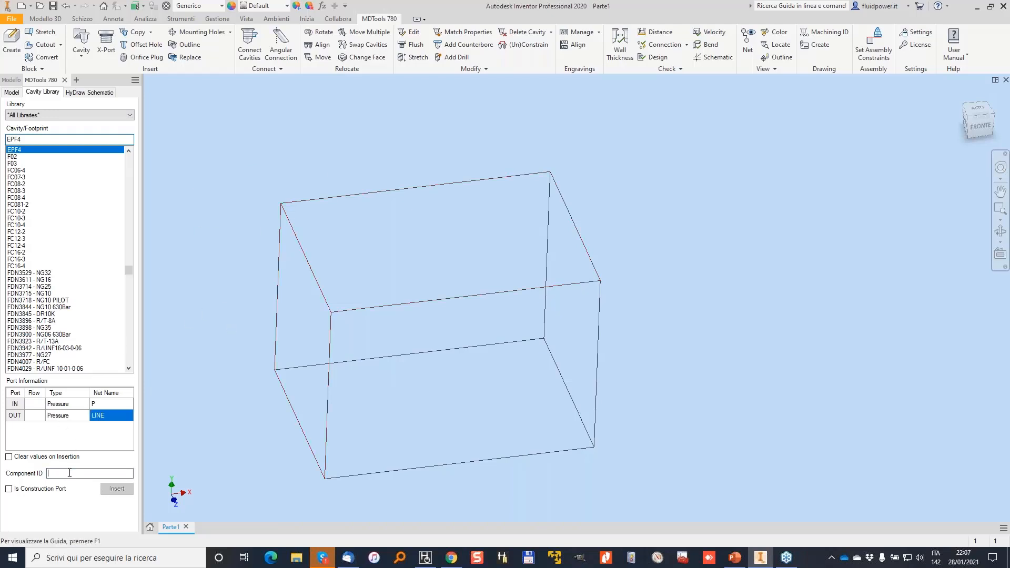
{"action": "type", "text": "FILTER"}
{"action": "left_click", "coordinate": [420, 560]}
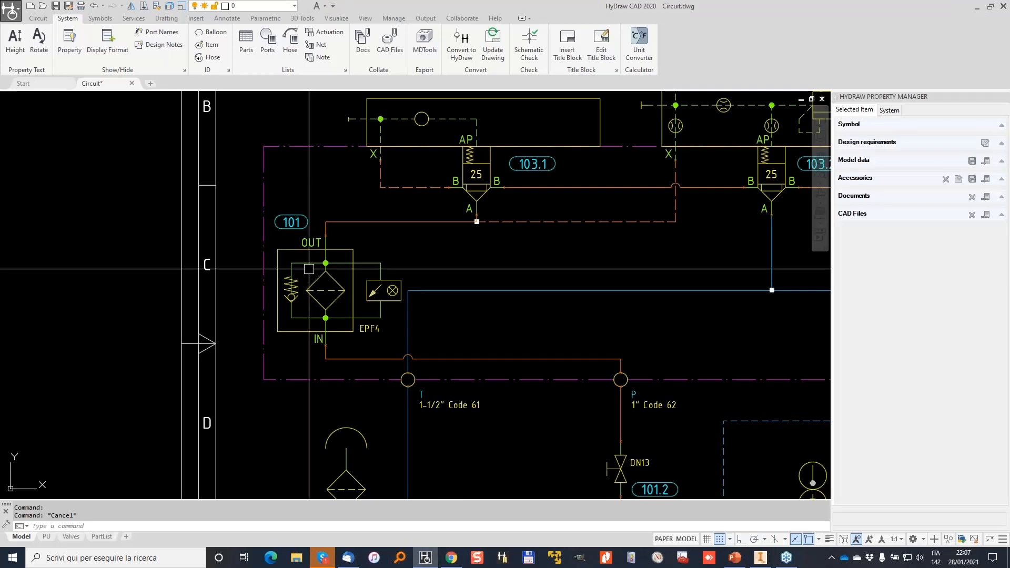
{"action": "scroll", "coordinate": [340, 216], "scroll_direction": "up", "scroll_amount": 2}
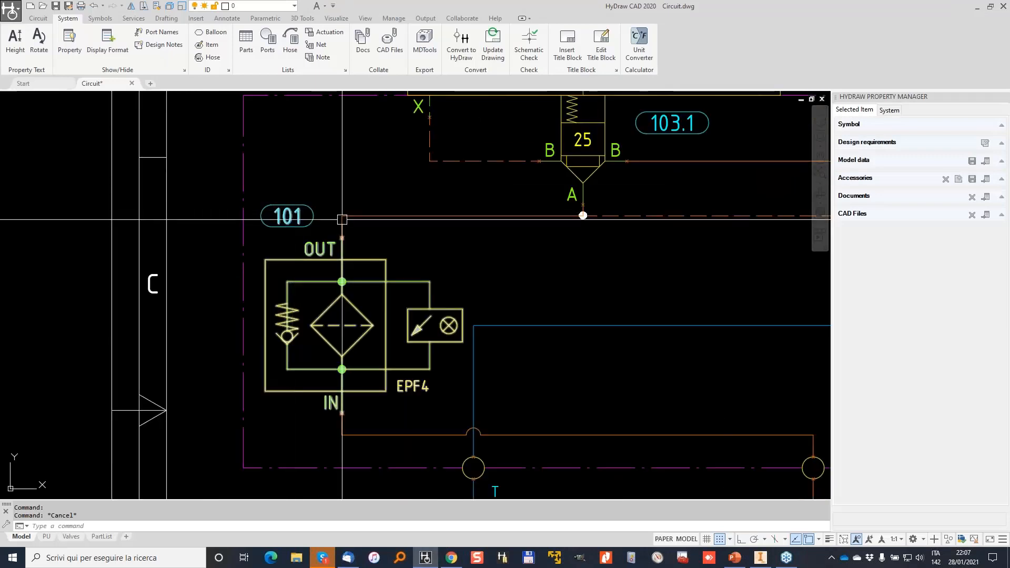
{"action": "left_click", "coordinate": [981, 7]}
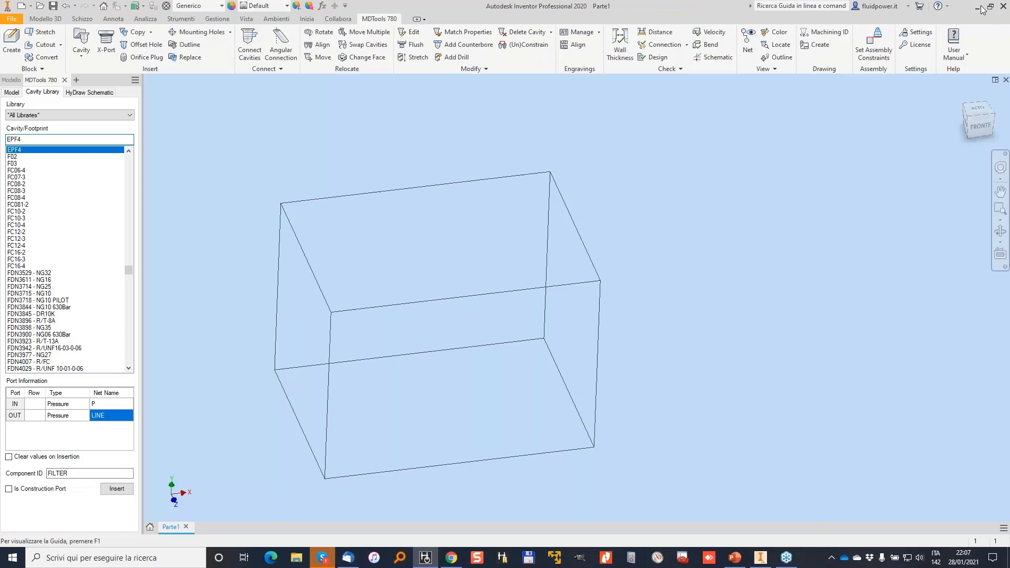
{"action": "left_click", "coordinate": [121, 489]}
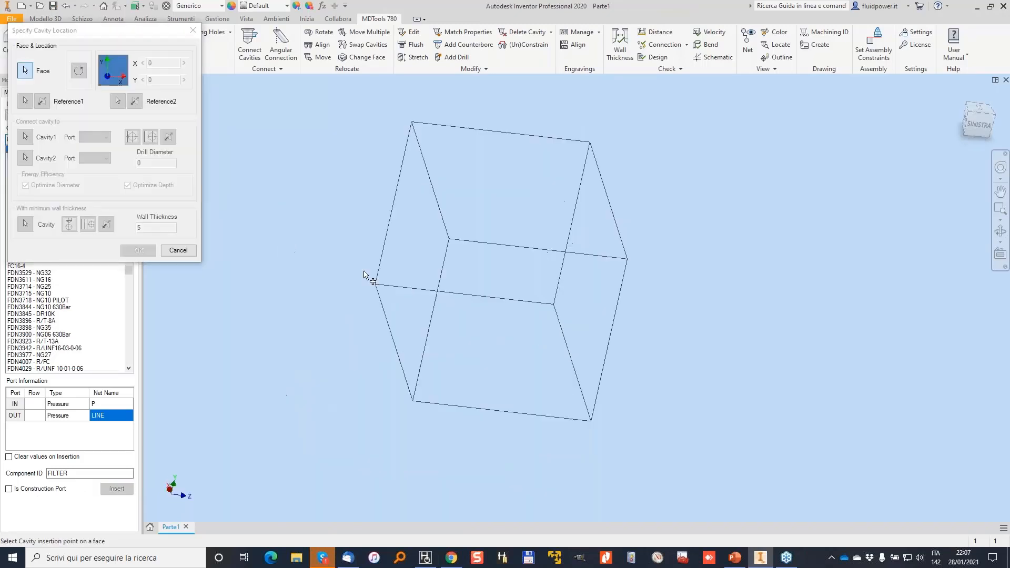
{"action": "left_click", "coordinate": [428, 294]}
Place a 1" Code 62 flange port with net P and component ID P on the block's left face at about X 53, Y 100.
{"action": "left_click", "coordinate": [65, 141]}
{"action": "type", "text": "1"}
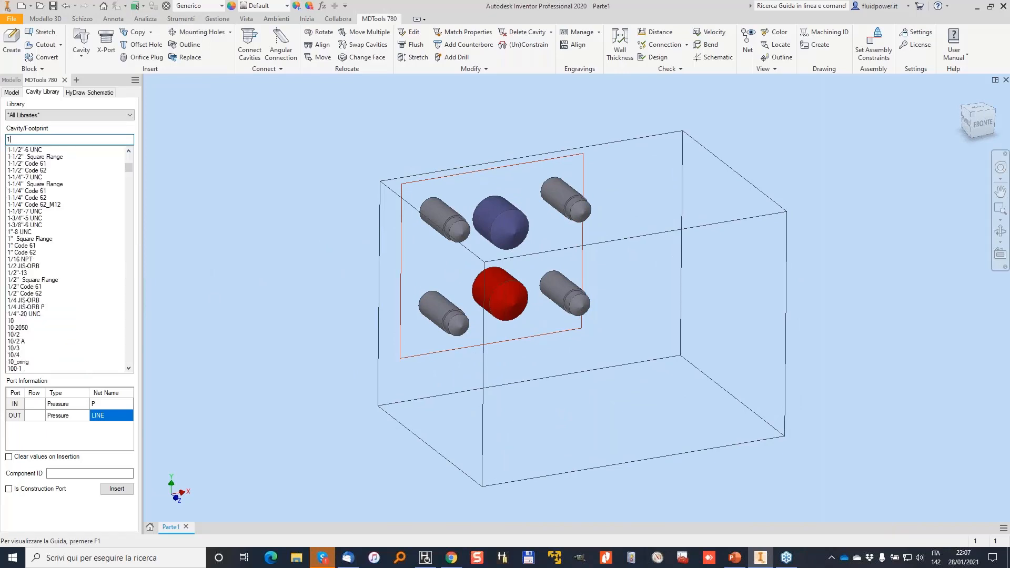
{"action": "type", "text": "\""}
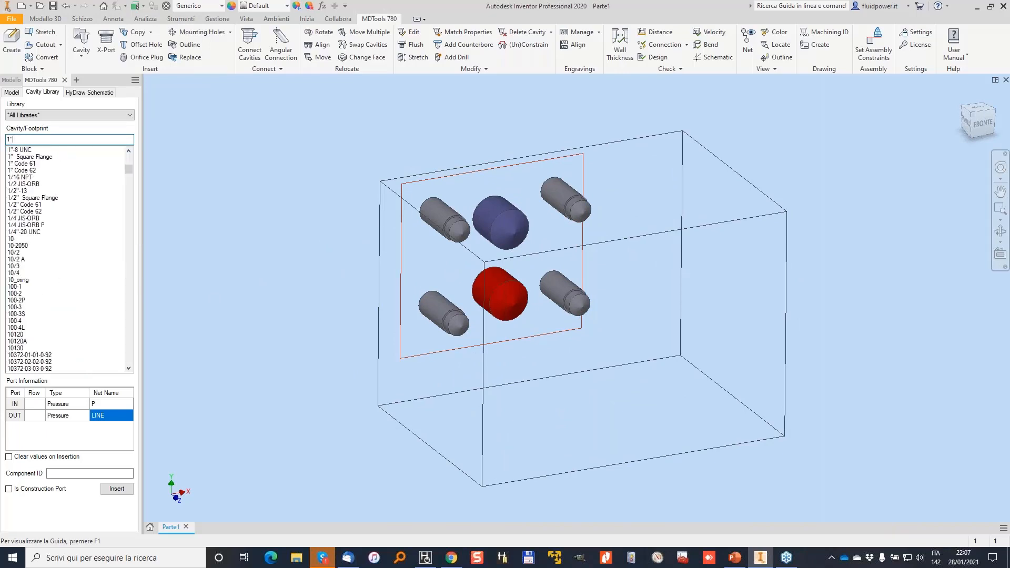
{"action": "left_click", "coordinate": [27, 166]}
{"action": "left_click", "coordinate": [48, 170]}
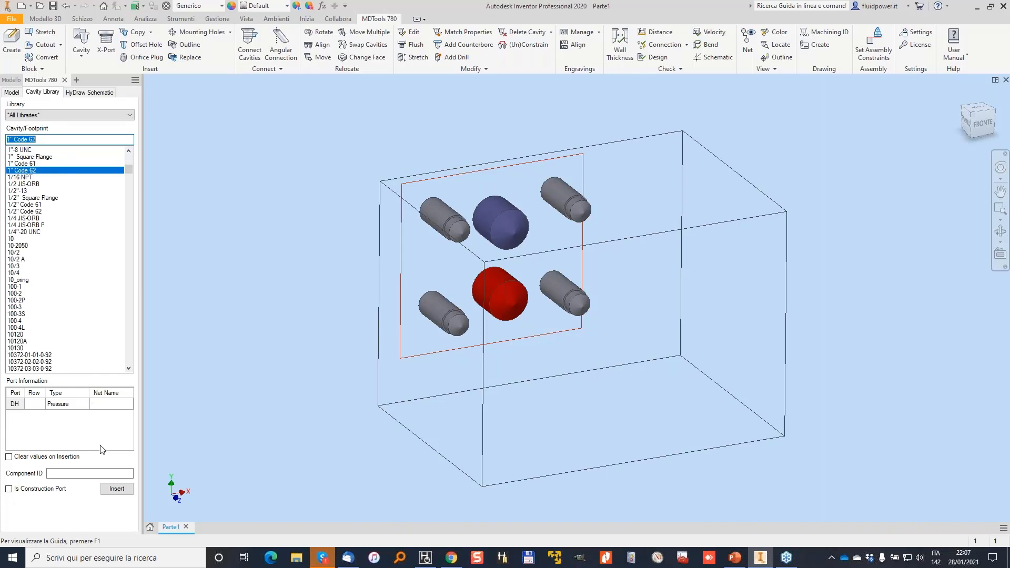
{"action": "left_click", "coordinate": [112, 404]}
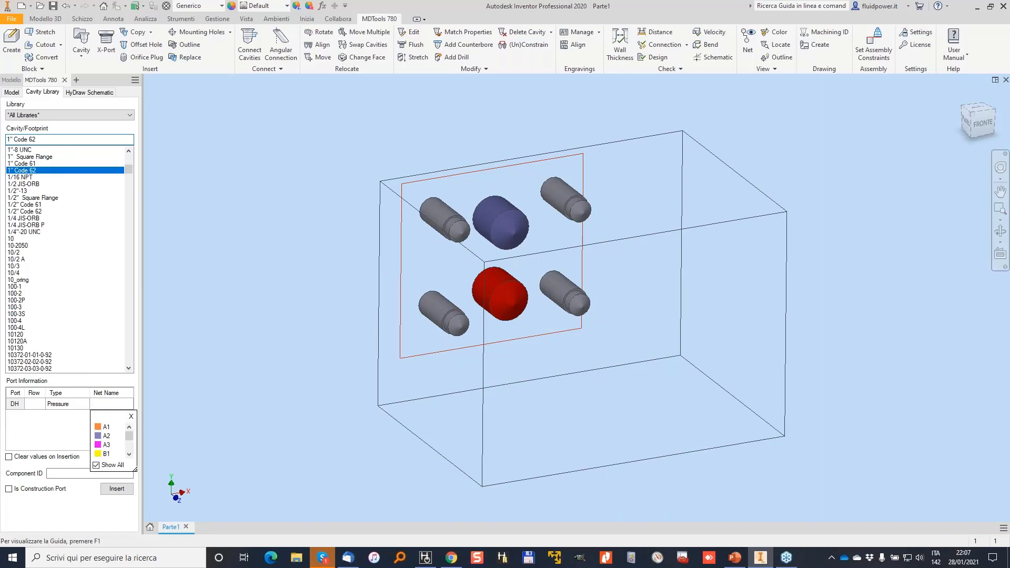
{"action": "type", "text": "P"}
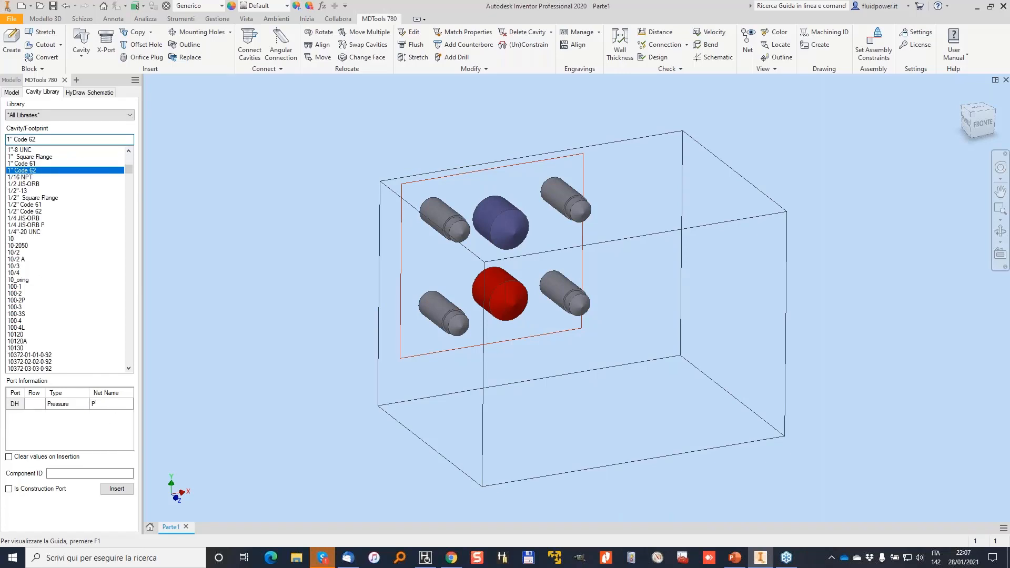
{"action": "left_click", "coordinate": [78, 473]}
{"action": "left_click", "coordinate": [116, 489]}
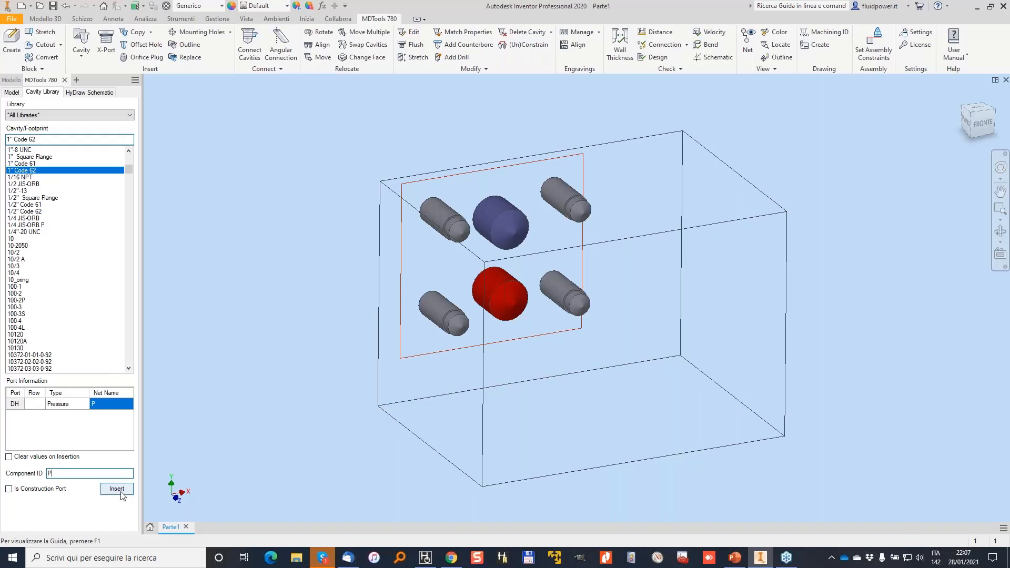
{"action": "left_click", "coordinate": [446, 362]}
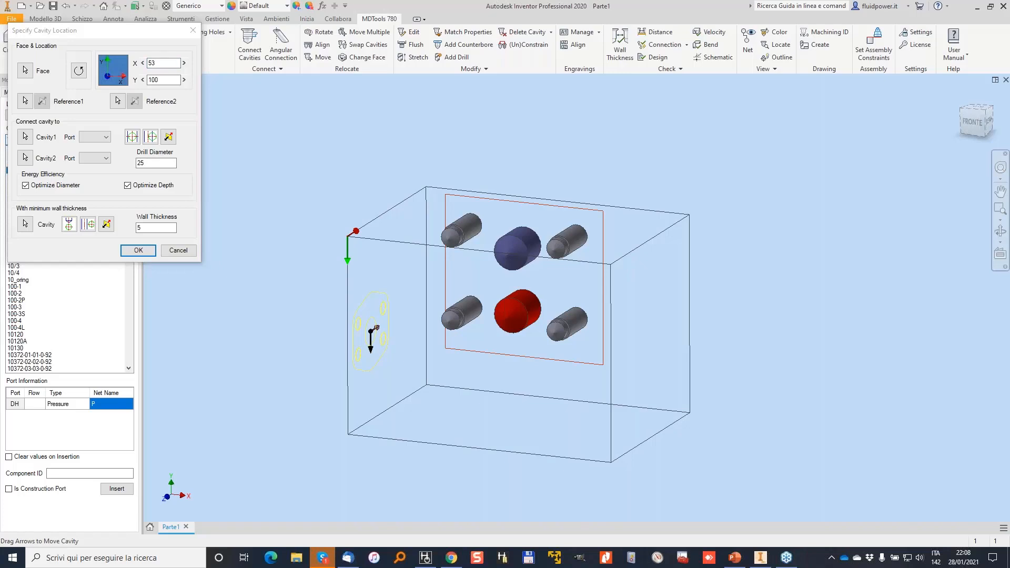
{"action": "left_click_drag", "start_coordinate": [221, 290], "coordinate": [337, 304]}
{"action": "left_click_drag", "start_coordinate": [310, 269], "coordinate": [319, 262]}
{"action": "left_click_drag", "start_coordinate": [654, 322], "coordinate": [893, 339]}
{"action": "left_click_drag", "start_coordinate": [846, 314], "coordinate": [851, 309]}
{"action": "left_click_drag", "start_coordinate": [864, 254], "coordinate": [871, 269]}
{"action": "left_click_drag", "start_coordinate": [897, 281], "coordinate": [924, 314]}
{"action": "left_click_drag", "start_coordinate": [913, 315], "coordinate": [938, 310]}
{"action": "mouse_move", "coordinate": [571, 429]}
{"action": "left_mouse_down"}
{"action": "mouse_move", "coordinate": [580, 498]}
{"action": "mouse_move", "coordinate": [590, 495]}
{"action": "mouse_move", "coordinate": [576, 490]}
{"action": "mouse_move", "coordinate": [620, 512]}
{"action": "mouse_move", "coordinate": [644, 485]}
{"action": "left_mouse_up"}
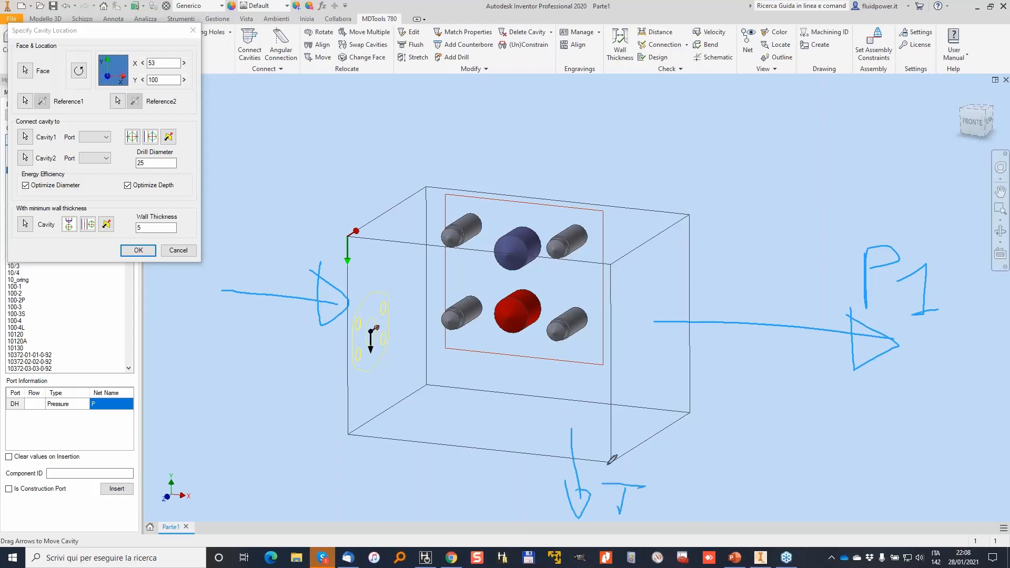
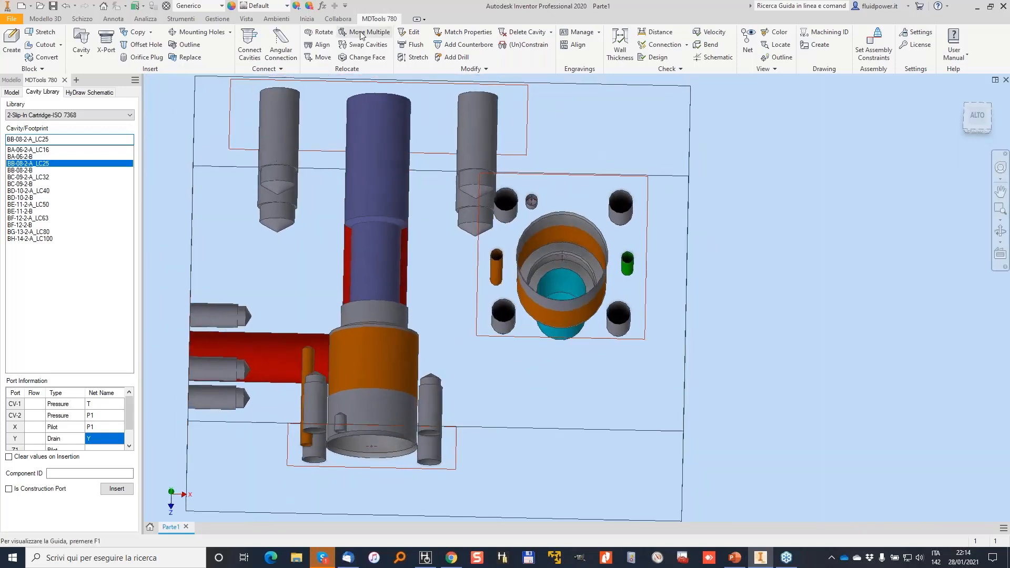
Rotate the slip-in cartridge cavity on the block's top face by 90 degrees.
{"action": "left_click", "coordinate": [319, 31]}
{"action": "left_click", "coordinate": [561, 225]}
{"action": "left_click", "coordinate": [216, 136]}
{"action": "left_click", "coordinate": [203, 151]}
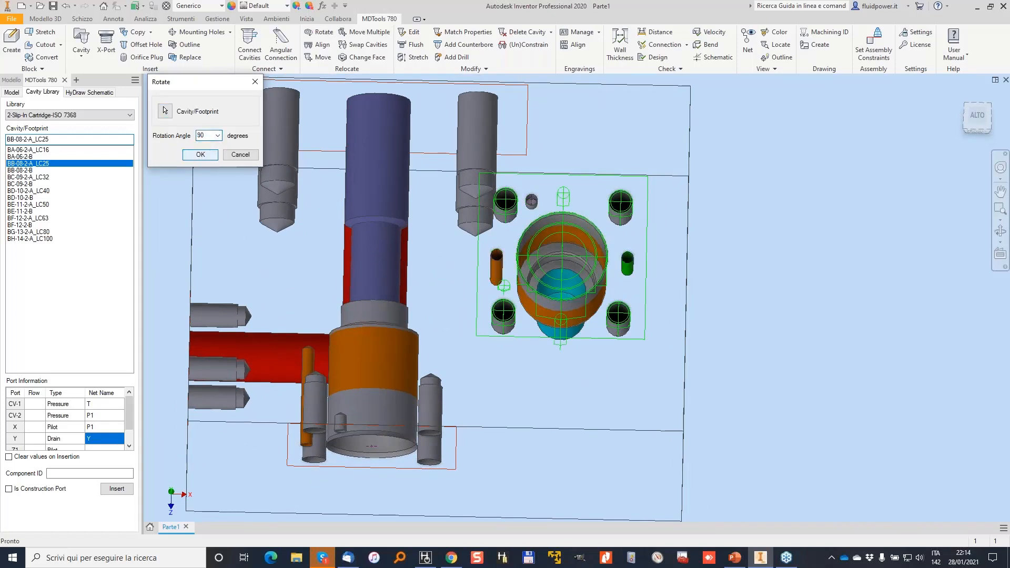
{"action": "left_click", "coordinate": [201, 154]}
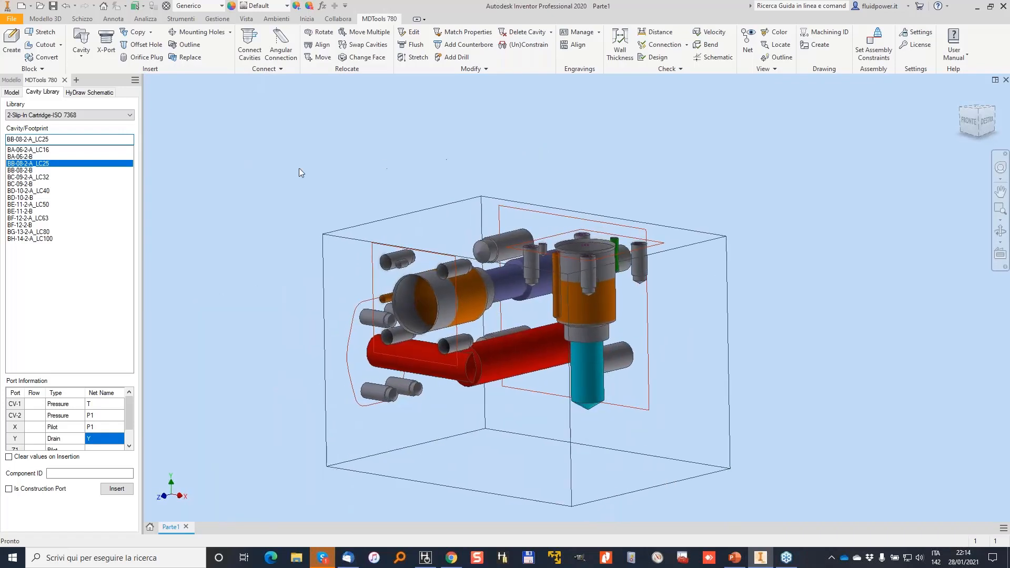
Choose the 1" Code 62 flange from the SAE 6000 flange library and assign it component ID P1 and net P1.
{"action": "left_click", "coordinate": [129, 115]}
{"action": "left_click", "coordinate": [130, 146]}
{"action": "left_click", "coordinate": [130, 134]}
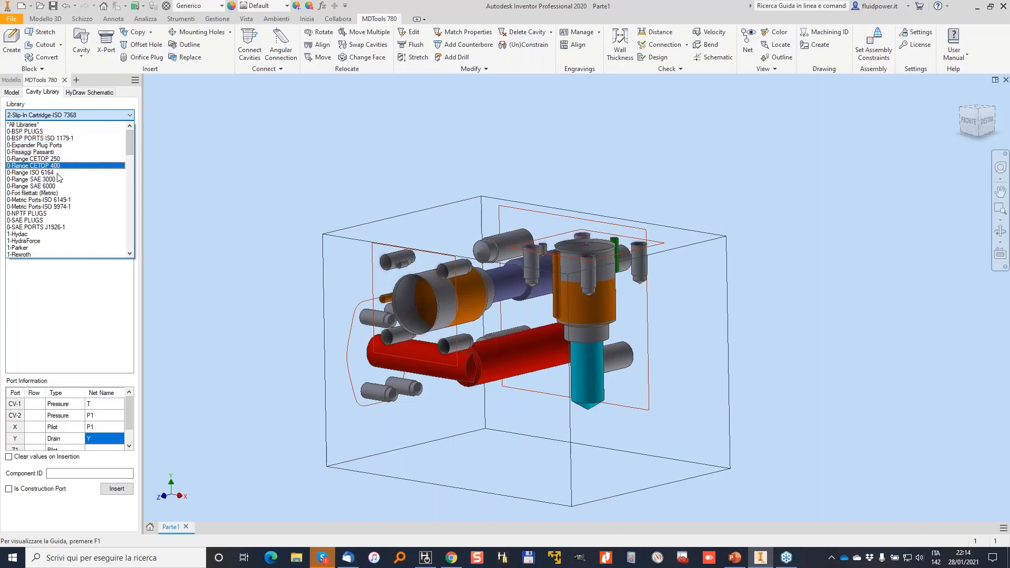
{"action": "left_click", "coordinate": [45, 186]}
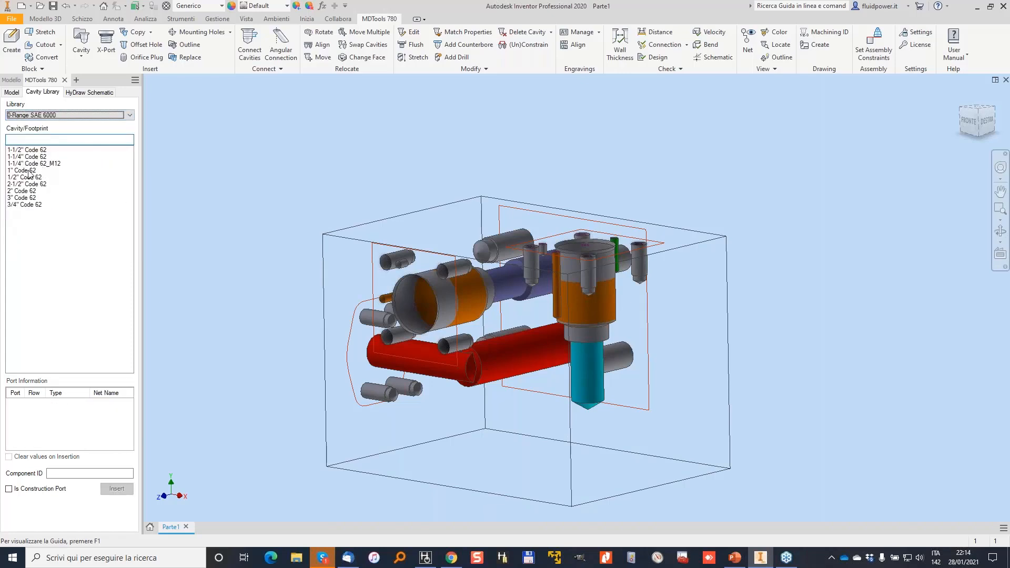
{"action": "left_click", "coordinate": [28, 172]}
{"action": "type", "text": "P1"}
{"action": "left_click", "coordinate": [111, 405]}
{"action": "type", "text": "P1"}
Insert the P1 flange on the block's right face, connected to port 2 of the front cartridge cavity, with its bolt pattern rotated.
{"action": "left_click", "coordinate": [117, 489]}
{"action": "left_click", "coordinate": [666, 361]}
{"action": "left_click", "coordinate": [665, 361]}
{"action": "left_click", "coordinate": [25, 138]}
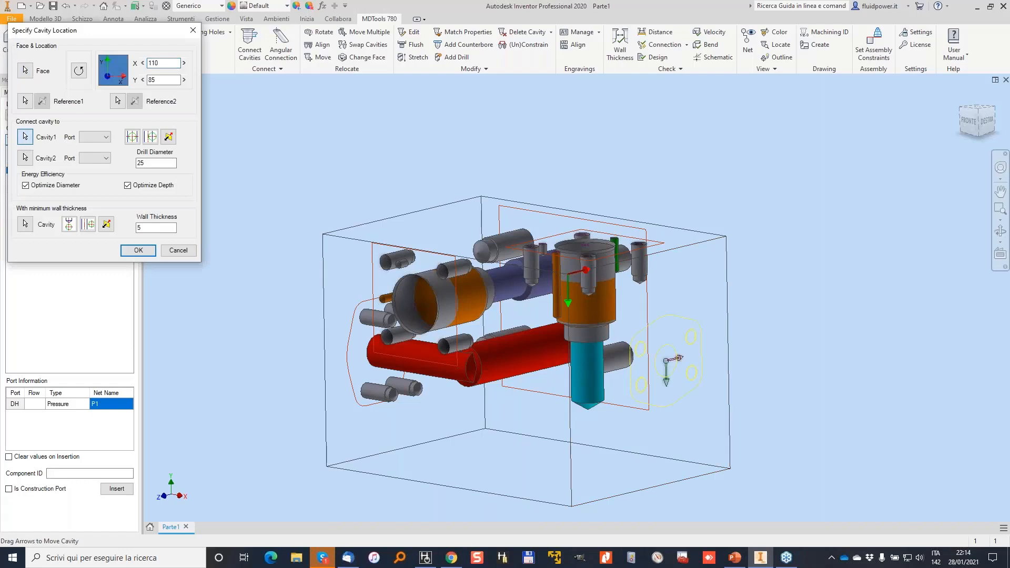
{"action": "left_click", "coordinate": [465, 299]}
{"action": "left_click", "coordinate": [95, 158]}
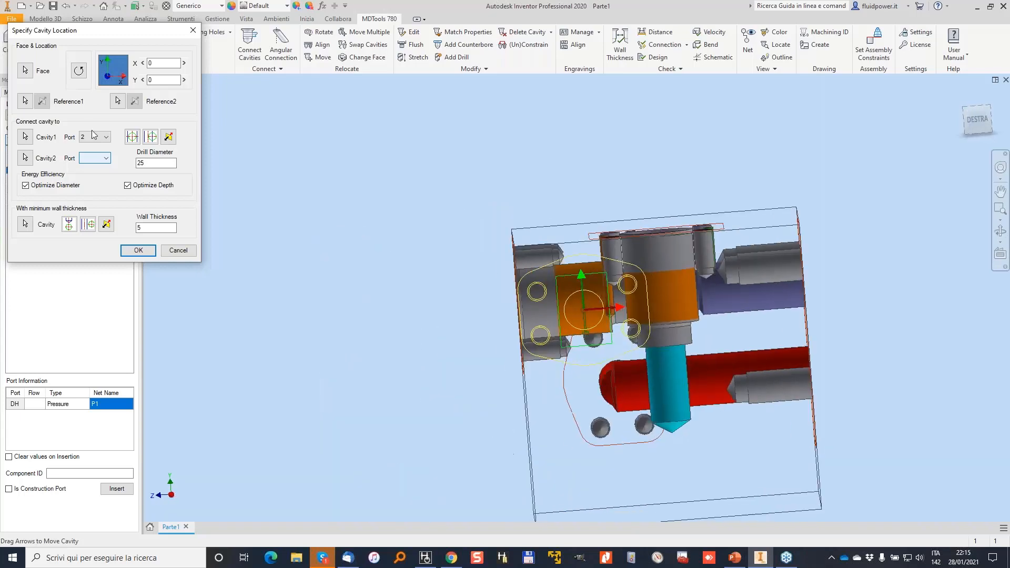
{"action": "left_click", "coordinate": [79, 70]}
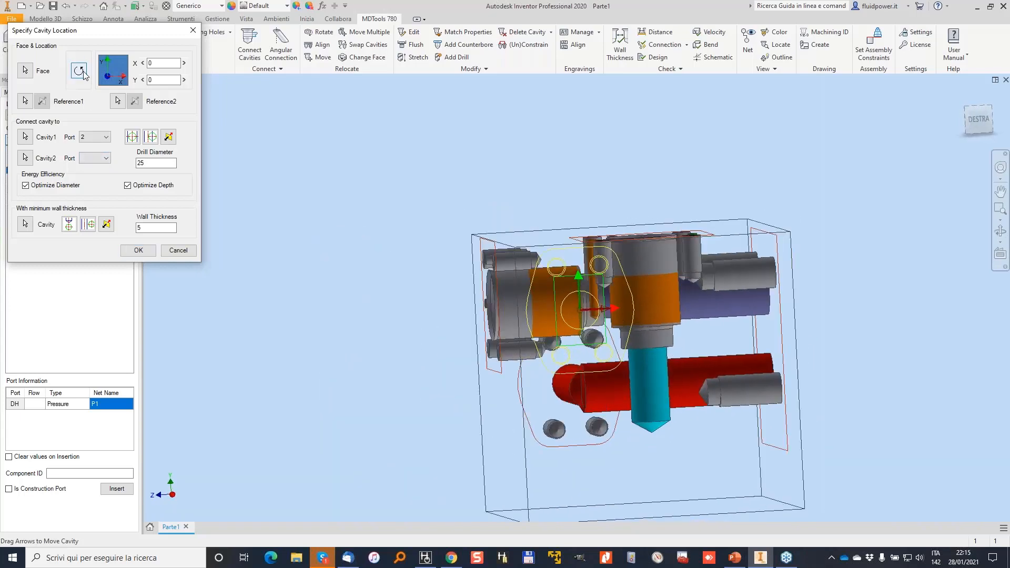
{"action": "left_click", "coordinate": [188, 247]}
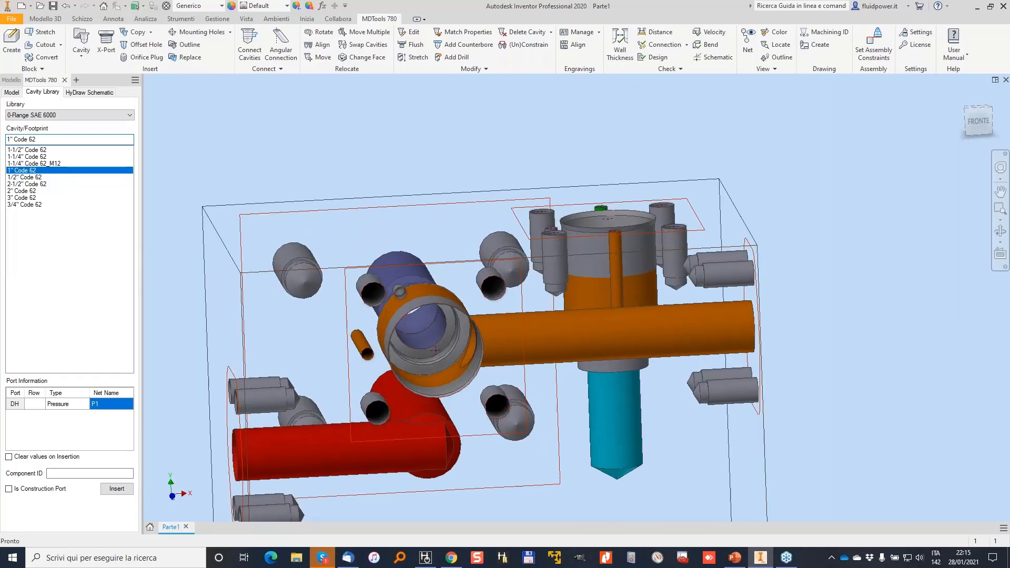
Rotate the slip-in cartridge cavity on the block's front face by 180 degrees.
{"action": "mouse_move", "coordinate": [322, 341]}
{"action": "middle_mouse_down", "text": "shift"}
{"action": "mouse_move", "coordinate": [356, 339]}
{"action": "mouse_move", "coordinate": [316, 331]}
{"action": "middle_mouse_up", "text": "shift"}
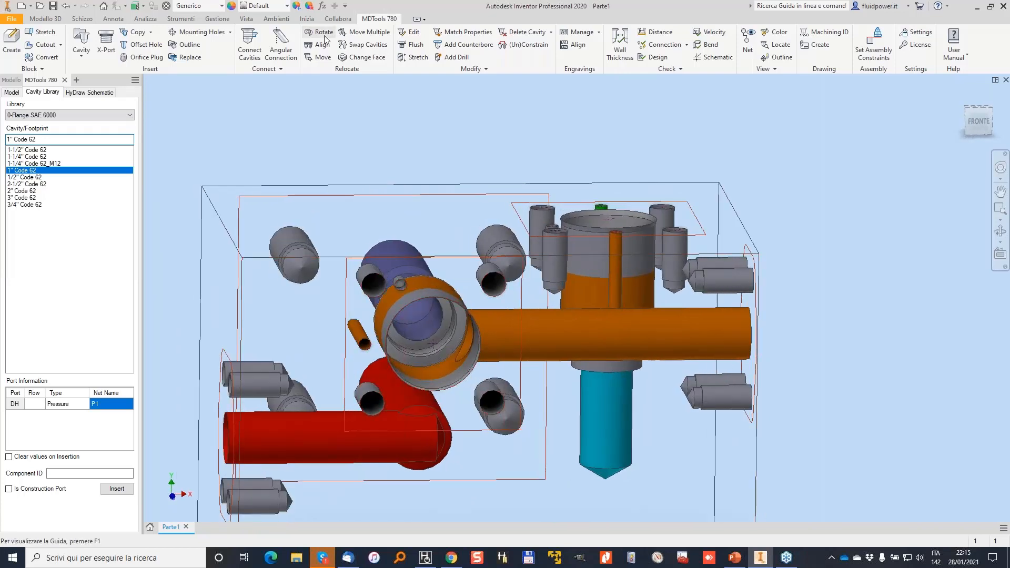
{"action": "left_click", "coordinate": [324, 35]}
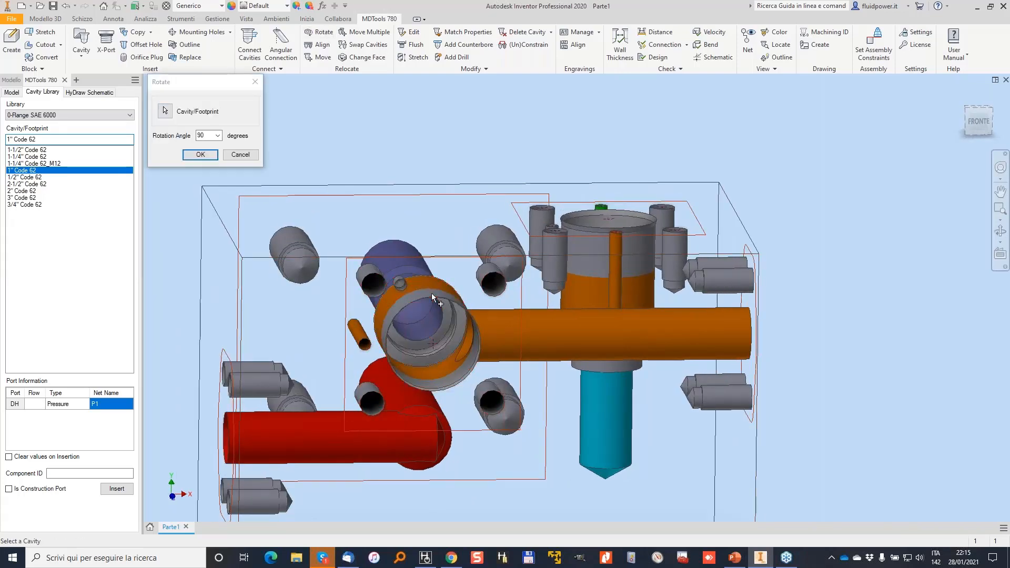
{"action": "left_click", "coordinate": [432, 292]}
{"action": "left_click", "coordinate": [218, 136]}
{"action": "left_click", "coordinate": [201, 143]}
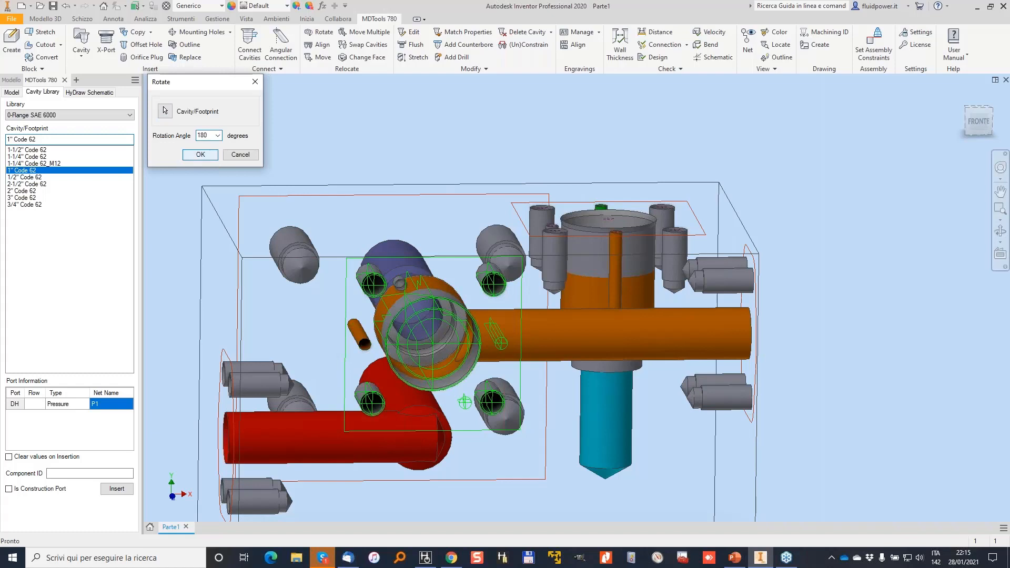
{"action": "left_click", "coordinate": [204, 155]}
Insert an XG1 construction port with a 30 mm drill and ID PLUG1 on the front face, connected to port 2 of the top cartridge cavity.
{"action": "middle_click_drag", "start_coordinate": [222, 155], "coordinate": [716, 327], "text": "shift"}
{"action": "left_click", "coordinate": [106, 42]}
{"action": "left_click", "coordinate": [600, 323]}
{"action": "left_click", "coordinate": [228, 120]}
{"action": "left_click", "coordinate": [226, 137]}
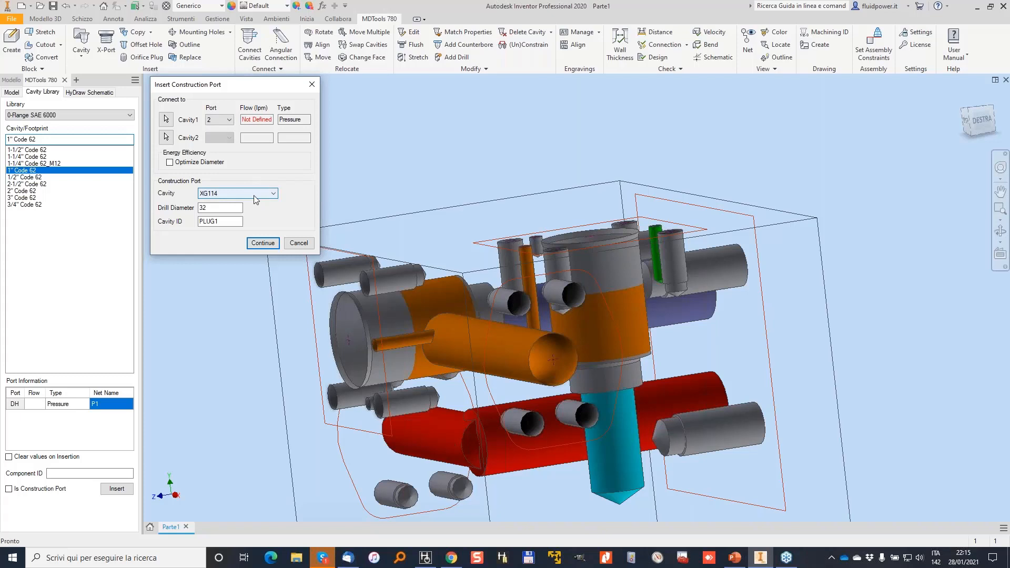
{"action": "left_click", "coordinate": [254, 196]}
{"action": "left_click", "coordinate": [237, 206]}
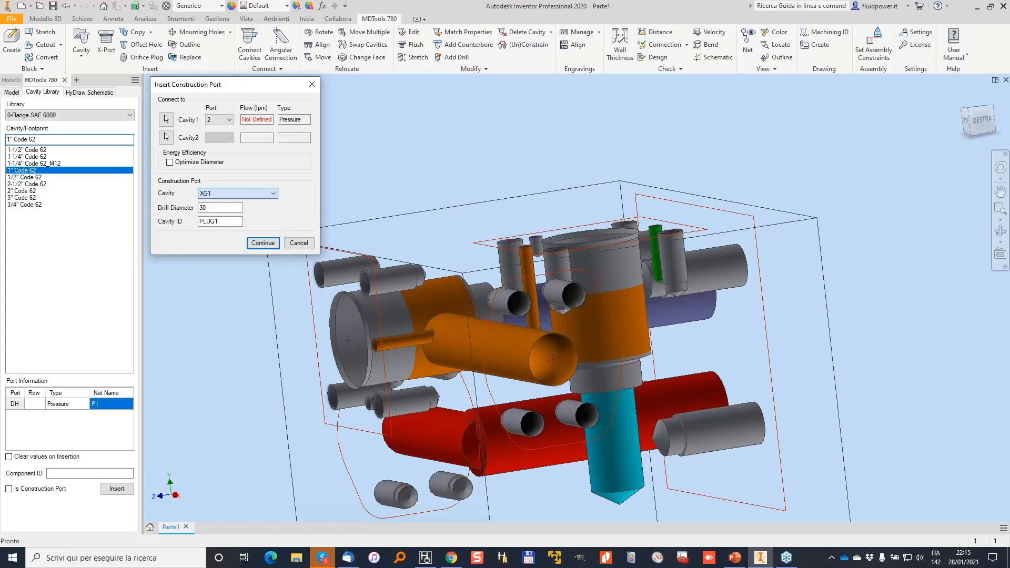
{"action": "left_click", "coordinate": [262, 242]}
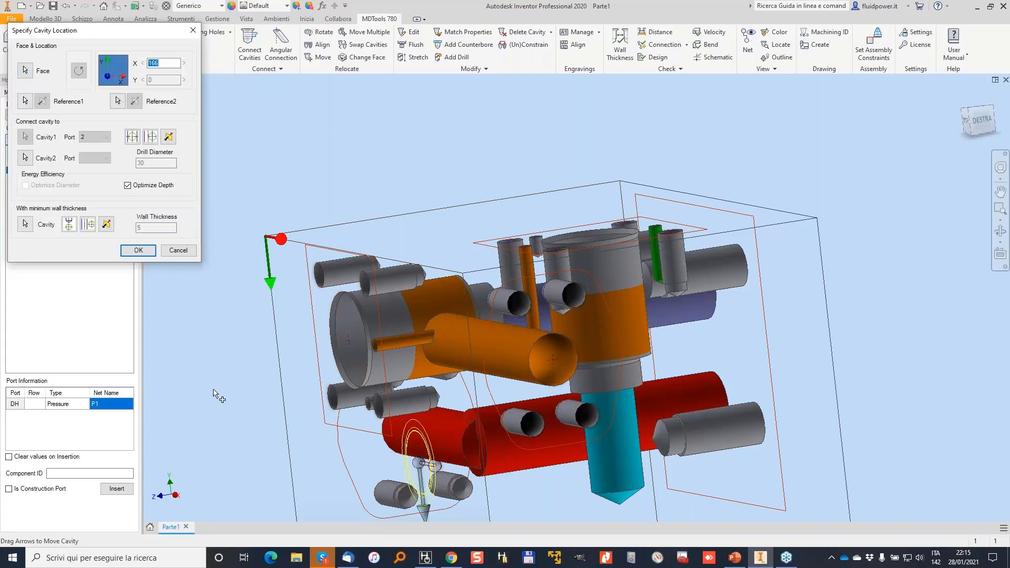
{"action": "left_click", "coordinate": [152, 252]}
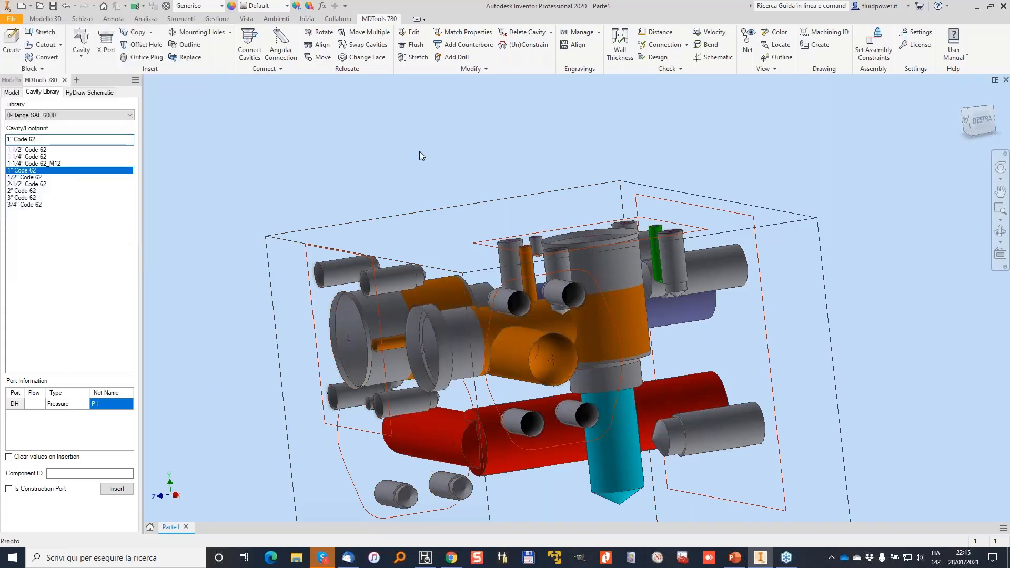
Place 1-1/2" Code 61 flanges from the SAE 3000 library with net T on the bottom and front faces, connected to the tank bore.
{"action": "middle_click_drag", "start_coordinate": [419, 150], "coordinate": [684, 421], "text": "shift"}
{"action": "left_click", "coordinate": [130, 116]}
{"action": "left_click", "coordinate": [32, 122]}
{"action": "left_click", "coordinate": [36, 149]}
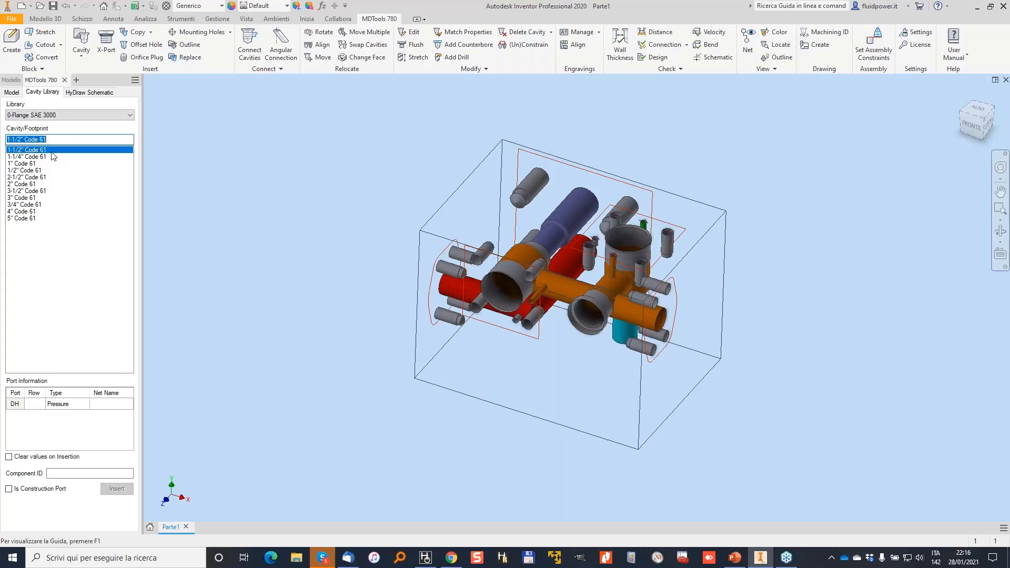
{"action": "left_click", "coordinate": [107, 405]}
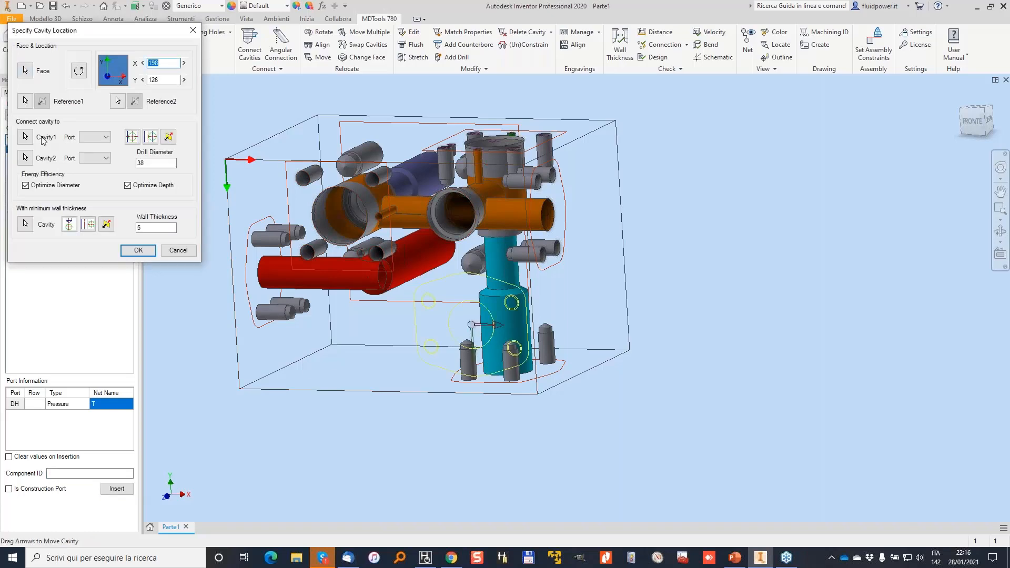
{"action": "left_click", "coordinate": [25, 137]}
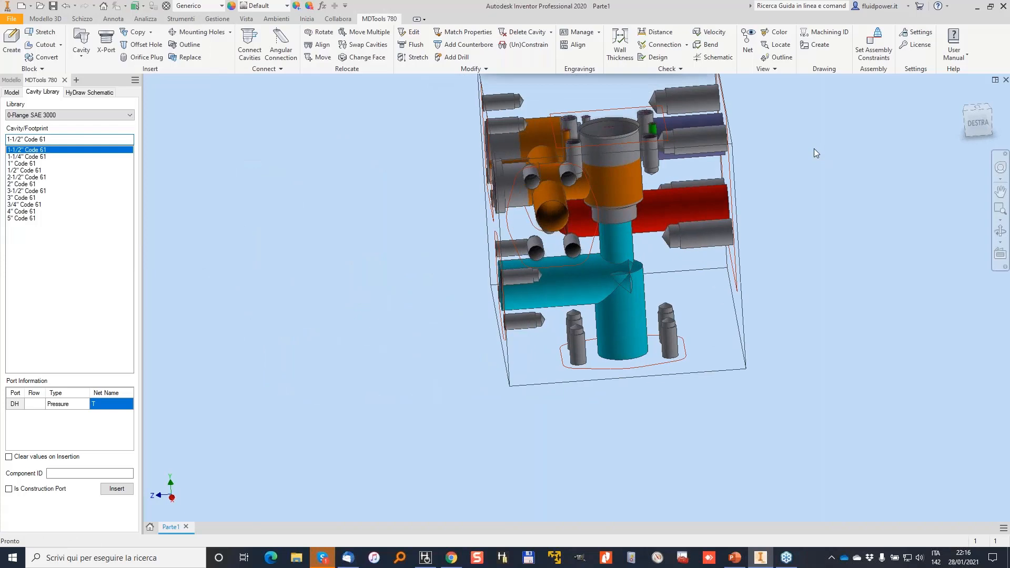
Choose the G 1/2-14 port from the BSP PORTS ISO 1179-1 library and assign it net Y.
{"action": "left_click", "coordinate": [94, 116]}
{"action": "left_click_drag", "start_coordinate": [129, 156], "coordinate": [132, 133]}
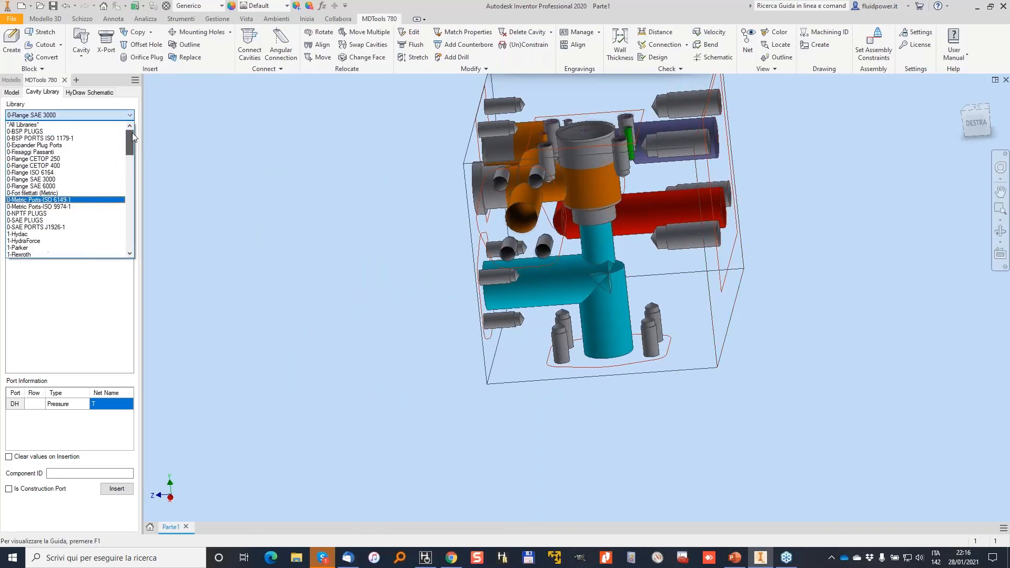
{"action": "left_click", "coordinate": [52, 138]}
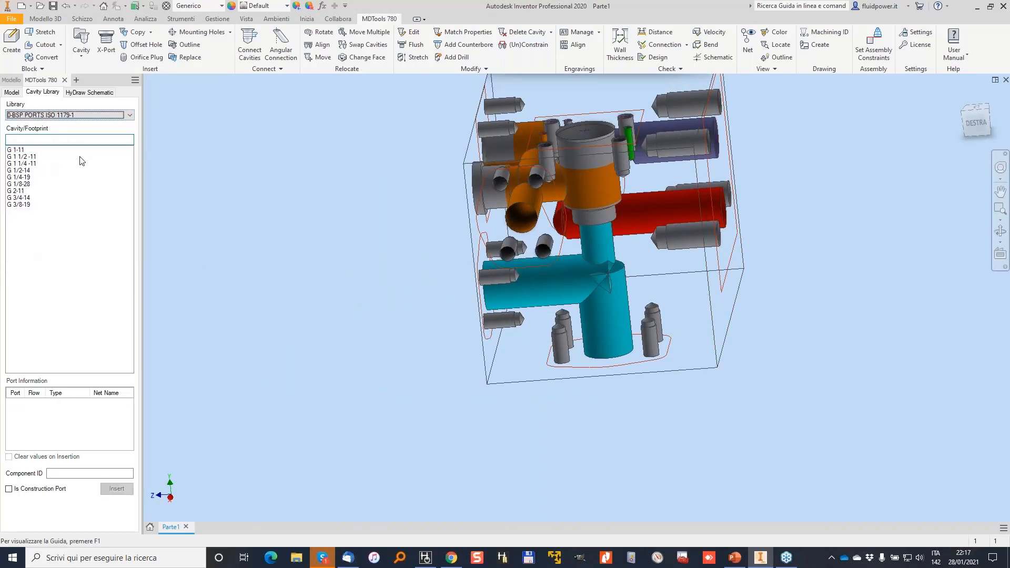
{"action": "left_click", "coordinate": [26, 171]}
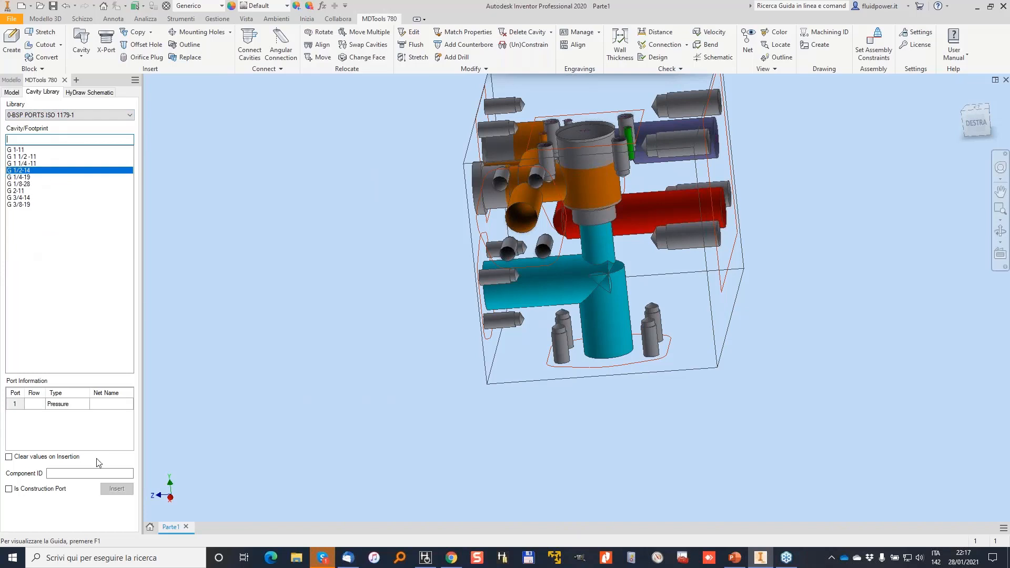
{"action": "left_click", "coordinate": [111, 403]}
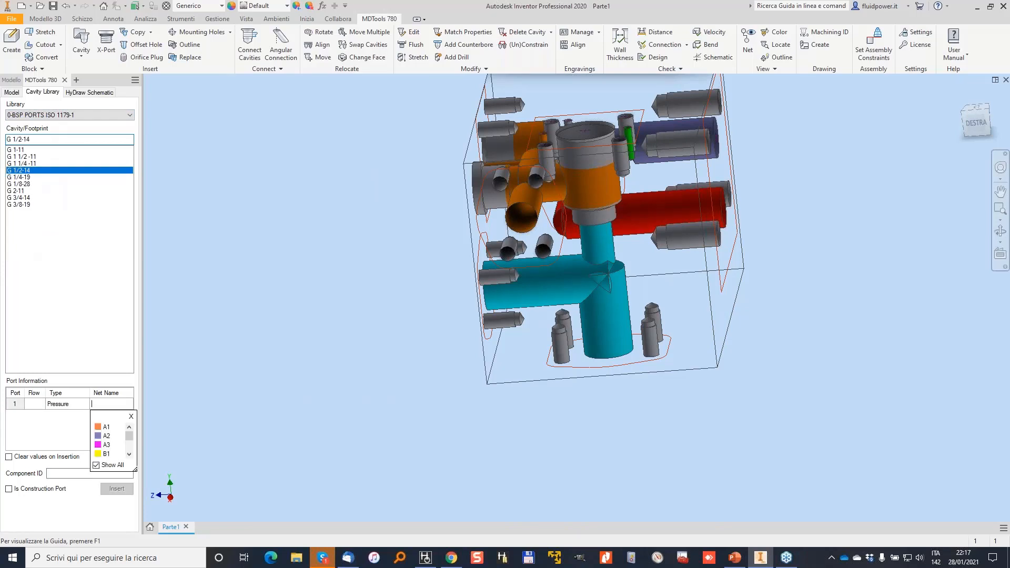
{"action": "type", "text": "Y"}
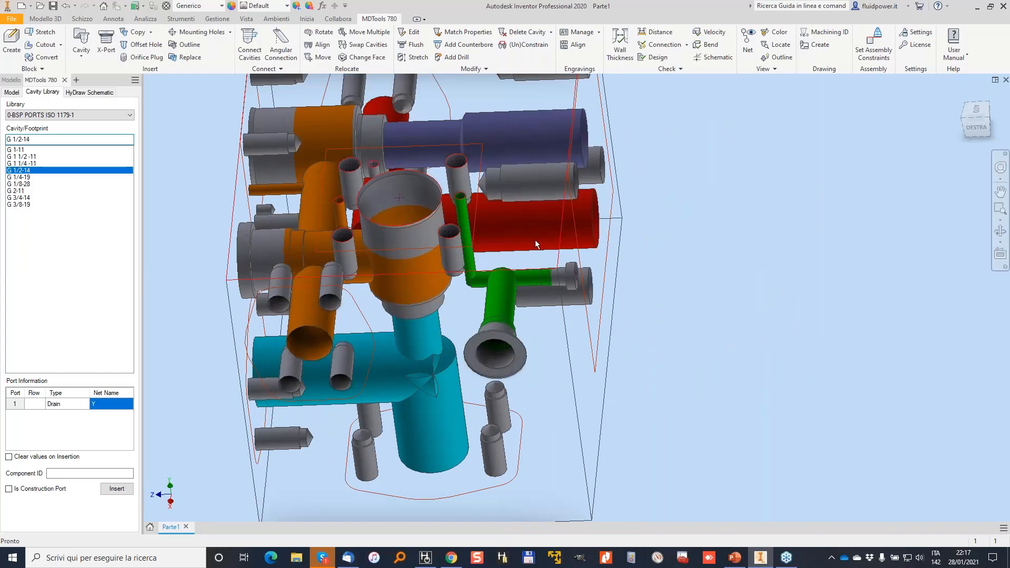
Incline the top cartridge cavity's 6 mm drain drill toward the G 1/2 port, with Beta 10 and Alpha 90.
{"action": "middle_click_drag", "start_coordinate": [535, 240], "coordinate": [505, 184], "text": "shift"}
{"action": "left_click", "coordinate": [414, 56]}
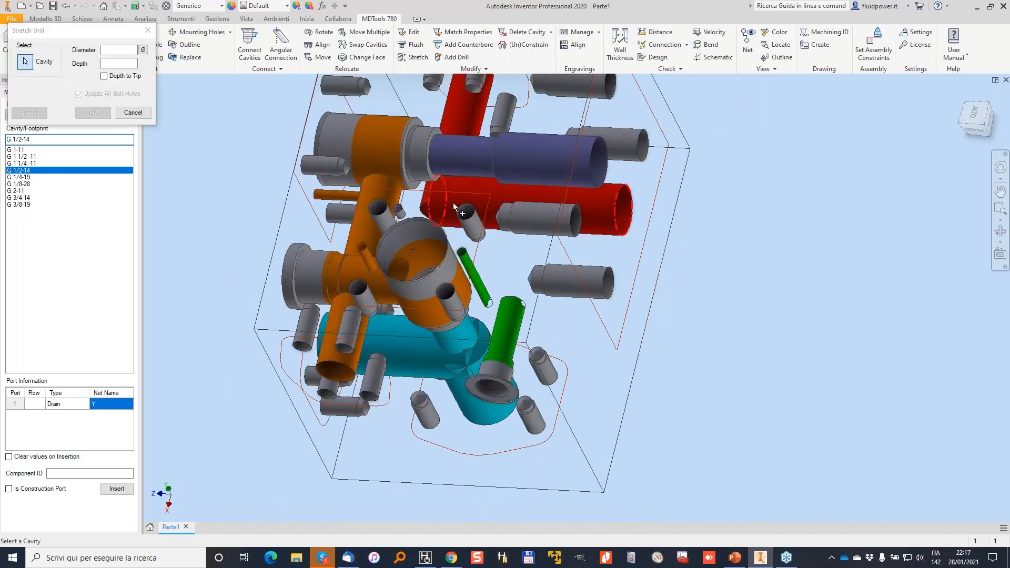
{"action": "left_click", "coordinate": [472, 266]}
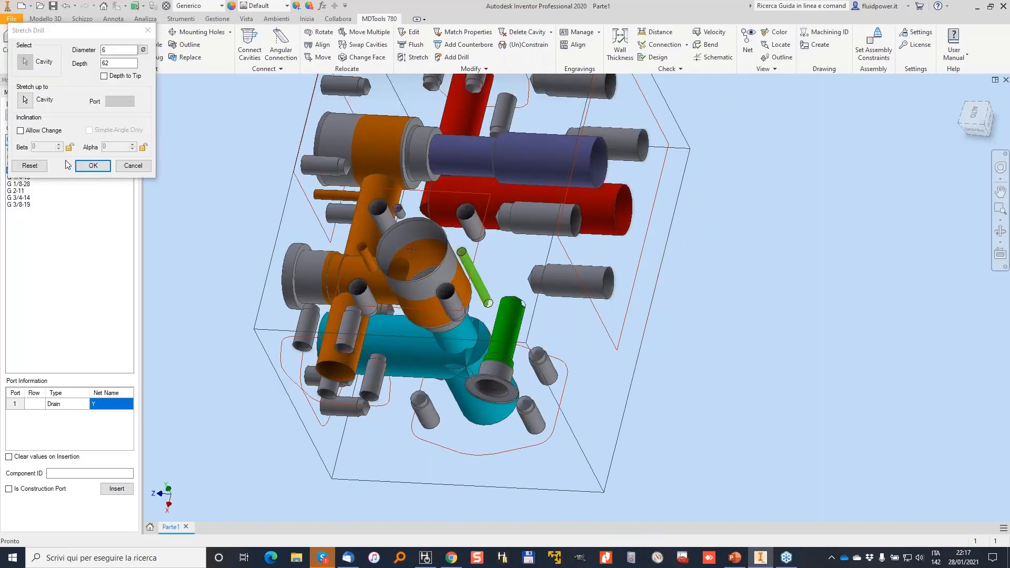
{"action": "left_click", "coordinate": [20, 130]}
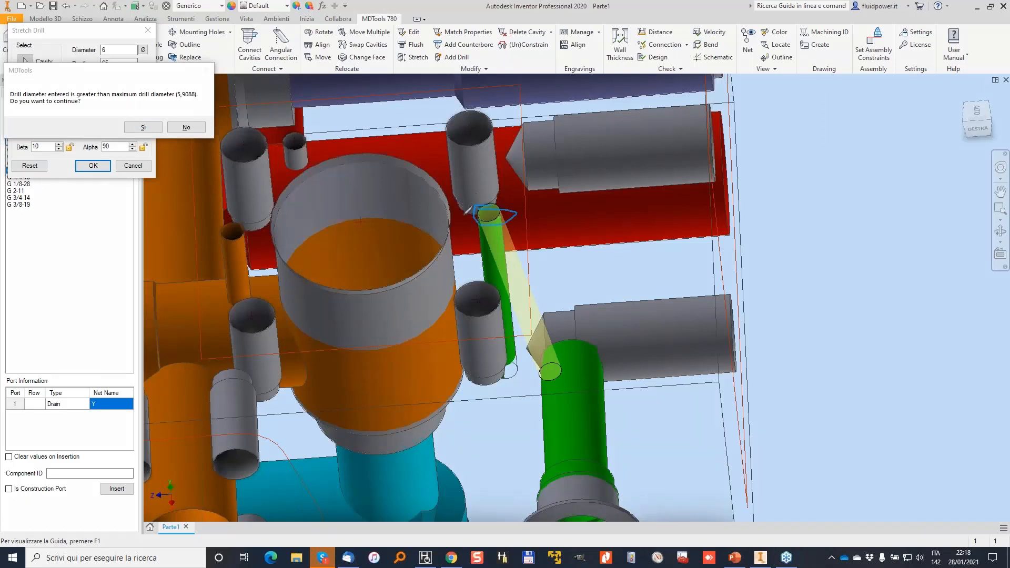
{"action": "left_click_drag", "start_coordinate": [169, 103], "coordinate": [203, 103]}
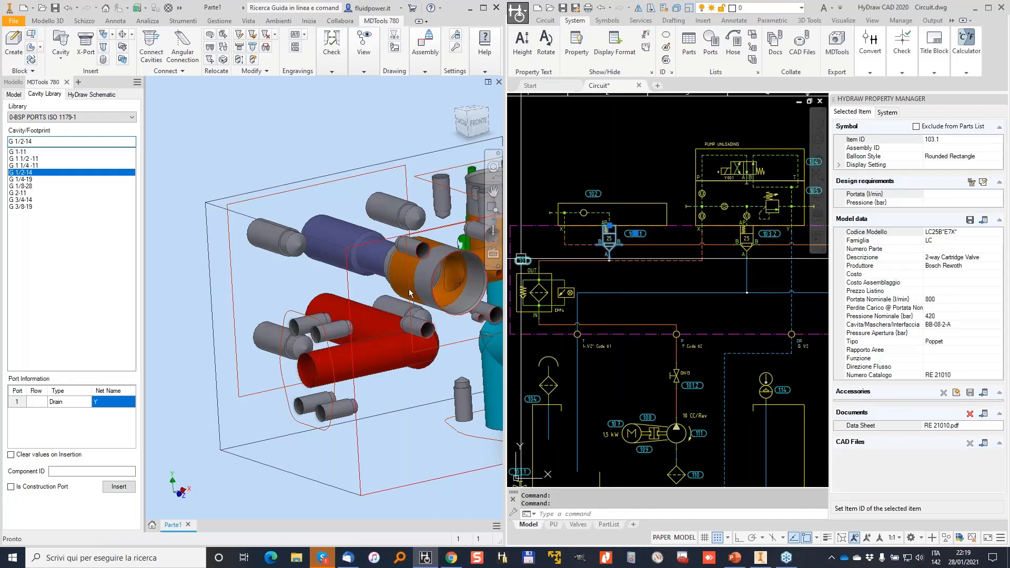
Change the net of the top cartridge cavity's X pilot port to LINE, matching the HyDraw circuit.
{"action": "left_click", "coordinate": [330, 126]}
{"action": "middle_click_drag", "start_coordinate": [331, 125], "coordinate": [419, 264], "text": "shift"}
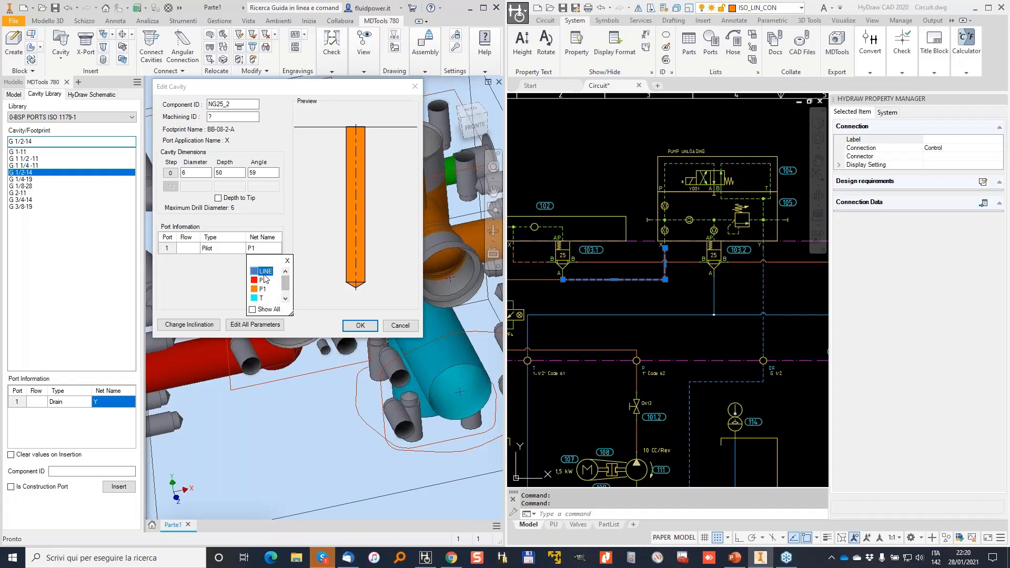
{"action": "left_click", "coordinate": [266, 282]}
{"action": "left_click", "coordinate": [360, 327]}
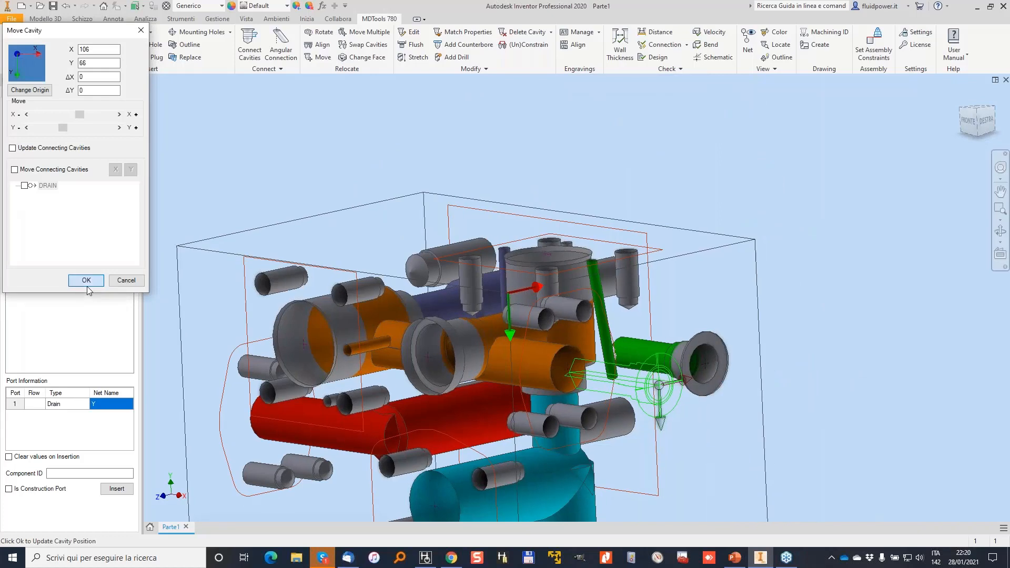
Stretch the drill of the G 1/2 drain port on the block's right face.
{"action": "middle_click_drag", "start_coordinate": [403, 247], "coordinate": [538, 203], "text": "shift"}
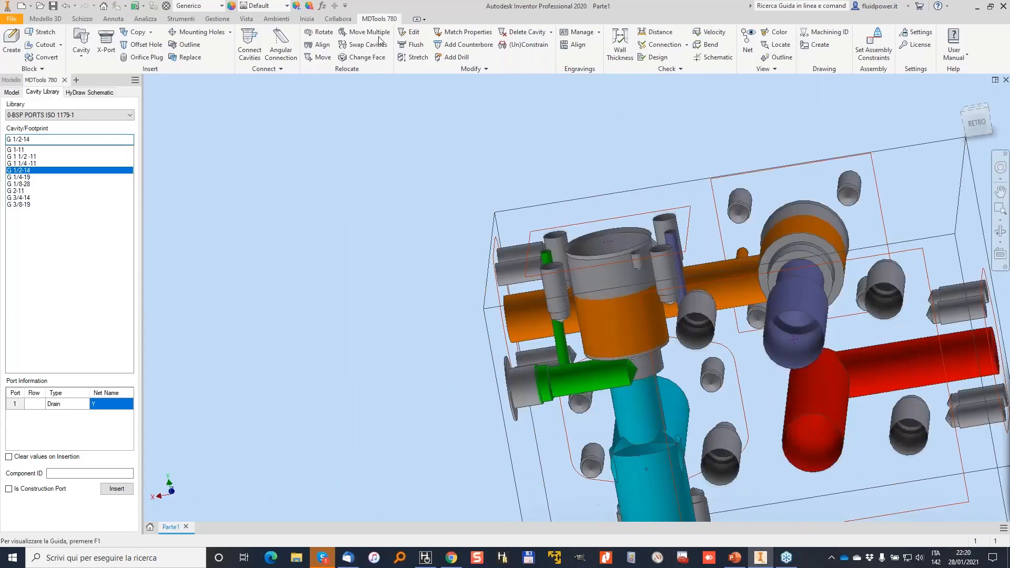
{"action": "left_click", "coordinate": [413, 57]}
{"action": "left_click", "coordinate": [614, 375]}
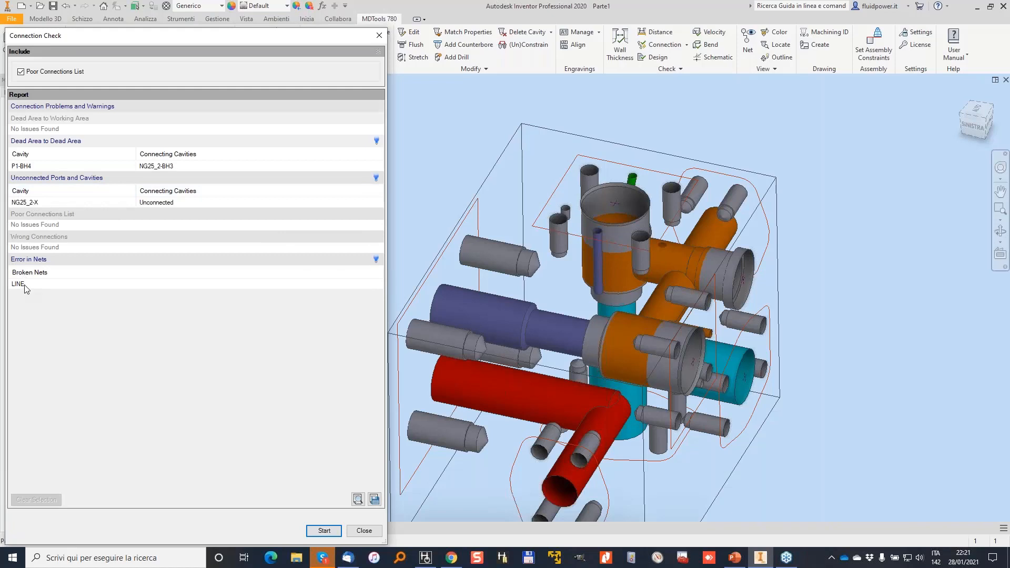
Examine the Connection Check entries for broken net LINE, port NG25_2-X and the dead-area pair P1-BH4 and NG25_2-BH3 in the model.
{"action": "left_click", "coordinate": [23, 286]}
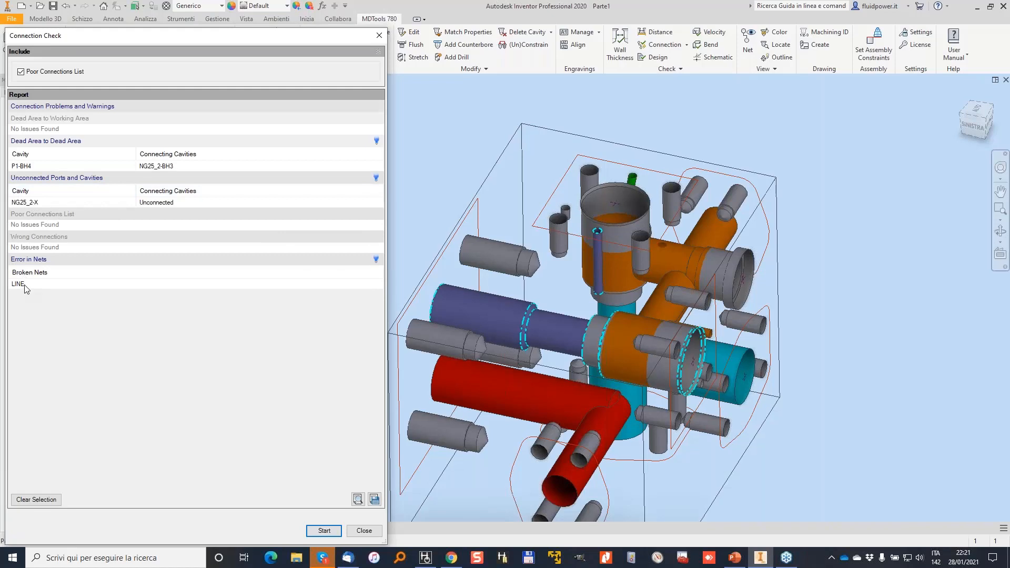
{"action": "left_click", "coordinate": [48, 202]}
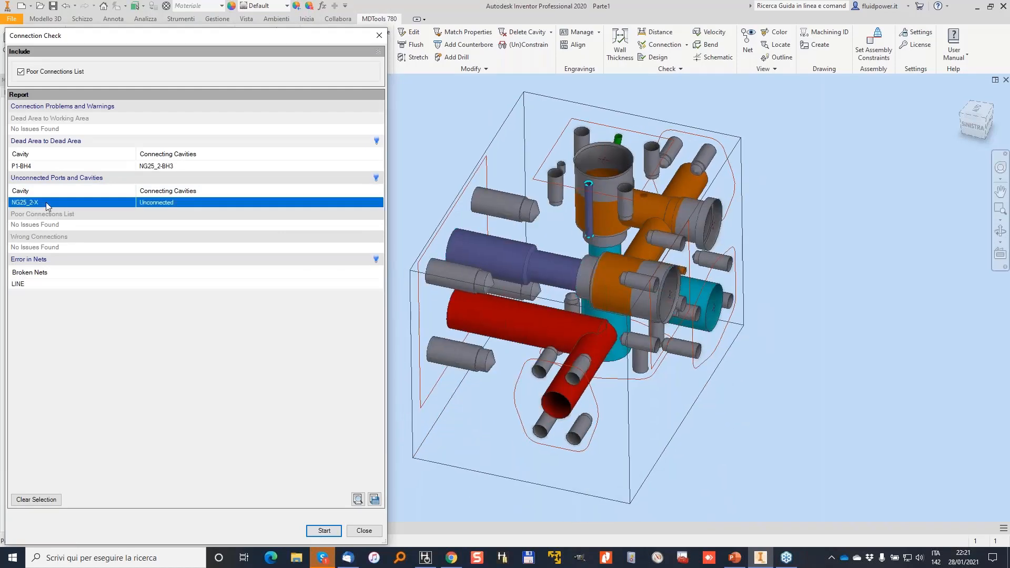
{"action": "left_click", "coordinate": [57, 168]}
{"action": "scroll", "coordinate": [605, 226], "scroll_direction": "down", "scroll_amount": 5}
{"action": "middle_click_drag", "start_coordinate": [484, 279], "coordinate": [558, 238], "text": "shift"}
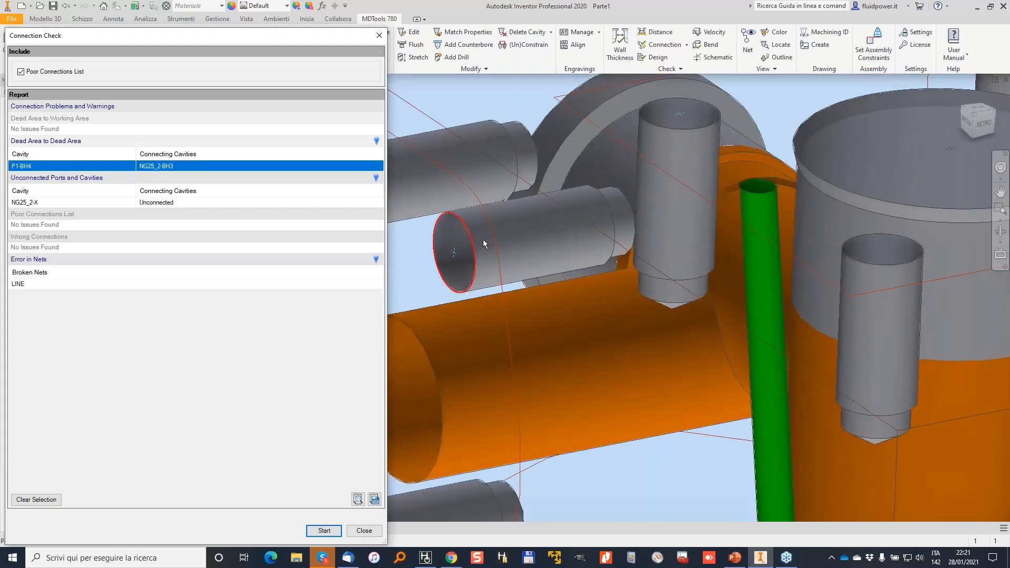
{"action": "scroll", "coordinate": [639, 230], "scroll_direction": "up", "scroll_amount": 1}
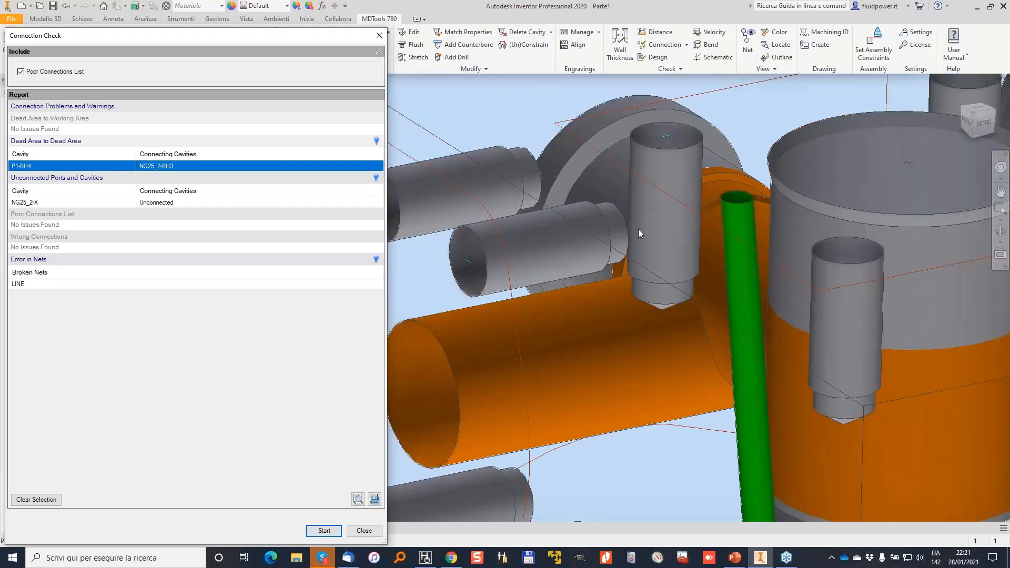
{"action": "scroll", "coordinate": [639, 229], "scroll_direction": "up", "scroll_amount": 5}
{"action": "middle_click_drag", "start_coordinate": [611, 233], "coordinate": [789, 311], "text": "shift"}
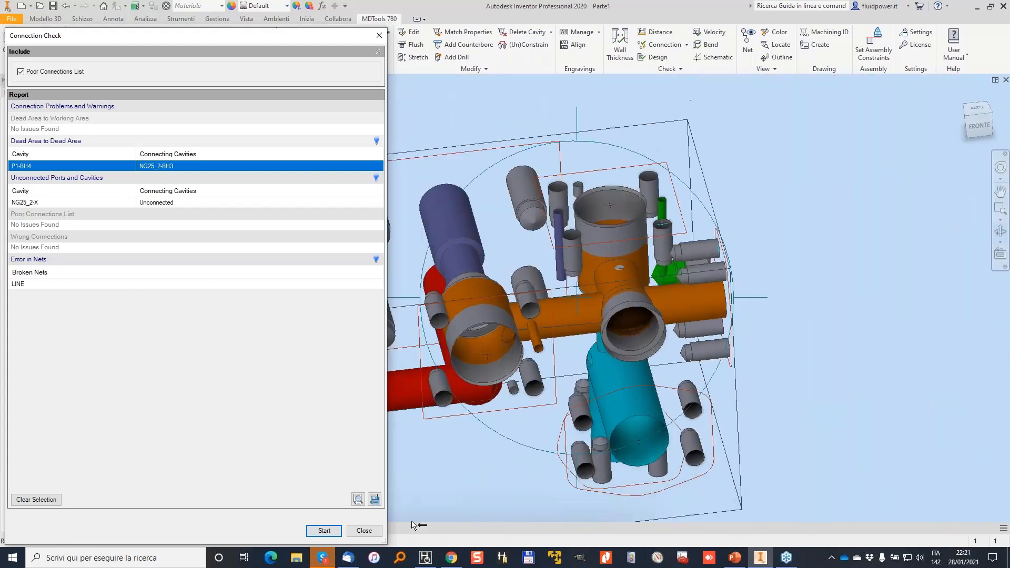
Insert an XG18 construction port with a 6 mm drill and ID PLUG2 on the left face, linking the X pilot drill to the LINE bore.
{"action": "middle_click_drag", "start_coordinate": [819, 255], "coordinate": [856, 230]}
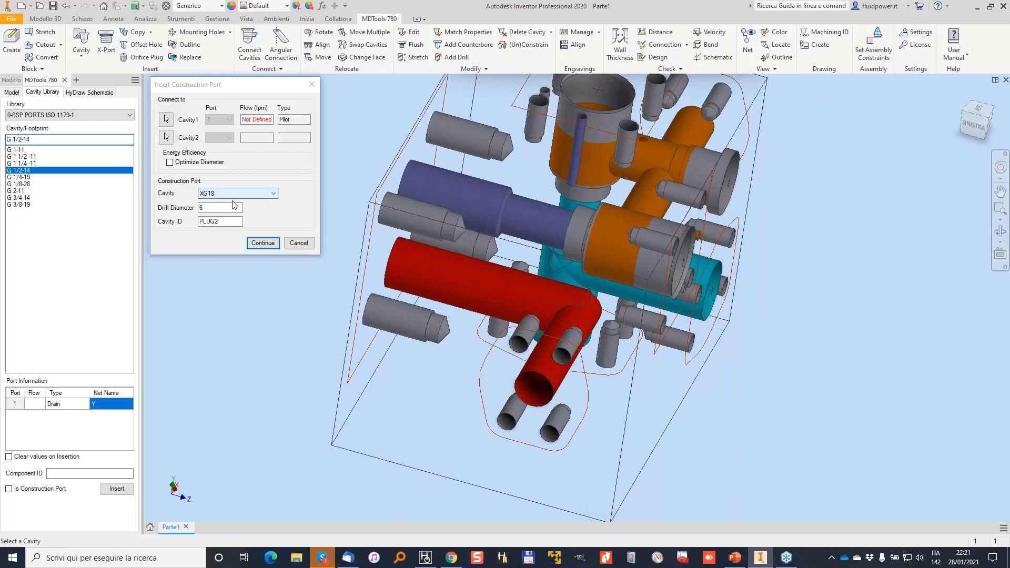
{"action": "left_click", "coordinate": [270, 242]}
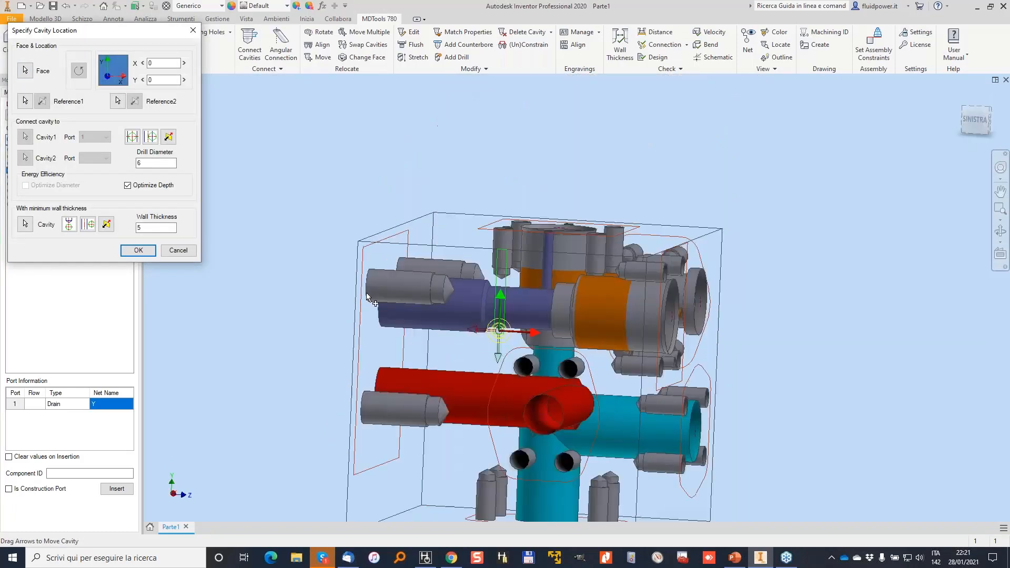
{"action": "left_click", "coordinate": [25, 101]}
{"action": "left_click", "coordinate": [514, 314]}
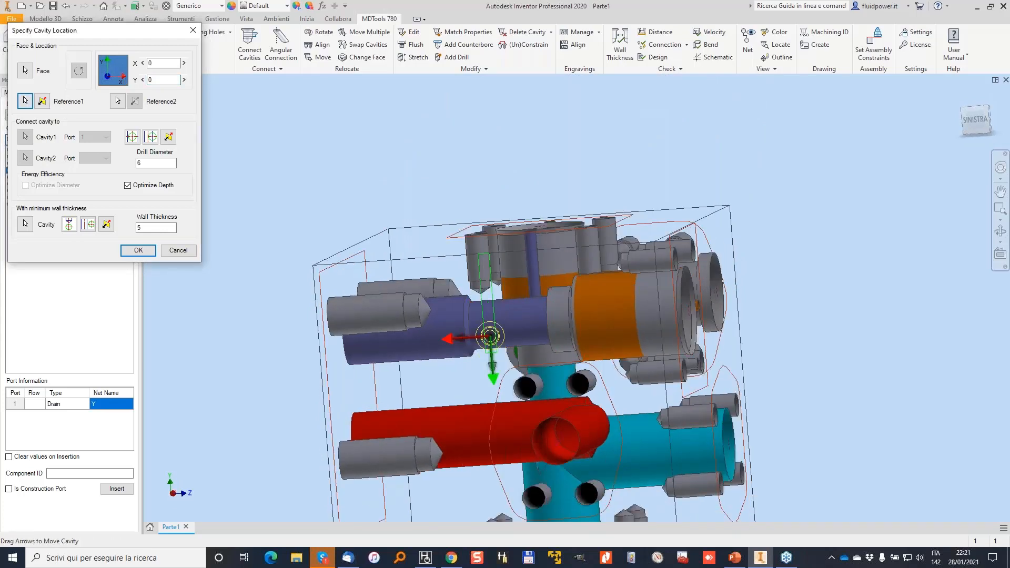
{"action": "left_click", "coordinate": [139, 250]}
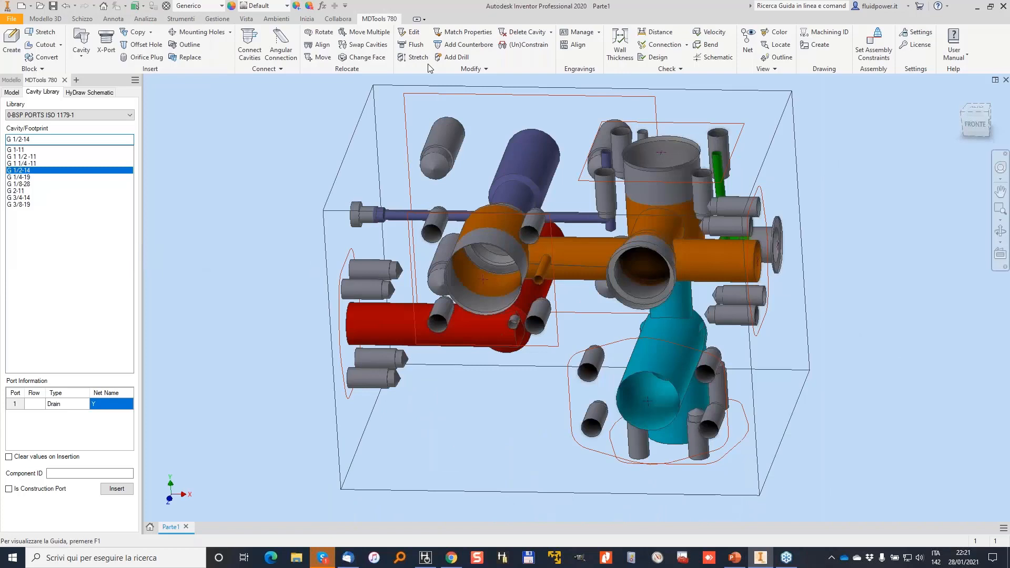
Rotate the P1 flange on the block's right face by 90 degrees.
{"action": "left_click", "coordinate": [336, 35]}
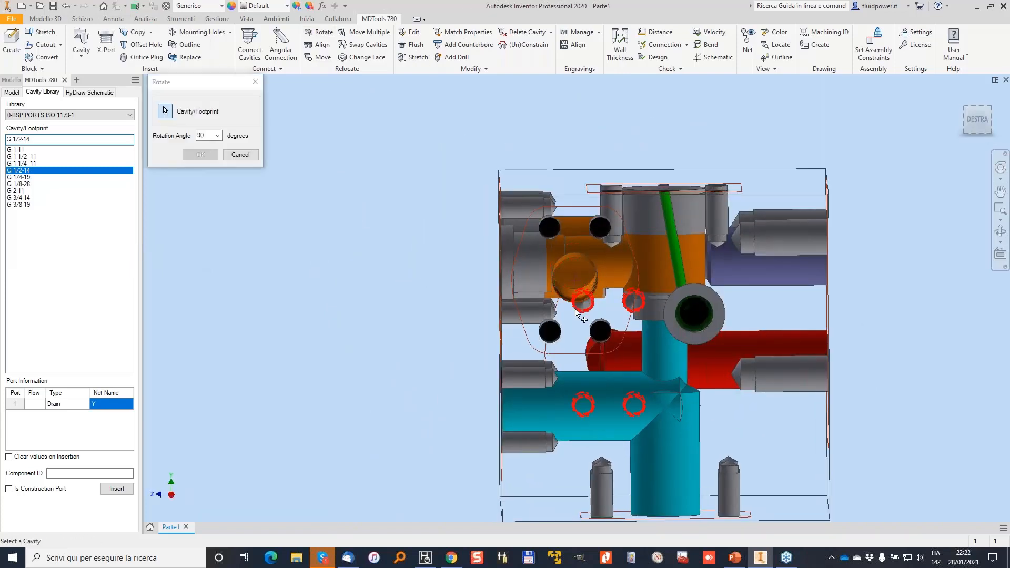
{"action": "left_click", "coordinate": [584, 305]}
{"action": "left_click", "coordinate": [208, 135]}
{"action": "left_click", "coordinate": [208, 151]}
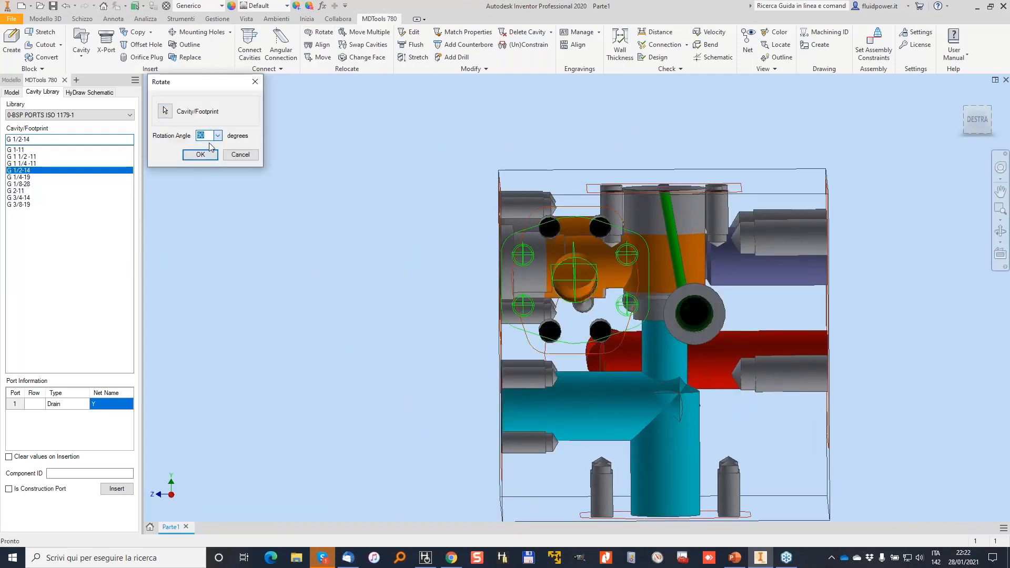
{"action": "left_click", "coordinate": [196, 155]}
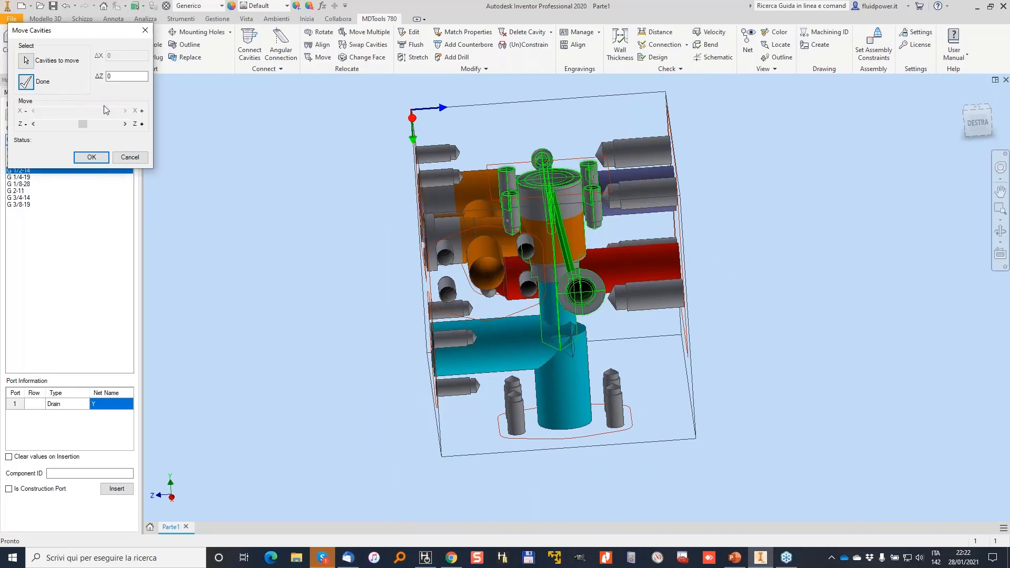
Move the selected NG25_2 cavity together with its connected drain port a few millimetres along positive Z.
{"action": "left_click", "coordinate": [125, 124]}
{"action": "left_click", "coordinate": [124, 124]}
{"action": "left_click", "coordinate": [125, 124]}
{"action": "left_click", "coordinate": [125, 124]}
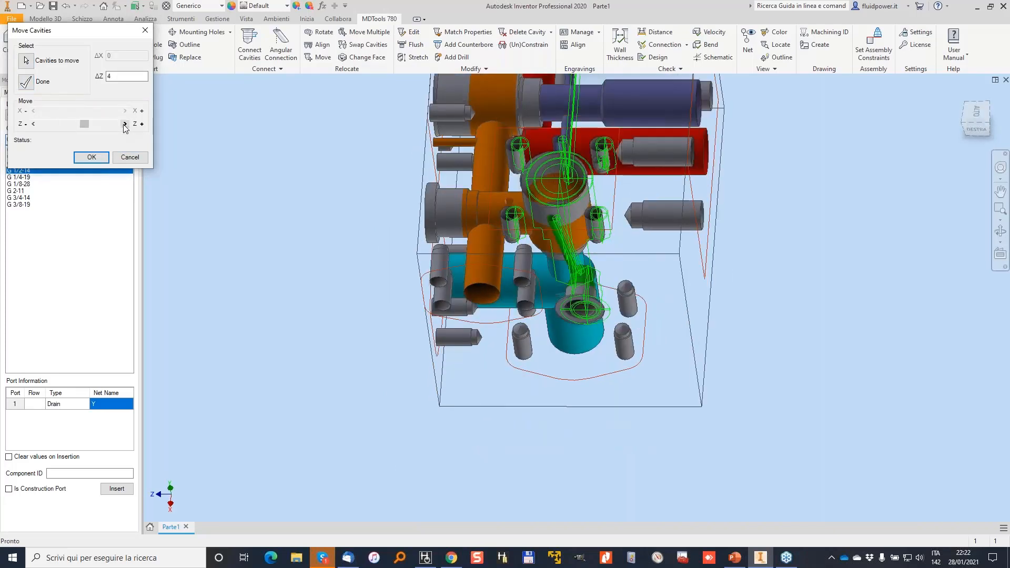
{"action": "left_click", "coordinate": [125, 124]}
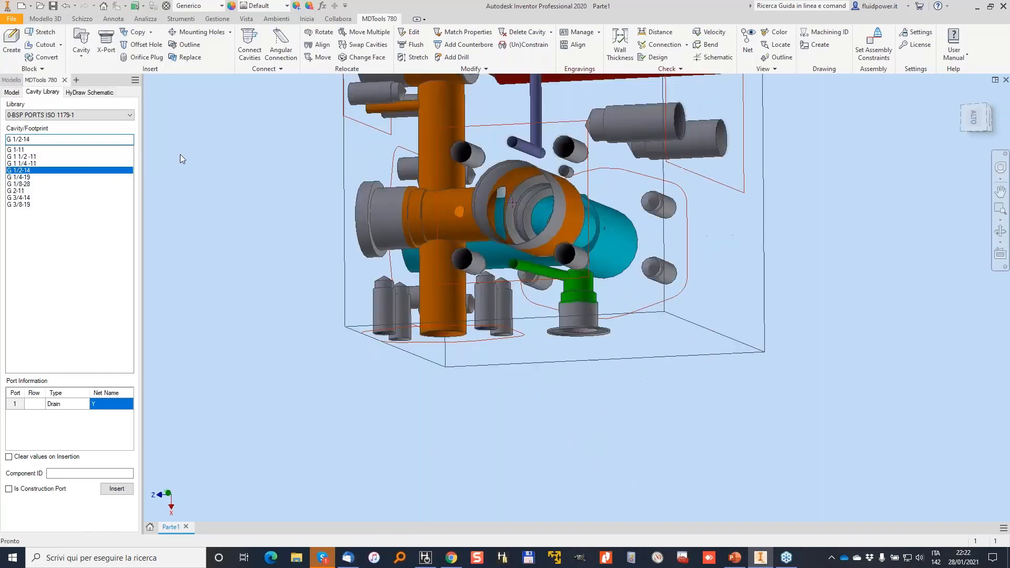
Run a wall thickness check around all cavities with a 5 mm minimum and examine the P1-BH1 and NG25_2-BH3 pair.
{"action": "left_click", "coordinate": [620, 45]}
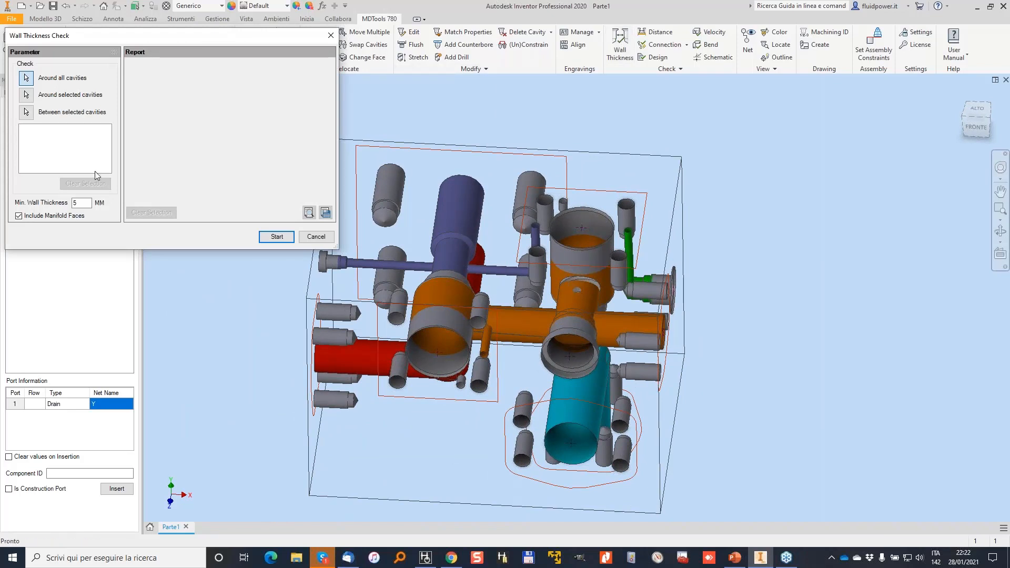
{"action": "left_click", "coordinate": [276, 236]}
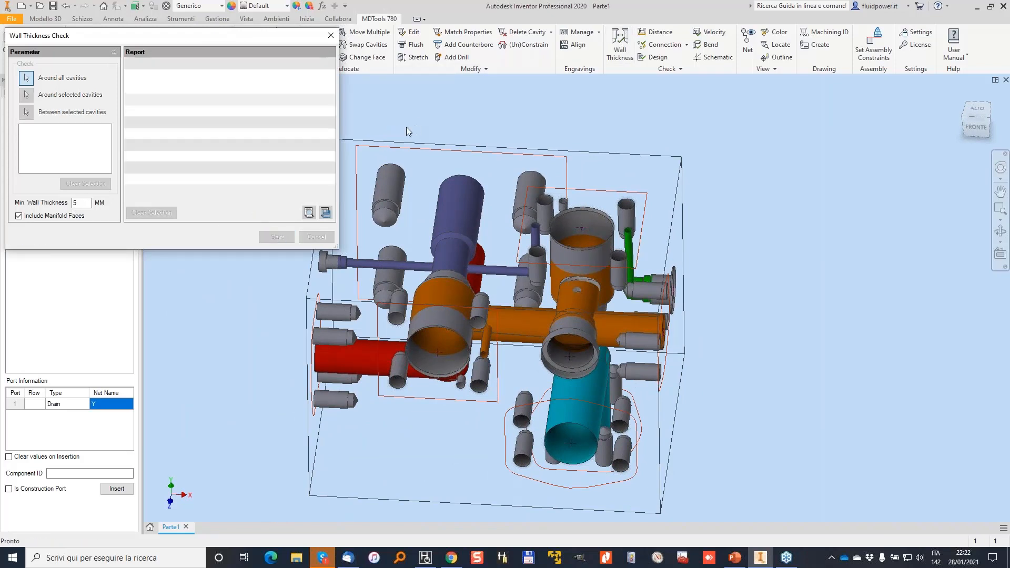
{"action": "left_click", "coordinate": [258, 88]}
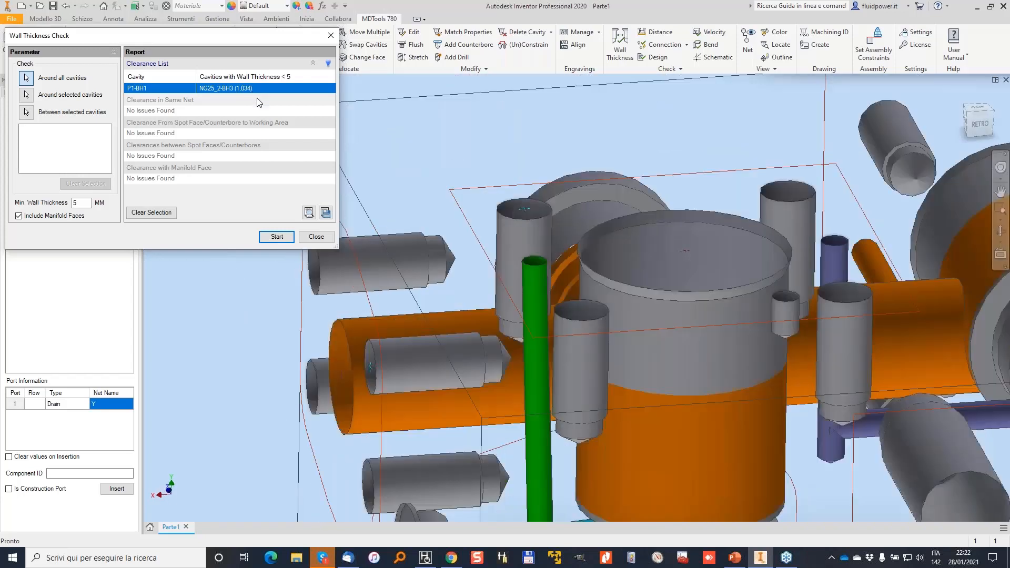
{"action": "middle_click_drag", "start_coordinate": [501, 295], "coordinate": [505, 368], "text": "shift"}
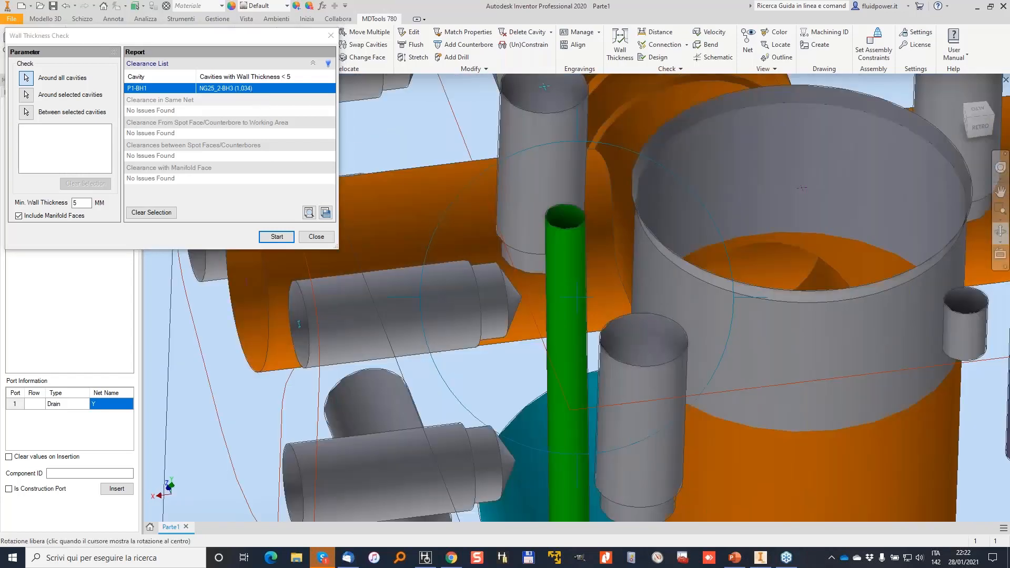
{"action": "left_click_drag", "start_coordinate": [497, 230], "coordinate": [558, 216]}
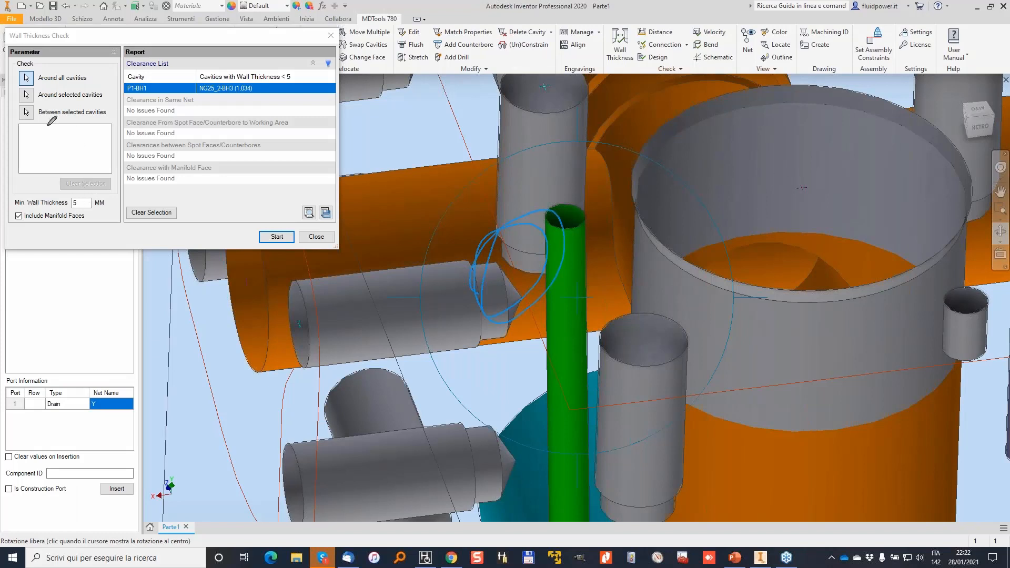
Check the wall thickness around the selected NG25_2-CV cavity with an 8 mm minimum.
{"action": "left_click", "coordinate": [30, 99]}
{"action": "double_click", "coordinate": [78, 203]}
{"action": "type", "text": "8"}
{"action": "left_click", "coordinate": [809, 162]}
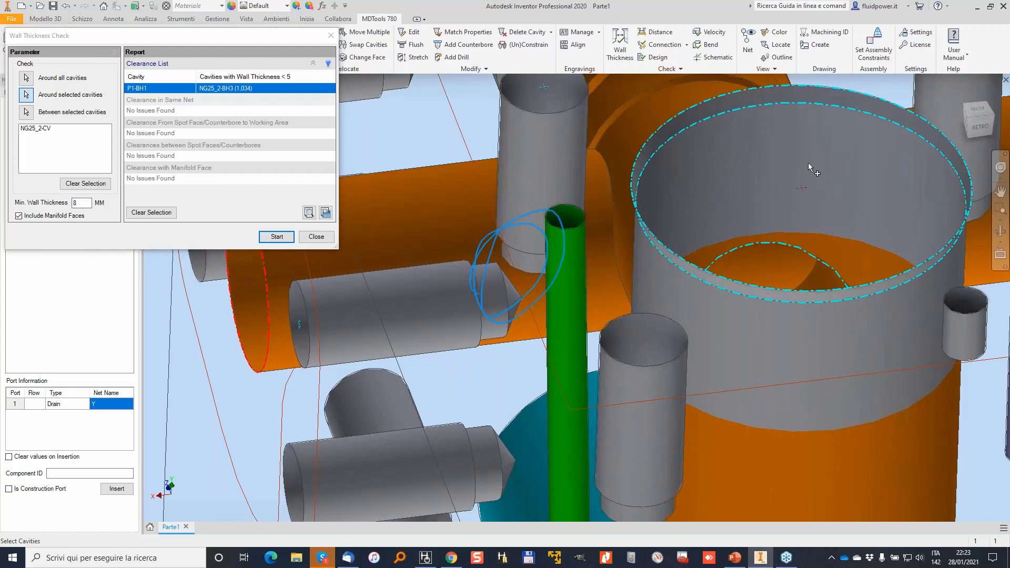
{"action": "scroll", "coordinate": [751, 204], "scroll_direction": "down", "scroll_amount": 5}
{"action": "left_click", "coordinate": [752, 203]}
{"action": "left_click", "coordinate": [277, 236]}
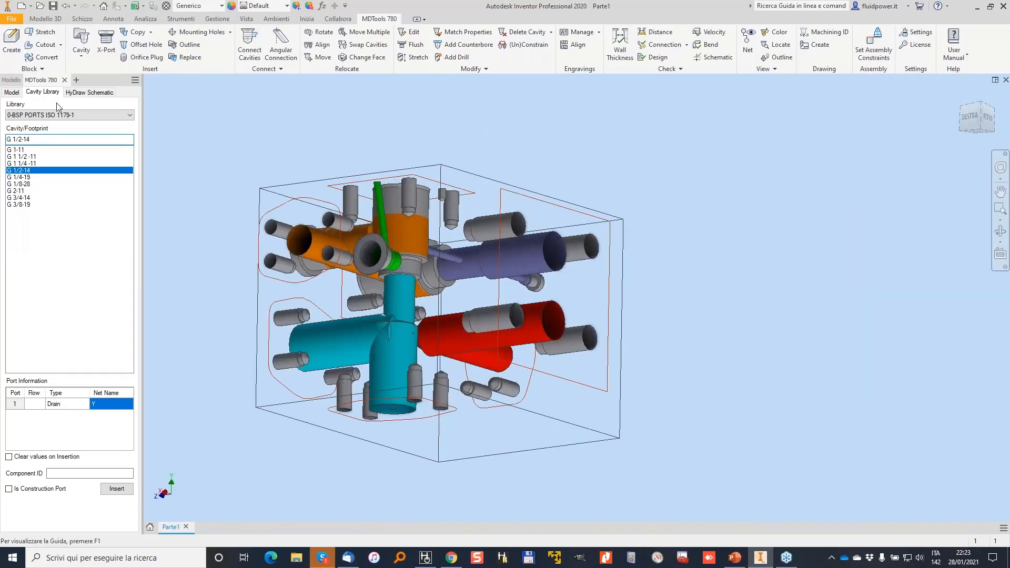
Insert four M14 metric threaded mounting holes with cavity ID mh in the corners of the block's bottom face.
{"action": "left_click", "coordinate": [202, 32]}
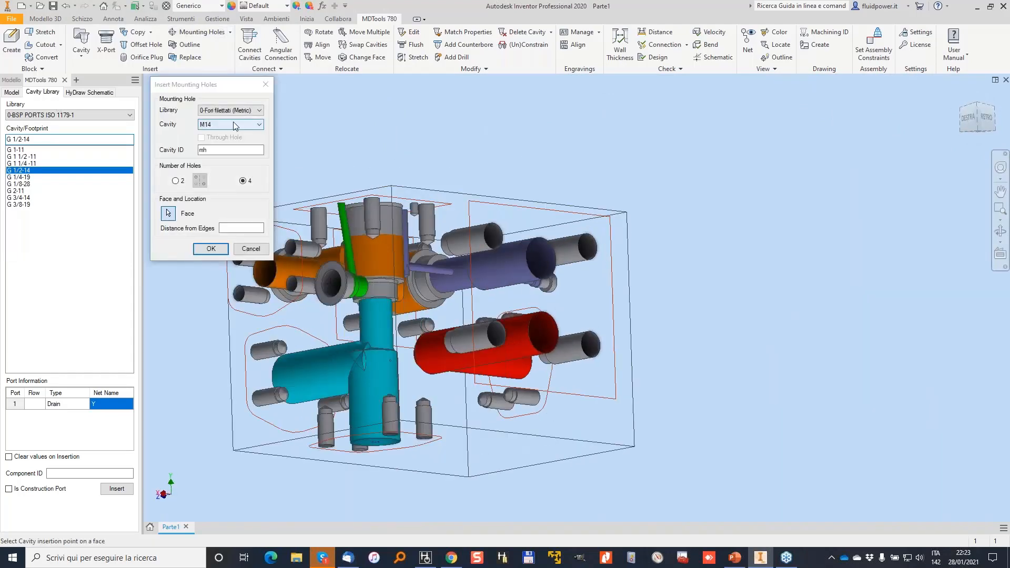
{"action": "left_click", "coordinate": [210, 248]}
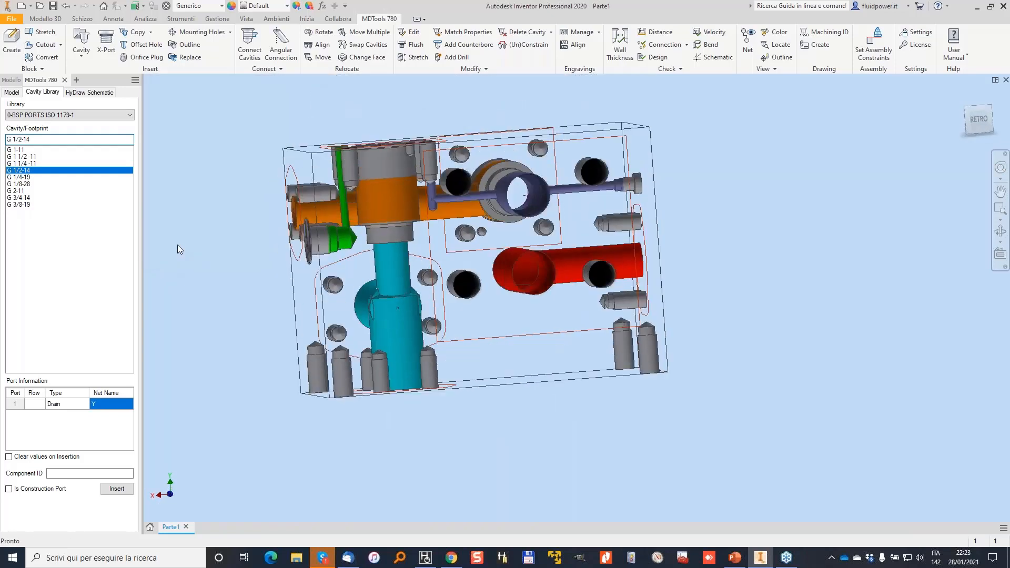
Examine the block's dimension, material and add/remove settings in Modify Block without applying any change.
{"action": "left_click", "coordinate": [13, 46]}
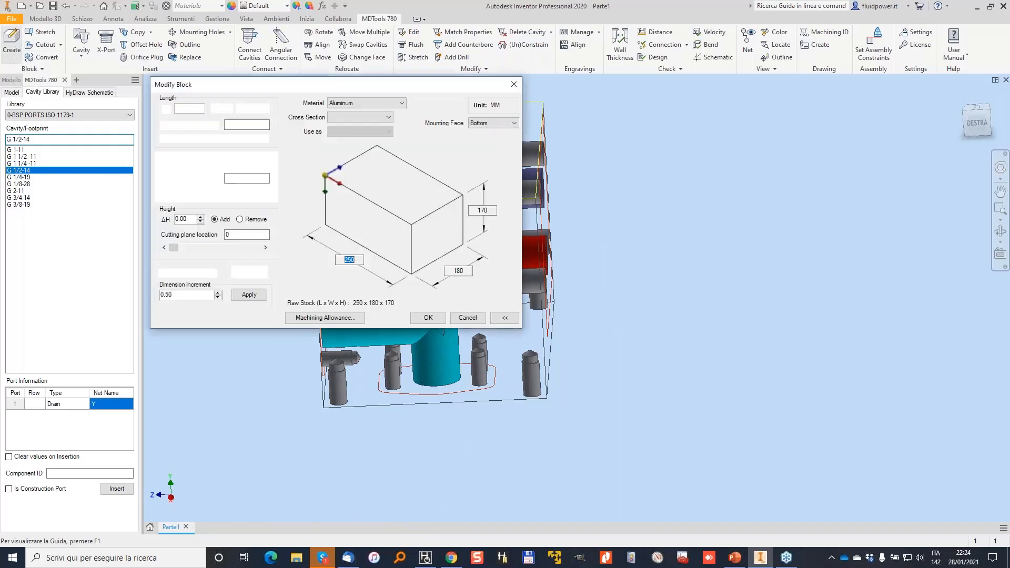
{"action": "left_click_drag", "start_coordinate": [345, 90], "coordinate": [738, 111]}
{"action": "key", "text": "Escape"}
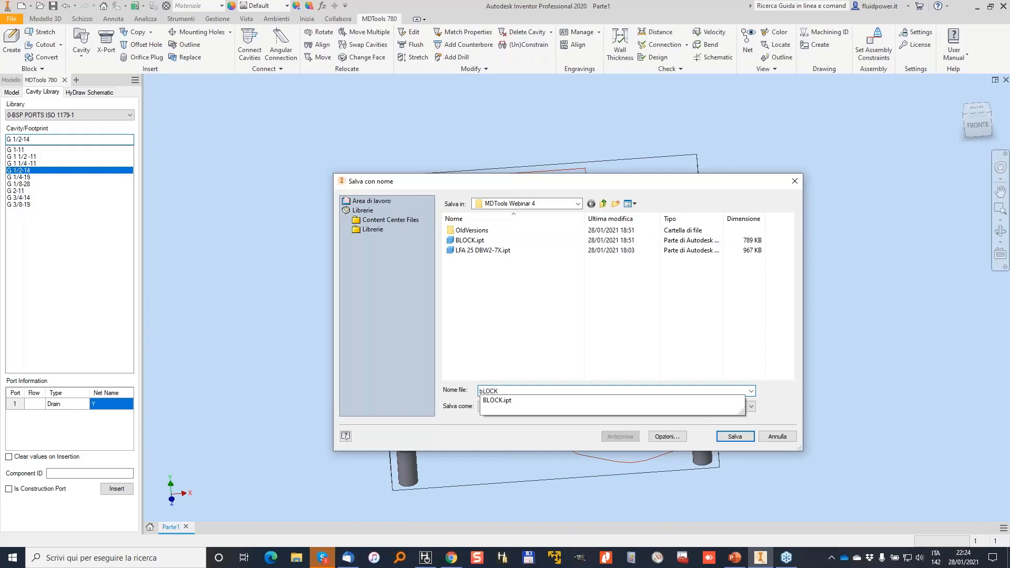
Save the part as WebinarMDTools4 in the MDTools Webinar 4 folder.
{"action": "key", "text": "BackSpace"}
{"action": "key", "text": "BackSpace"}
{"action": "key", "text": "BackSpace"}
{"action": "key", "text": "BackSpace"}
{"action": "key", "text": "BackSpace"}
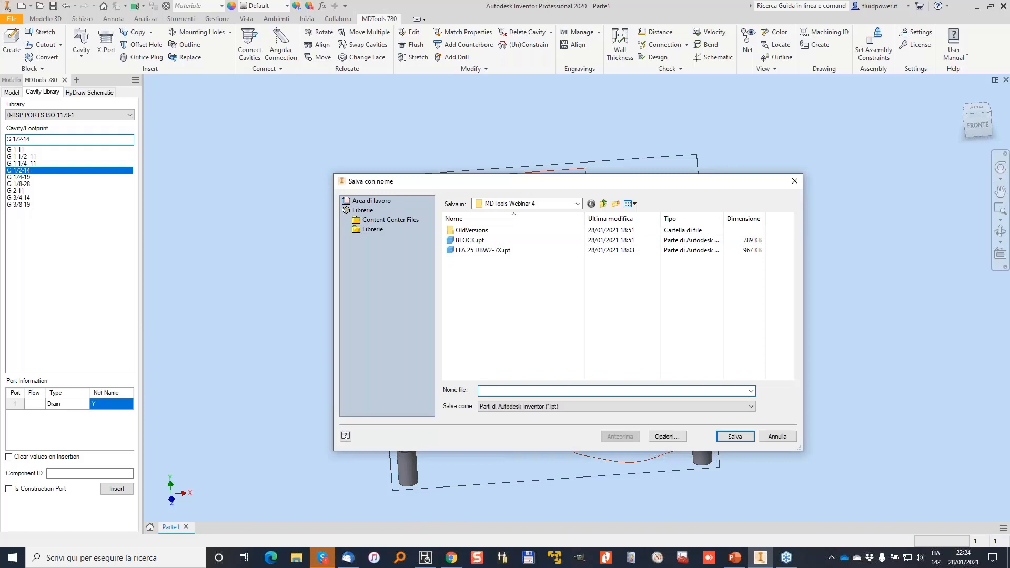
{"action": "type", "text": "WebinarMDTools4"}
{"action": "key", "text": "Return"}
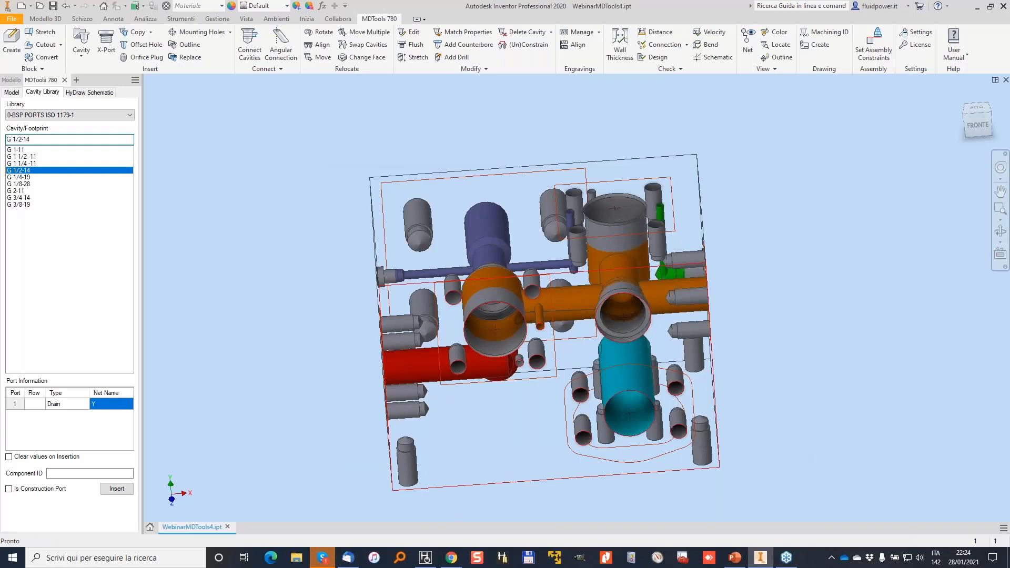
Try to stretch the 6 mm vertical X pilot drill beside the top cavity to a depth of 43 mm.
{"action": "middle_click_drag", "start_coordinate": [465, 280], "coordinate": [414, 58], "text": "shift"}
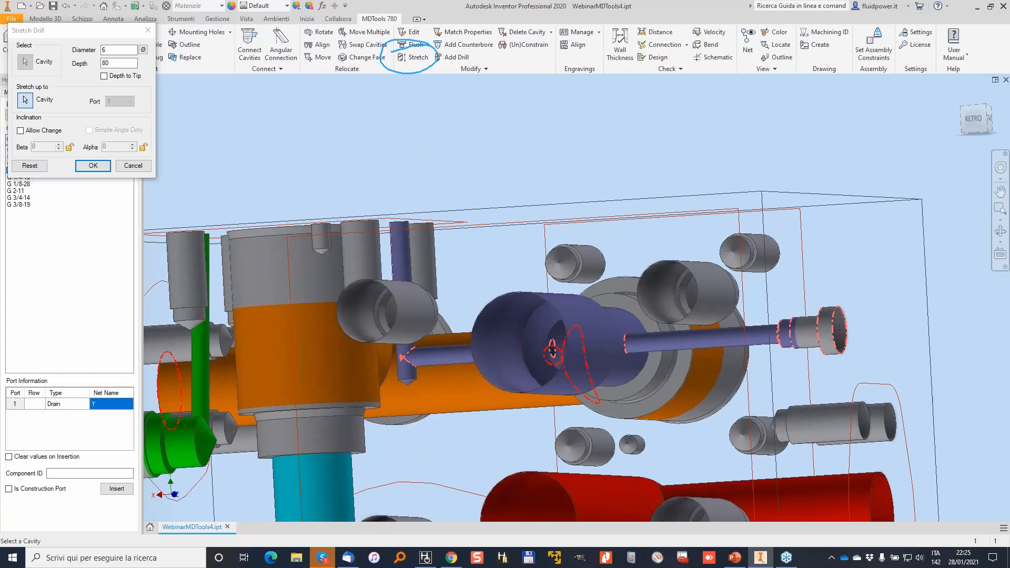
{"action": "left_click", "coordinate": [384, 337]}
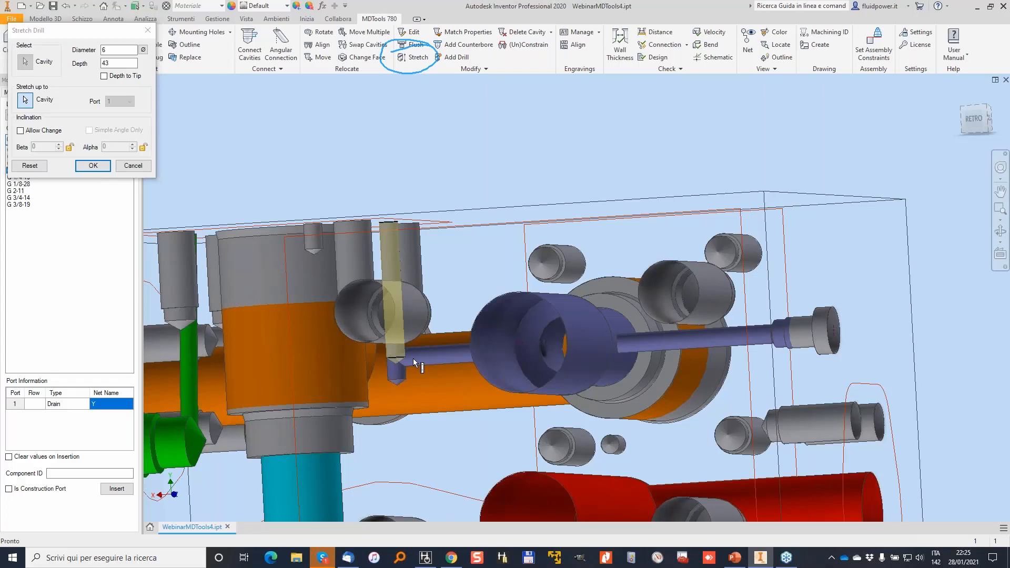
{"action": "middle_click_drag", "start_coordinate": [415, 353], "coordinate": [455, 136], "text": "shift"}
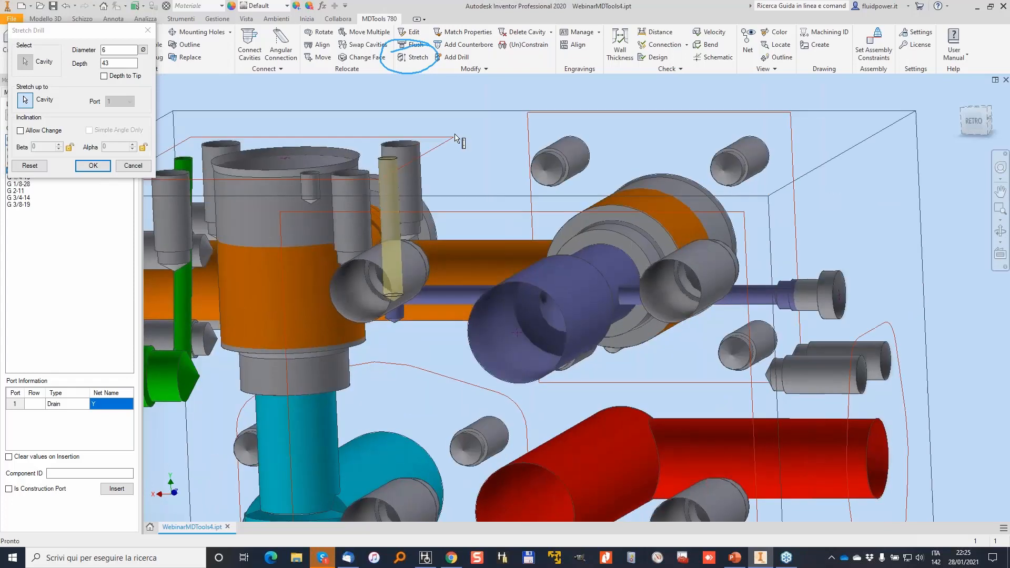
Try to incline the X pilot drill with a beta angle of 20 degrees and an alpha angle of 90 degrees.
{"action": "left_click", "coordinate": [24, 133]}
{"action": "left_click", "coordinate": [59, 145]}
{"action": "left_click", "coordinate": [59, 145]}
{"action": "left_click", "coordinate": [59, 145]}
{"action": "left_click", "coordinate": [59, 144]}
{"action": "left_click", "coordinate": [59, 144]}
{"action": "left_click", "coordinate": [59, 144]}
{"action": "left_click", "coordinate": [59, 144]}
{"action": "left_click", "coordinate": [59, 145]}
{"action": "left_click", "coordinate": [59, 145]}
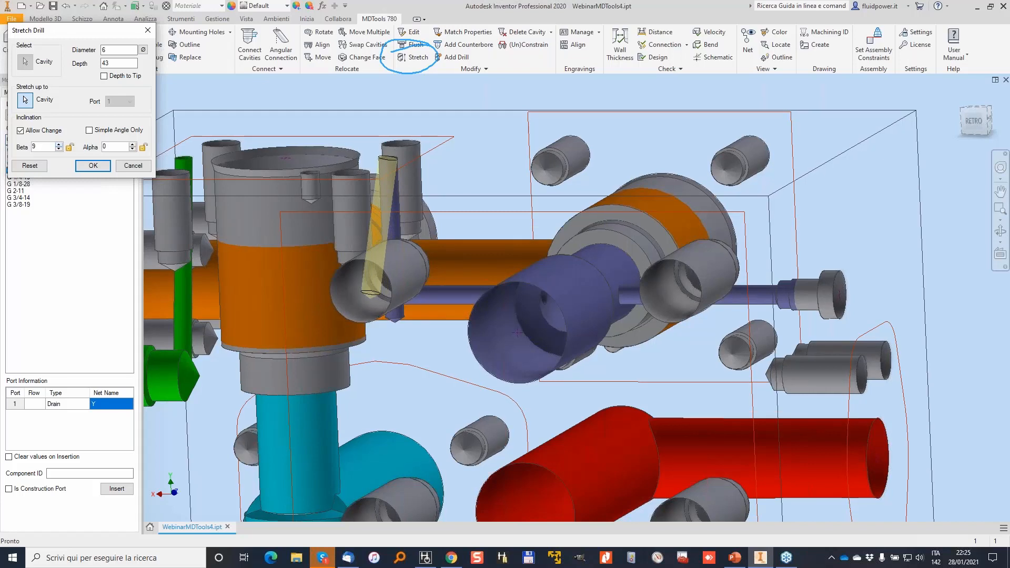
{"action": "left_click", "coordinate": [59, 145]}
{"action": "left_click", "coordinate": [59, 145]}
{"action": "left_click", "coordinate": [59, 145]}
{"action": "left_click", "coordinate": [59, 145]}
{"action": "left_click", "coordinate": [59, 144]}
{"action": "left_click", "coordinate": [59, 145]}
{"action": "left_click", "coordinate": [59, 144]}
{"action": "left_click", "coordinate": [58, 145]}
{"action": "left_click", "coordinate": [59, 145]}
{"action": "left_click", "coordinate": [132, 145]}
{"action": "left_click", "coordinate": [132, 144]}
{"action": "left_click", "coordinate": [132, 145]}
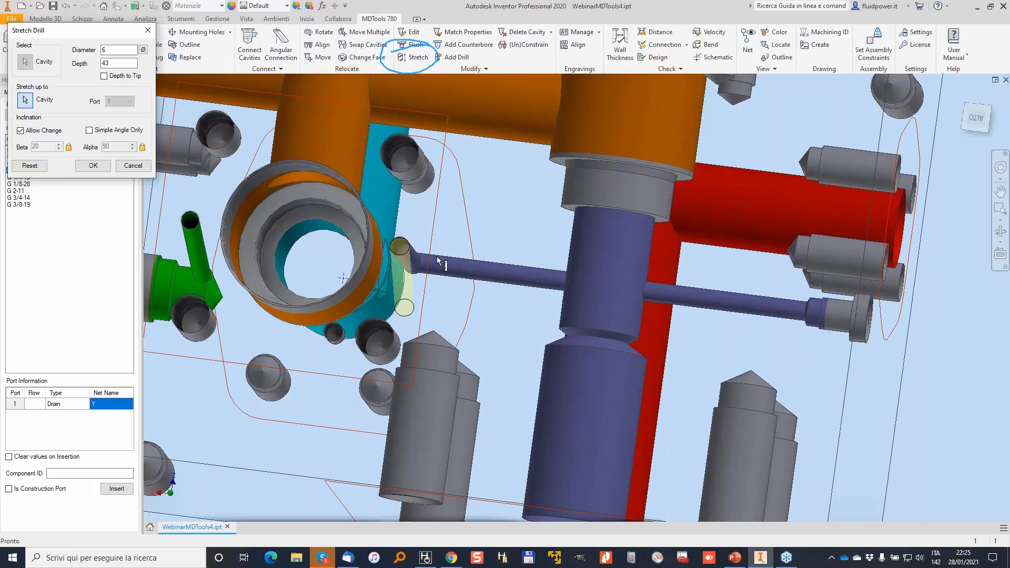
Try stretching the inclined pilot drill to a 24 mm depth with its angles locked, and discard the stretch.
{"action": "left_click_drag", "start_coordinate": [606, 284], "coordinate": [641, 254]}
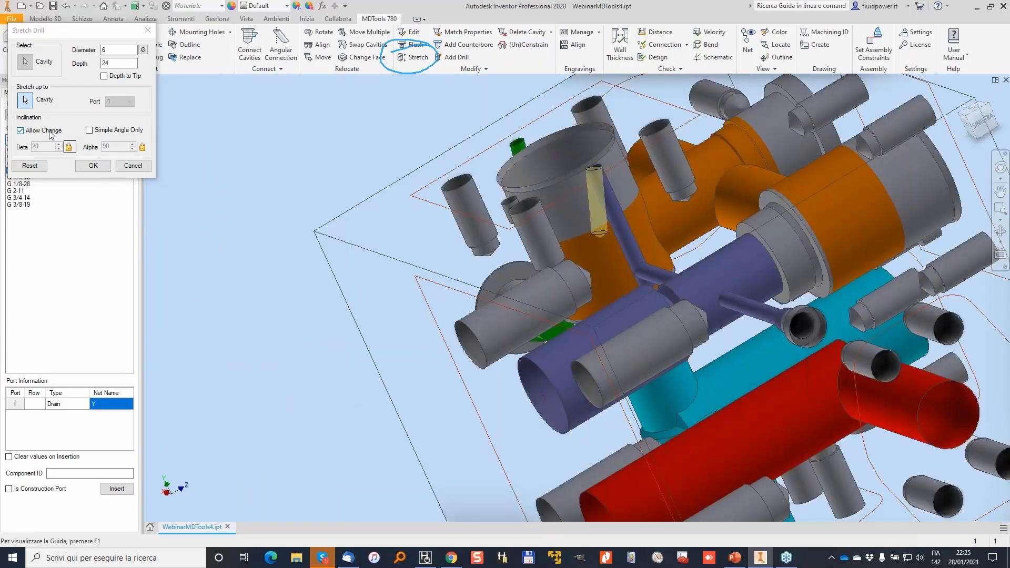
{"action": "left_click", "coordinate": [72, 148]}
{"action": "left_click", "coordinate": [132, 168]}
{"action": "left_click", "coordinate": [132, 166]}
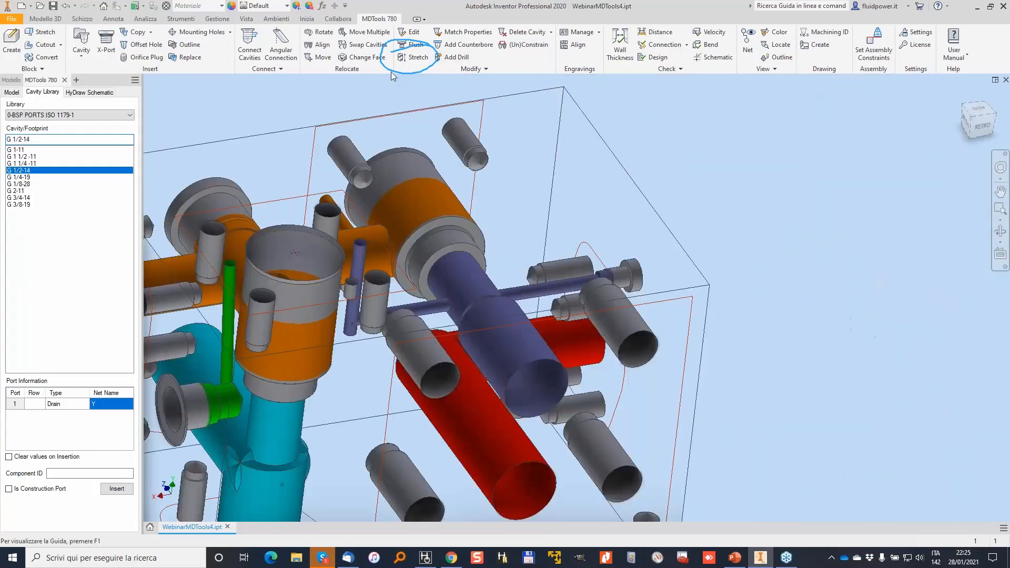
Engrave the cosmetic text DRAIN, 5 mm high, next to the drain port on the block's right face.
{"action": "scroll", "coordinate": [451, 134], "scroll_direction": "down", "scroll_amount": 5}
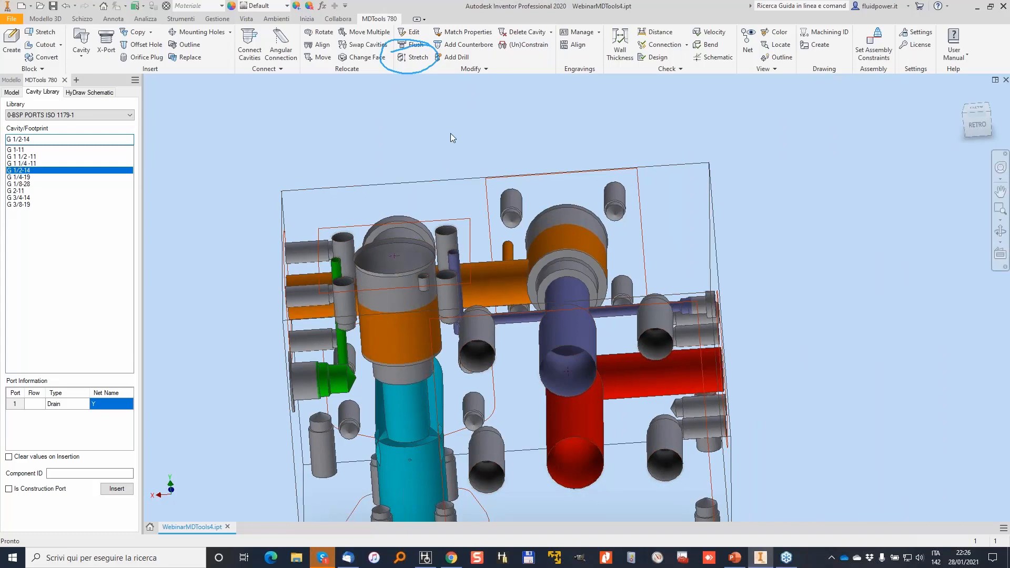
{"action": "left_click", "coordinate": [578, 32]}
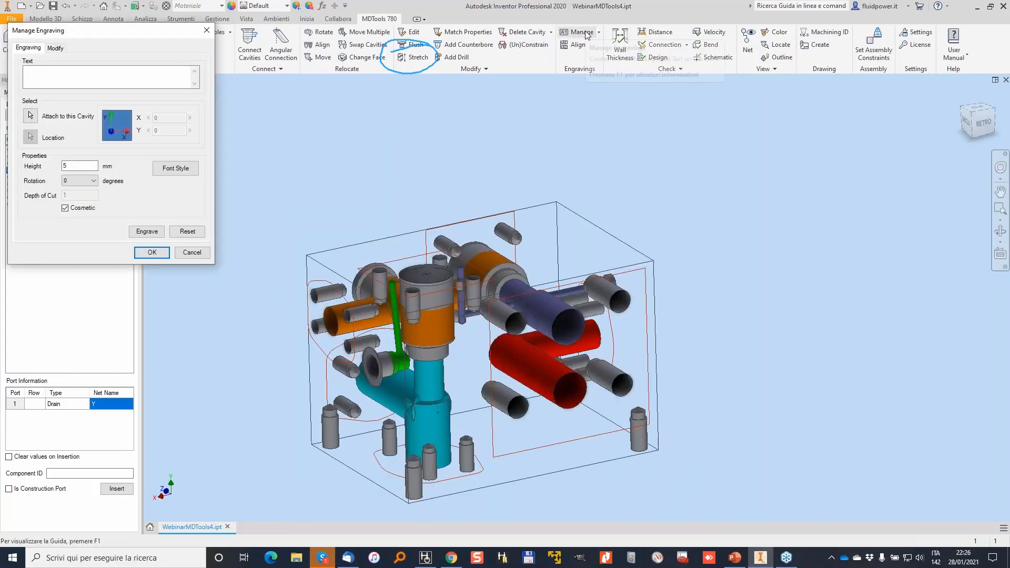
{"action": "middle_click_drag", "start_coordinate": [557, 274], "coordinate": [472, 230], "text": "shift"}
{"action": "left_click", "coordinate": [472, 230]}
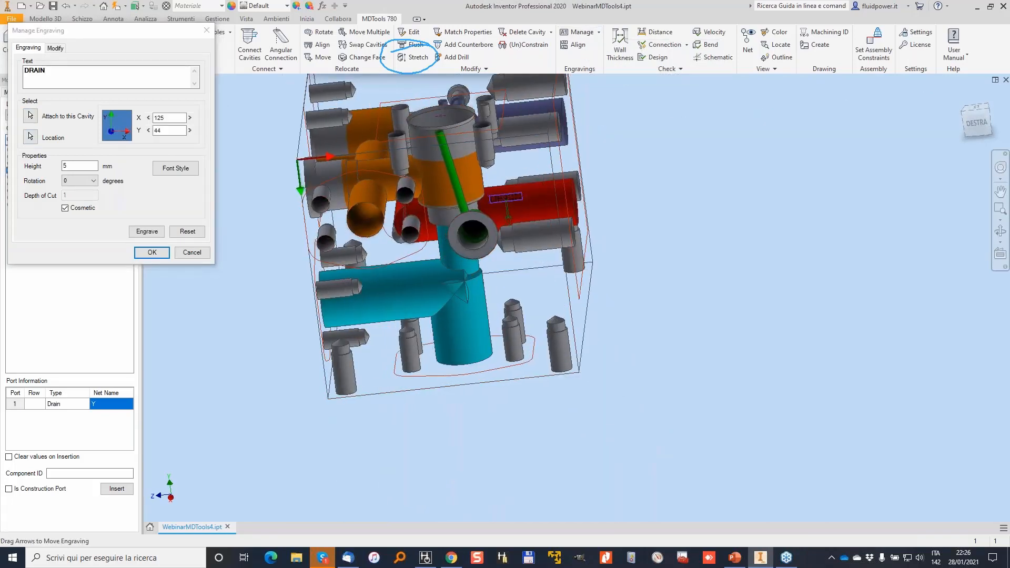
{"action": "key", "text": "Return"}
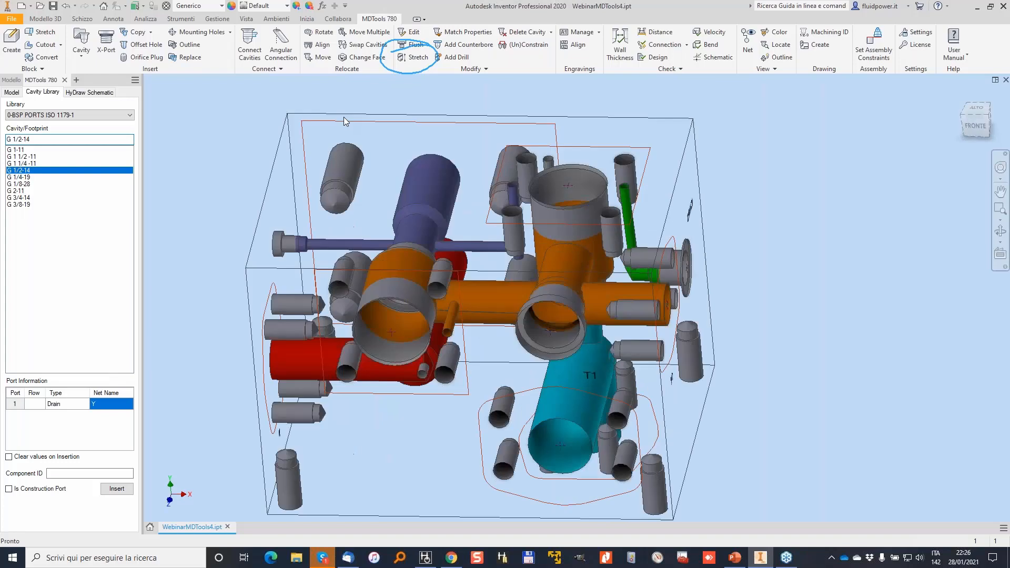
Create a new assembly and auto-assemble the WebinarMDTools4 block with its plugs in it.
{"action": "left_click", "coordinate": [22, 6]}
{"action": "double_click", "coordinate": [553, 248]}
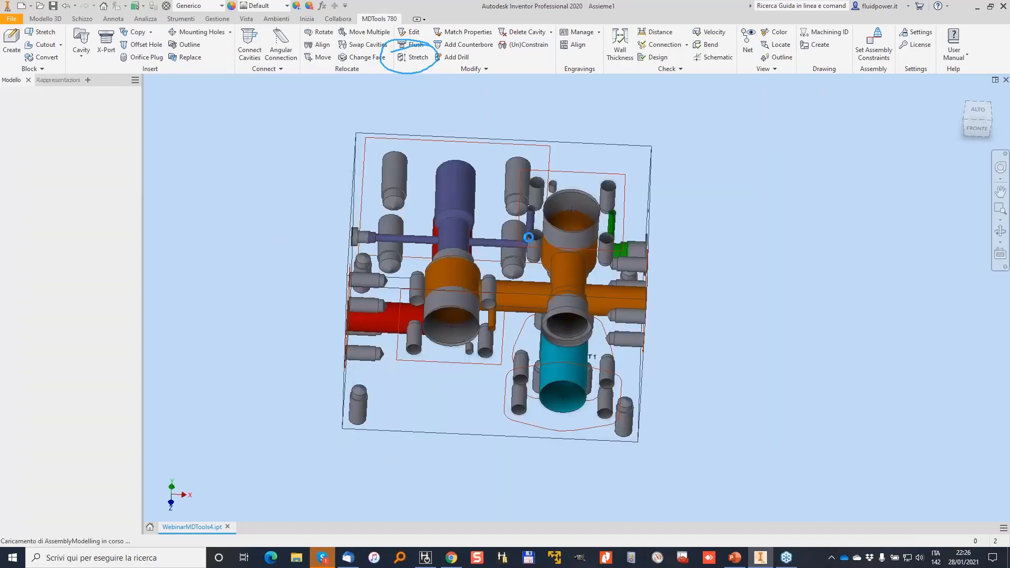
{"action": "left_click", "coordinate": [476, 20]}
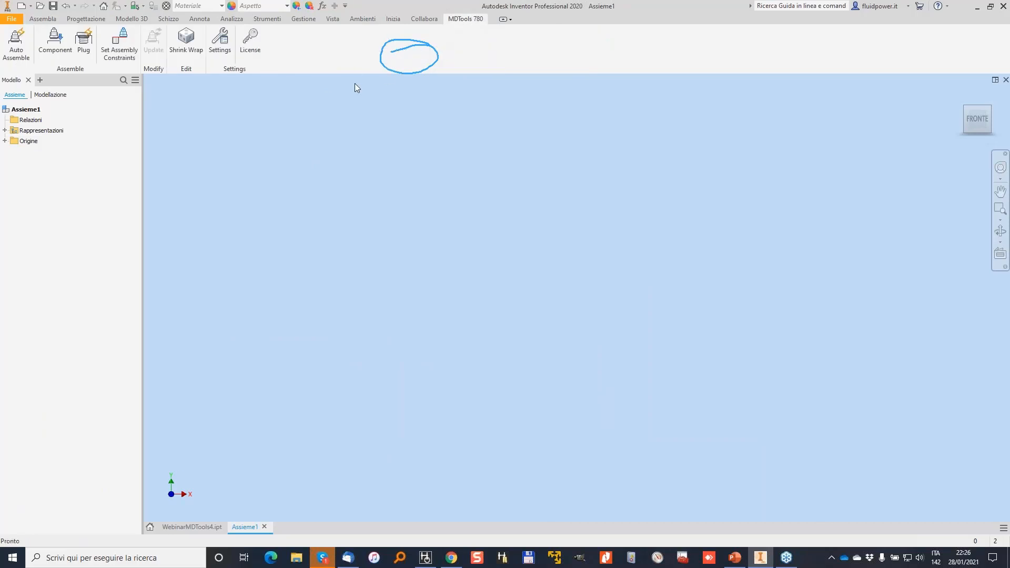
{"action": "double_click", "coordinate": [471, 257]}
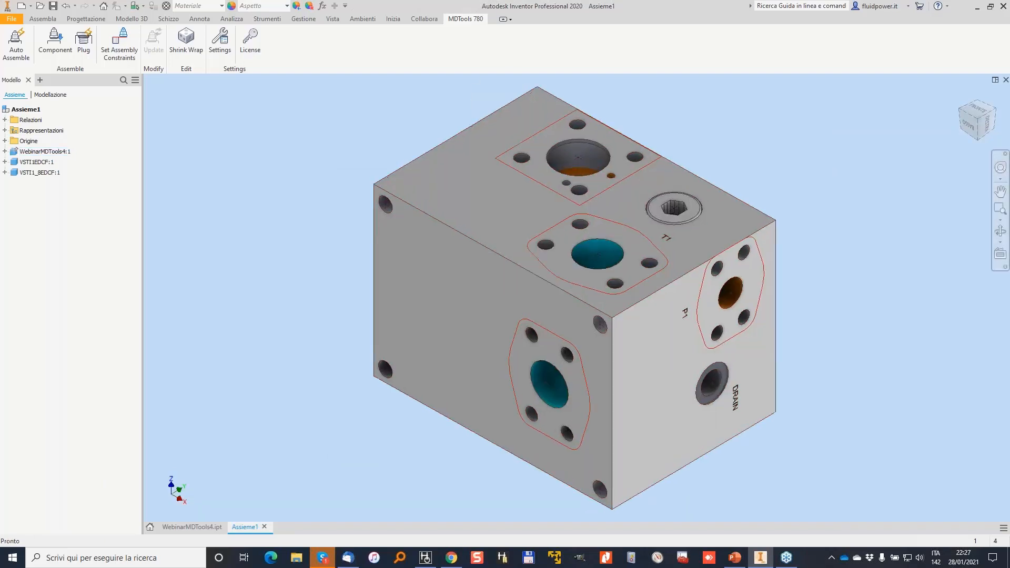
Start assembling a cavity component, search the CAD model library for lc and add LC 25.ipt to the selected models.
{"action": "middle_click_drag", "start_coordinate": [574, 294], "coordinate": [641, 206], "text": "shift"}
{"action": "left_click", "coordinate": [546, 198]}
{"action": "middle_click_drag", "start_coordinate": [805, 157], "coordinate": [660, 137], "text": "shift"}
{"action": "left_click", "coordinate": [810, 167]}
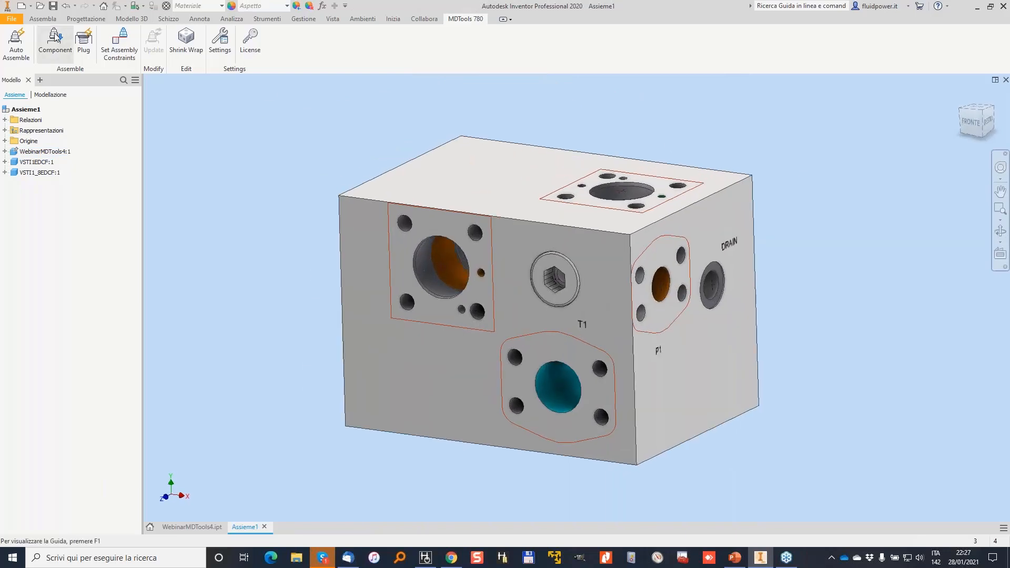
{"action": "left_click", "coordinate": [56, 44]}
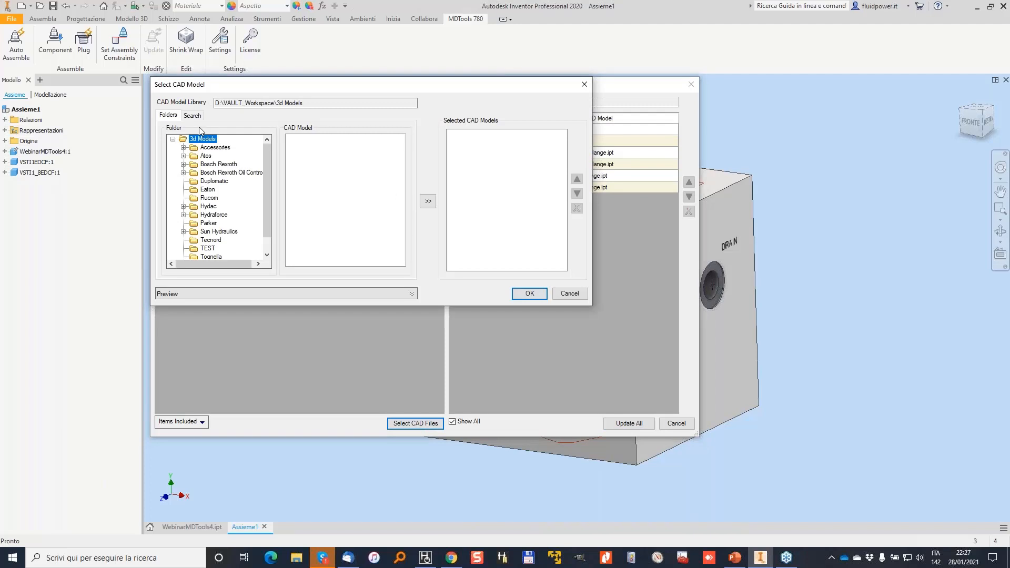
{"action": "left_click", "coordinate": [192, 116]}
{"action": "left_click", "coordinate": [259, 137]}
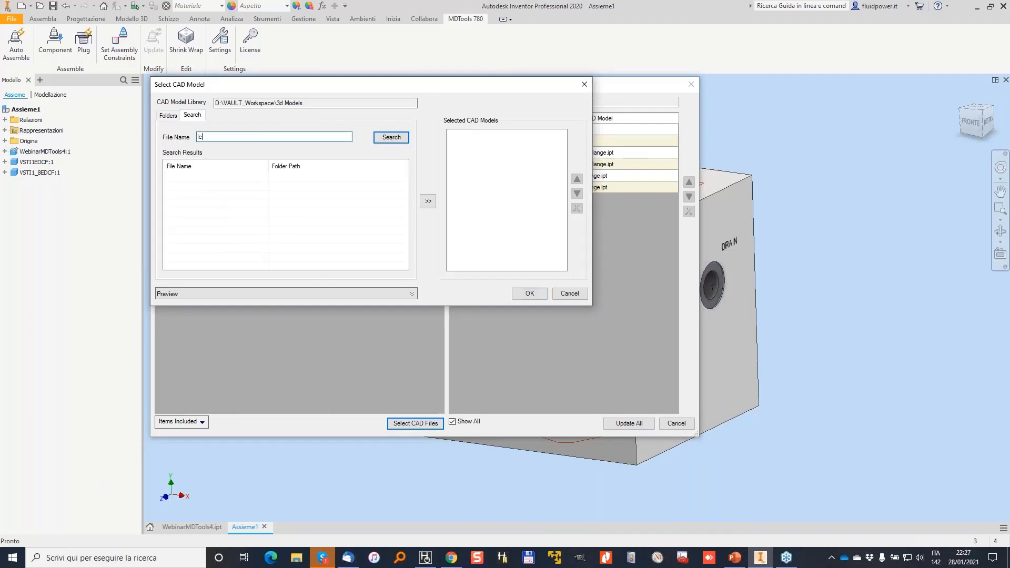
{"action": "left_click", "coordinate": [391, 138]}
{"action": "left_click", "coordinate": [178, 177]}
{"action": "left_click", "coordinate": [427, 201]}
Search the CAD model library for lfa and choose LFA 25 D-7X.ipt as the cover for the same cavity.
{"action": "double_click", "coordinate": [201, 137]}
{"action": "type", "text": "lfa"}
{"action": "left_click", "coordinate": [391, 137]}
{"action": "scroll", "coordinate": [224, 226], "scroll_direction": "down", "scroll_amount": 1}
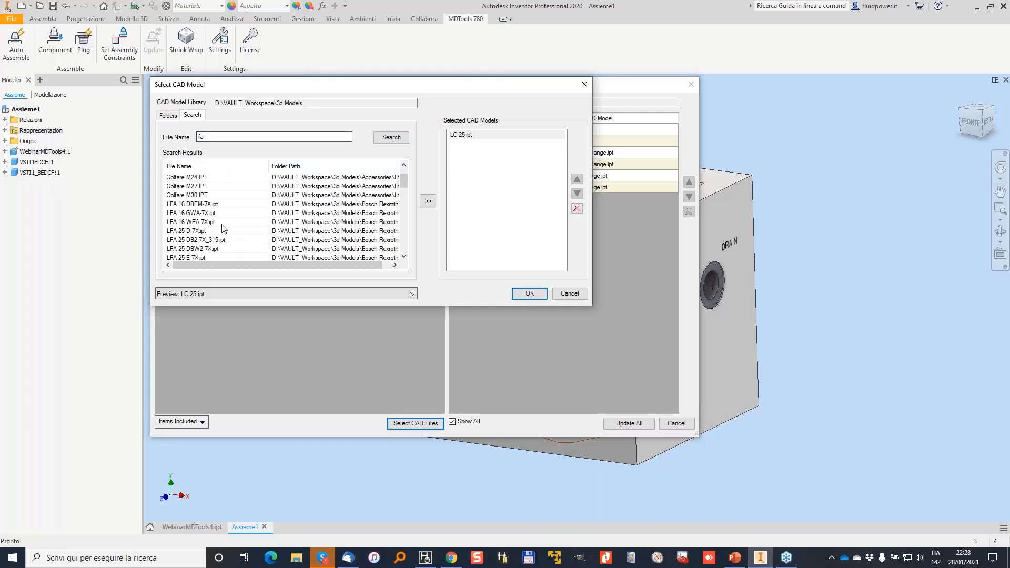
{"action": "left_click", "coordinate": [181, 231]}
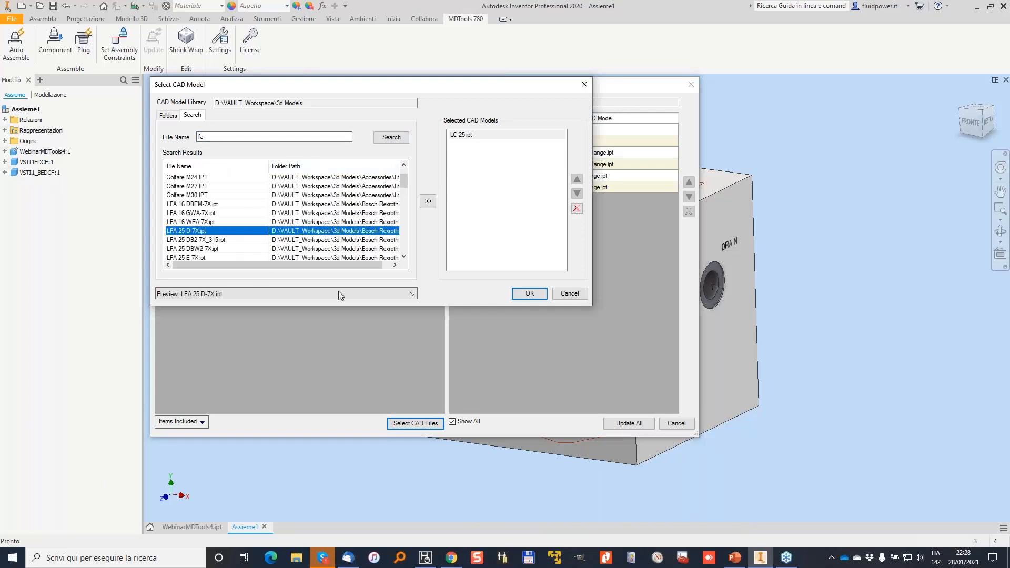
{"action": "left_click", "coordinate": [411, 293]}
Add LFA 25 D-7X.ipt to the NG25_1 models, and search the library for lfa to choose and preview LFA 25 DBW2-7X.ipt for NG25_2.
{"action": "left_click", "coordinate": [428, 201]}
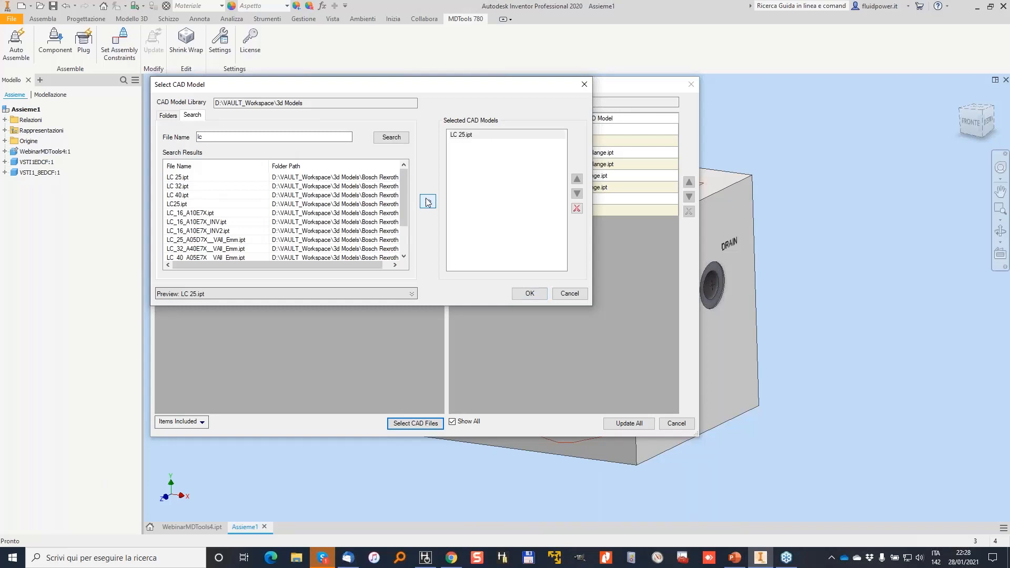
{"action": "double_click", "coordinate": [221, 138]}
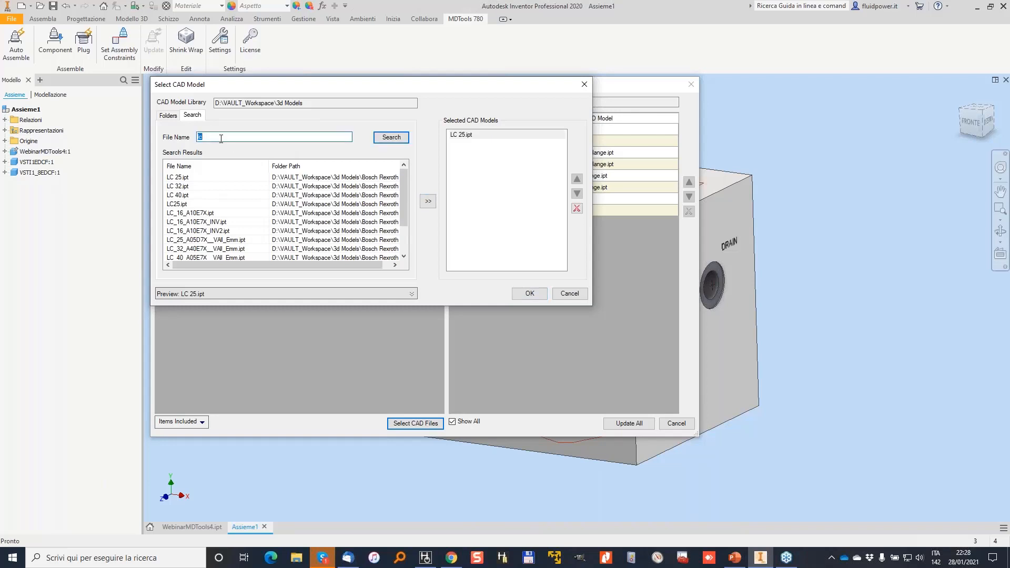
{"action": "type", "text": "lfa"}
{"action": "left_click", "coordinate": [397, 140]}
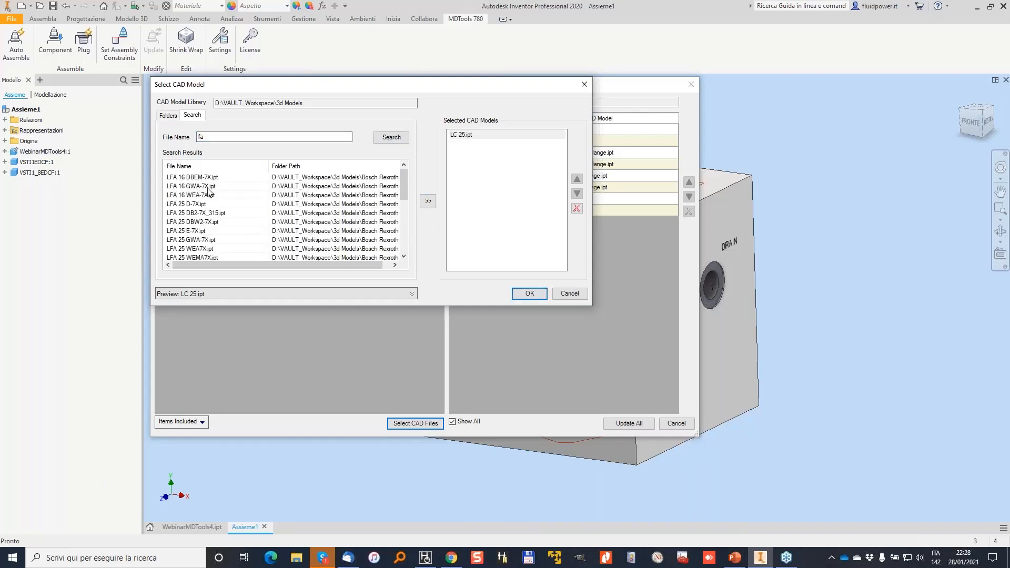
{"action": "left_click", "coordinate": [185, 222]}
{"action": "left_click", "coordinate": [411, 294]}
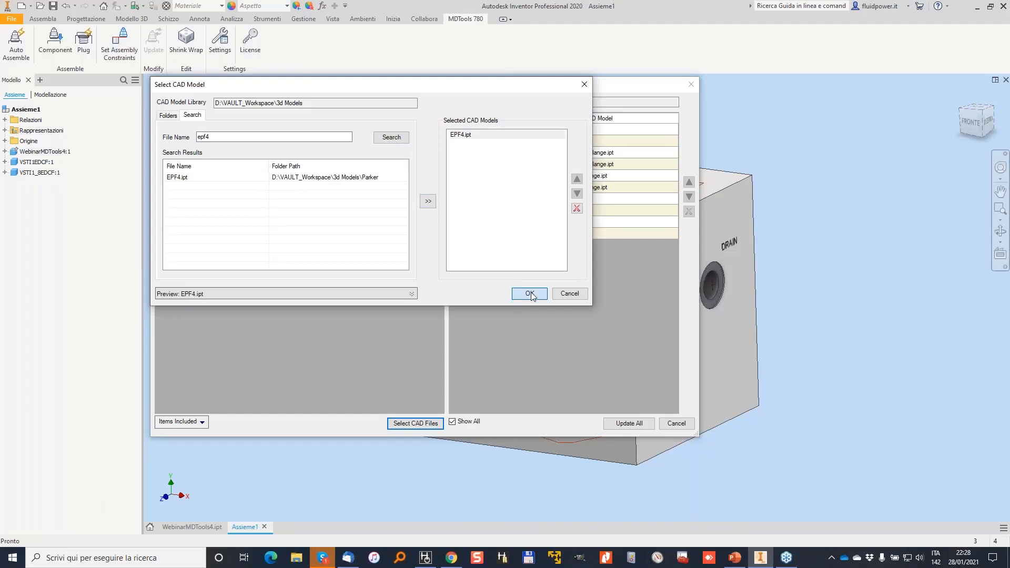
Accept EPF4.ipt as the FILTER component and browse the Accessories library to the BSP fittings folder for the DRAIN port.
{"action": "left_click", "coordinate": [530, 294]}
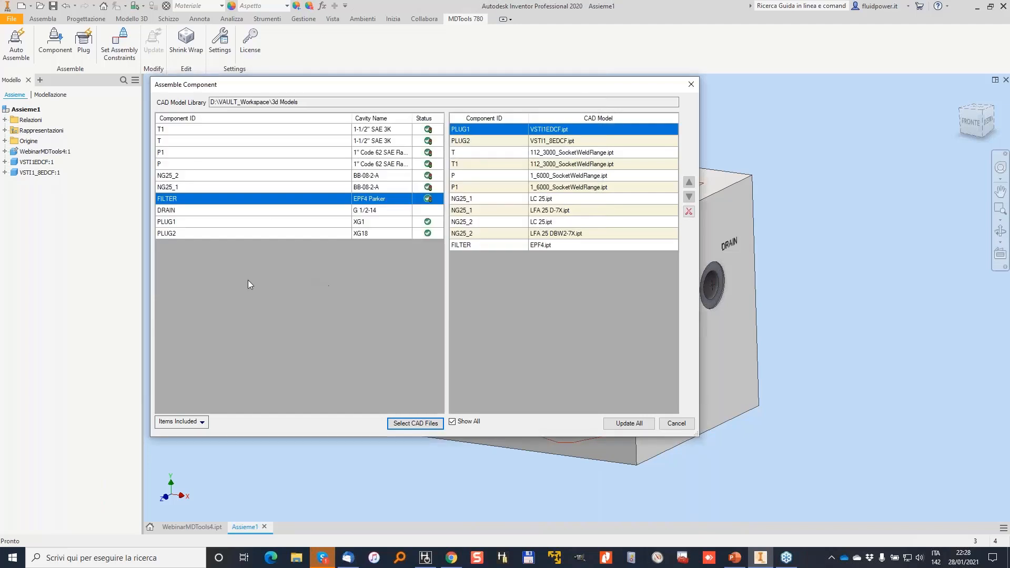
{"action": "left_click", "coordinate": [371, 210]}
{"action": "left_click", "coordinate": [416, 424]}
{"action": "left_click", "coordinate": [183, 148]}
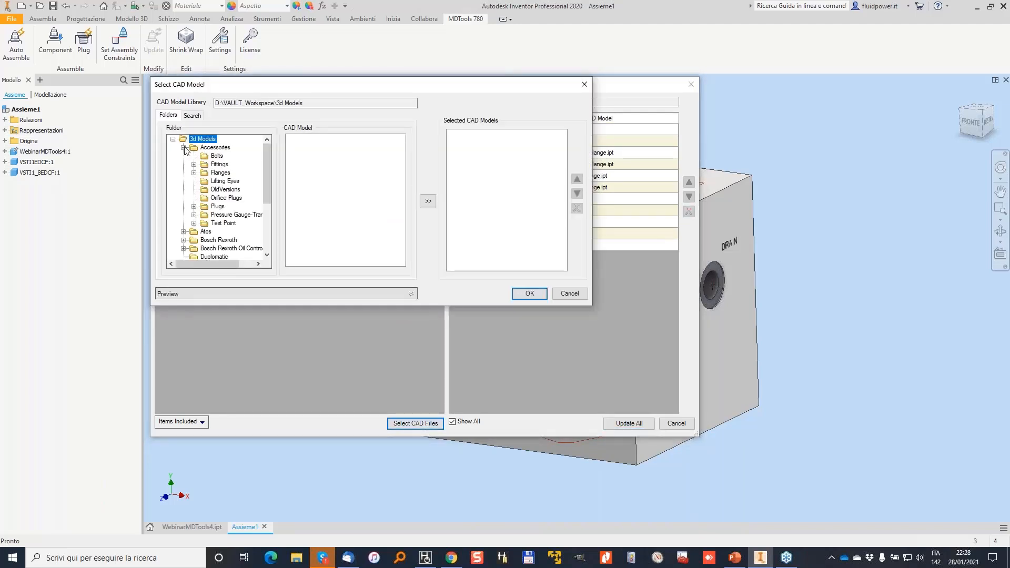
{"action": "left_click", "coordinate": [213, 148]}
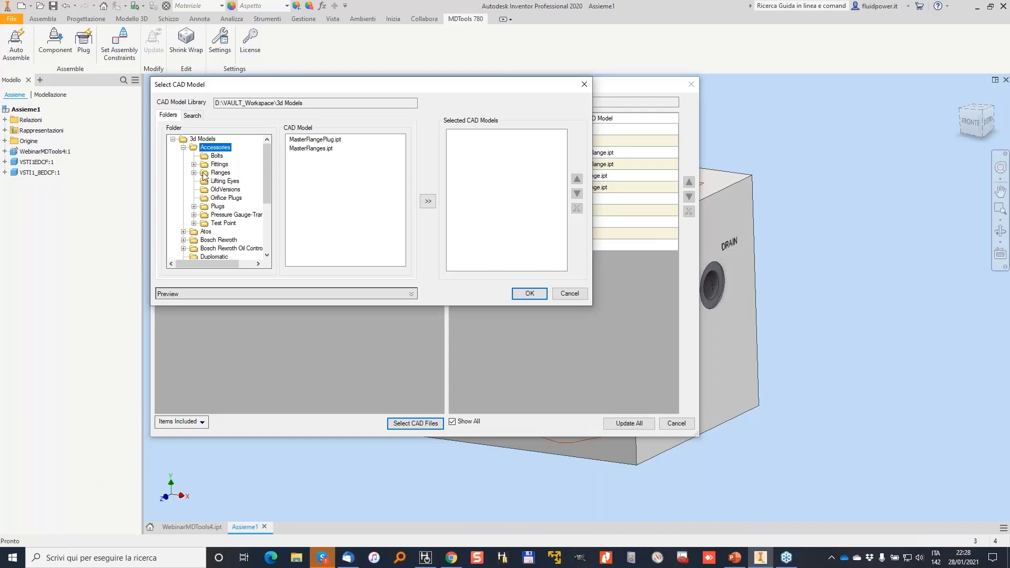
{"action": "double_click", "coordinate": [202, 164]}
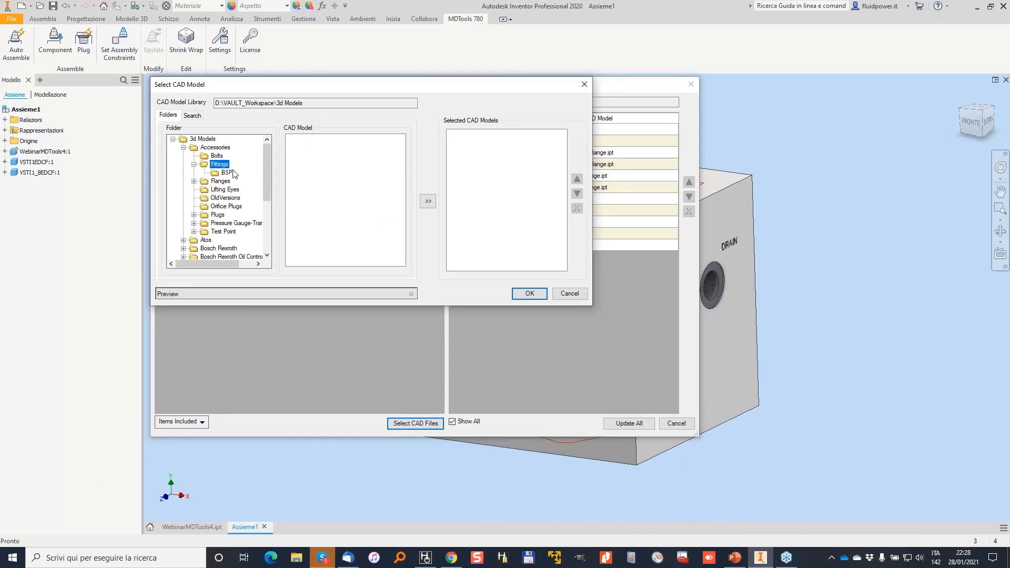
{"action": "left_click", "coordinate": [230, 174]}
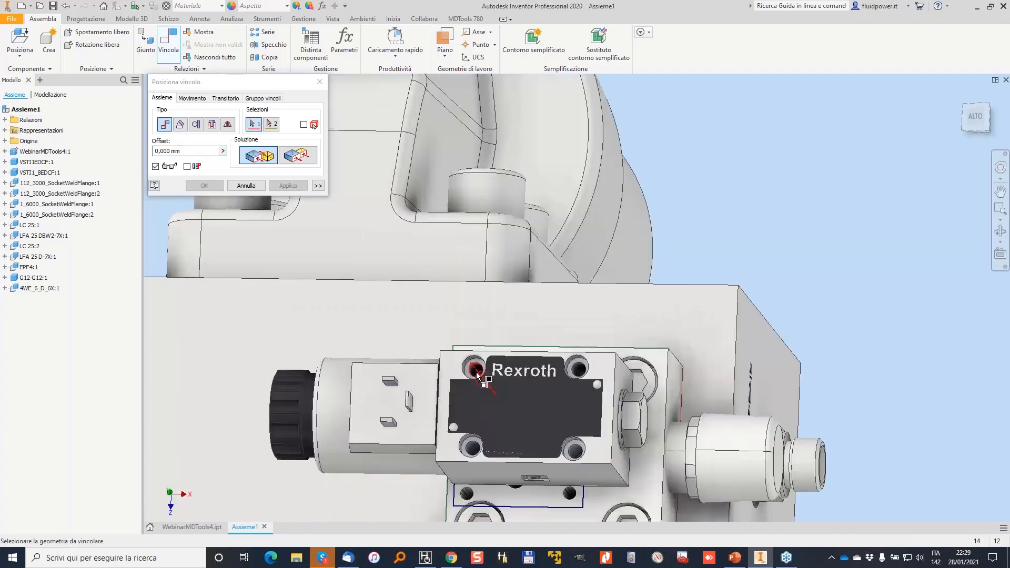
Mate two mounting holes of the Rexroth 4WE_6_D_6X valve to the matching holes of the cover beneath it, with 0 mm offset.
{"action": "left_click", "coordinate": [478, 373]}
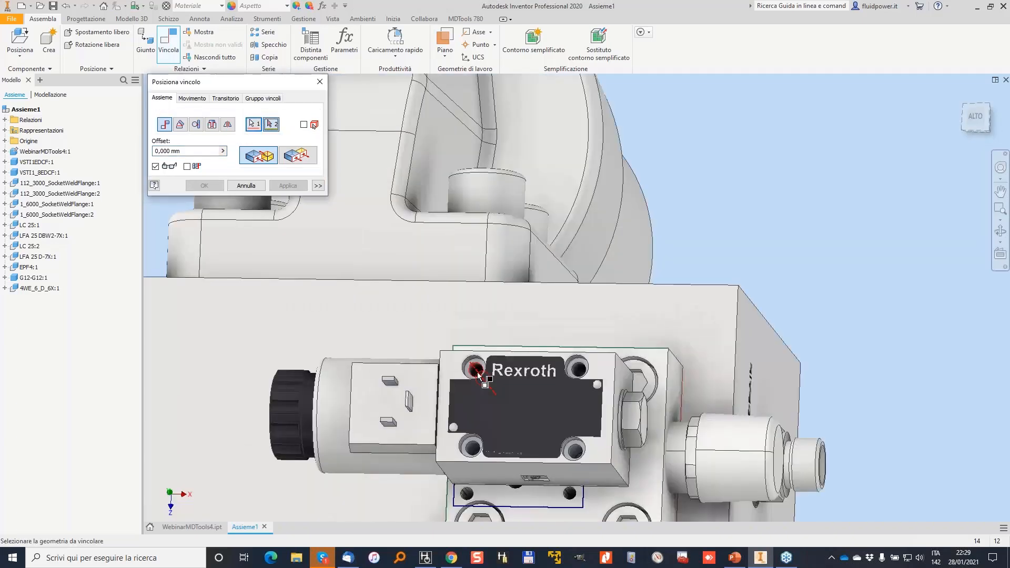
{"action": "left_click", "coordinate": [562, 467]}
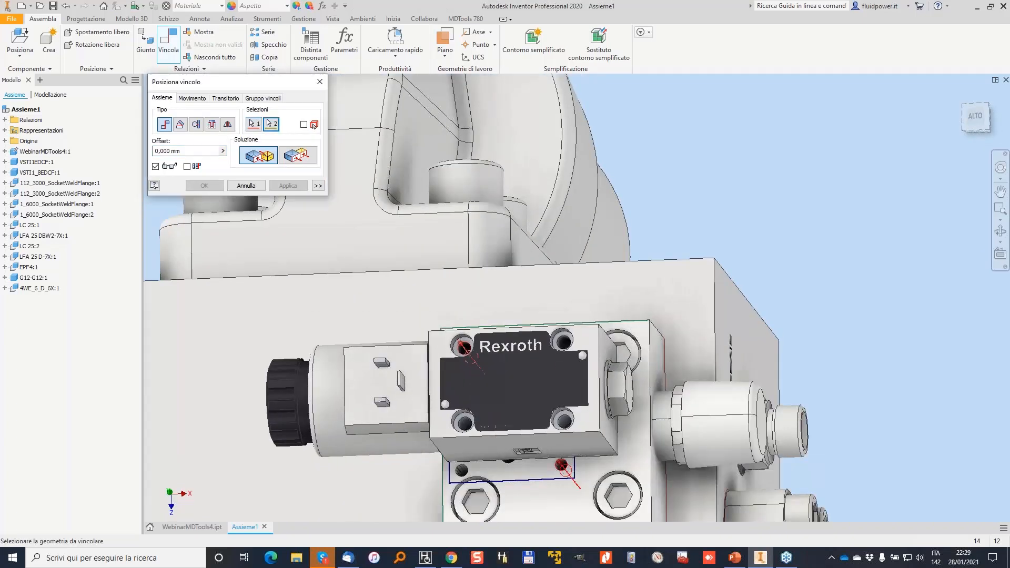
{"action": "left_click", "coordinate": [288, 186]}
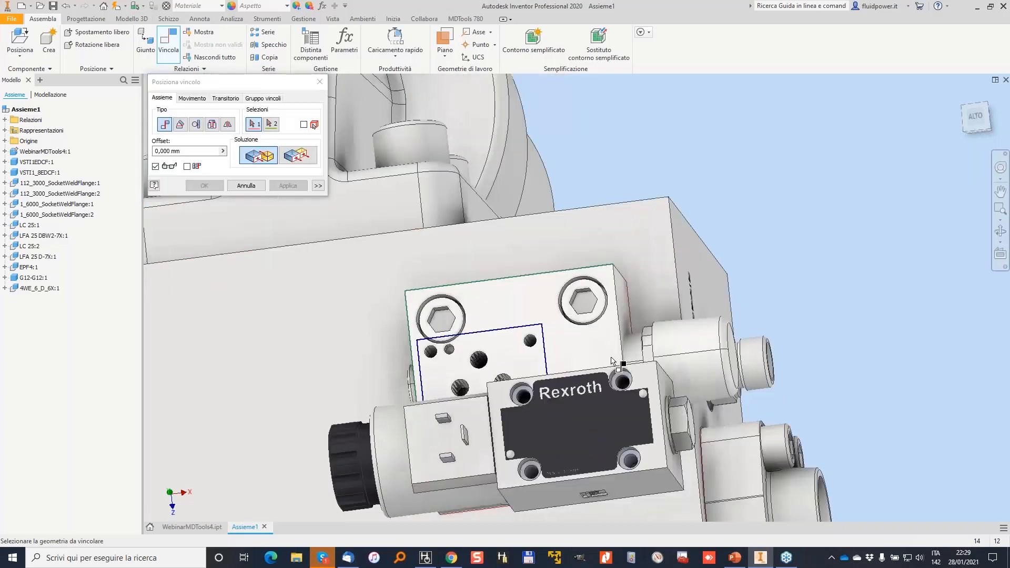
{"action": "left_click", "coordinate": [608, 403]}
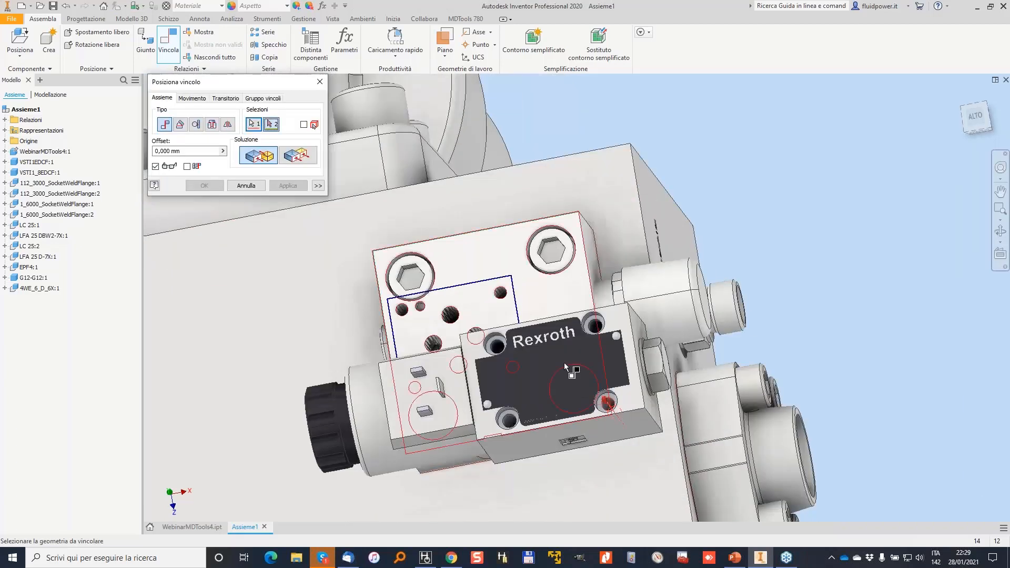
{"action": "left_click", "coordinate": [402, 310]}
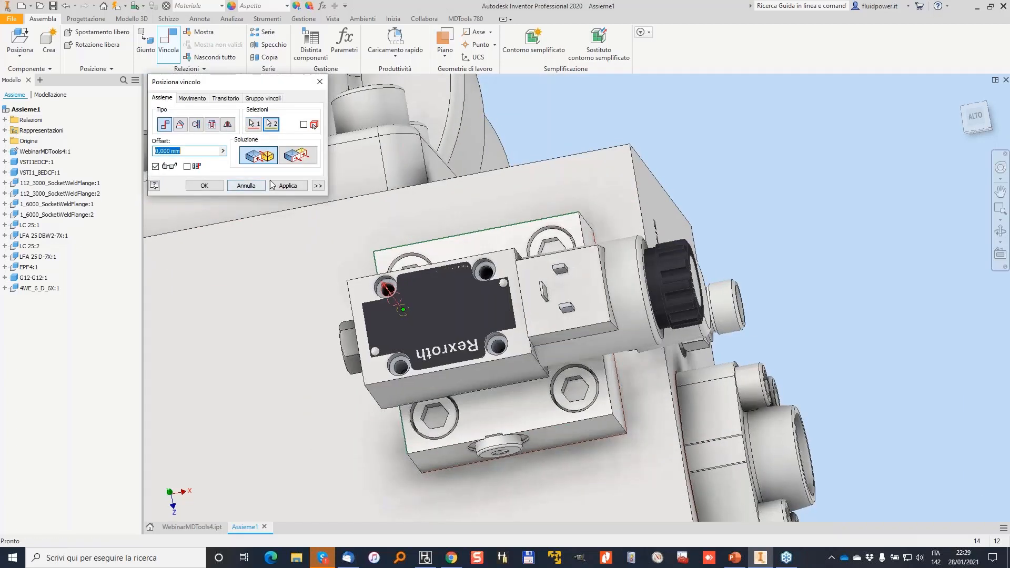
{"action": "key", "text": "Return"}
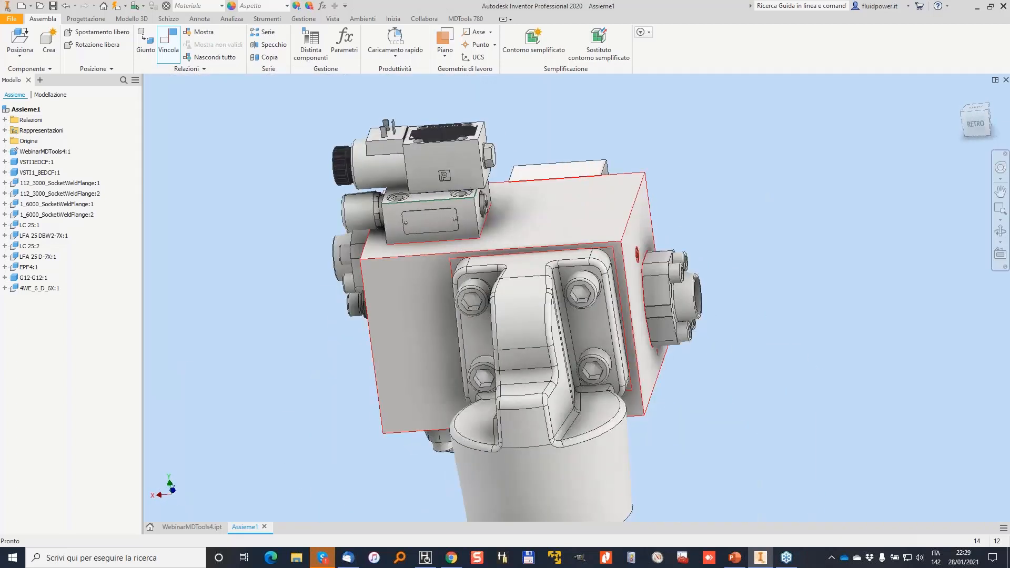
Save the assembly as AssemblyW4 and accept saving its dependent files.
{"action": "key", "text": "ctrl+s"}
{"action": "type", "text": "AssemblyW4"}
{"action": "key", "text": "Return"}
{"action": "left_click", "coordinate": [612, 323]}
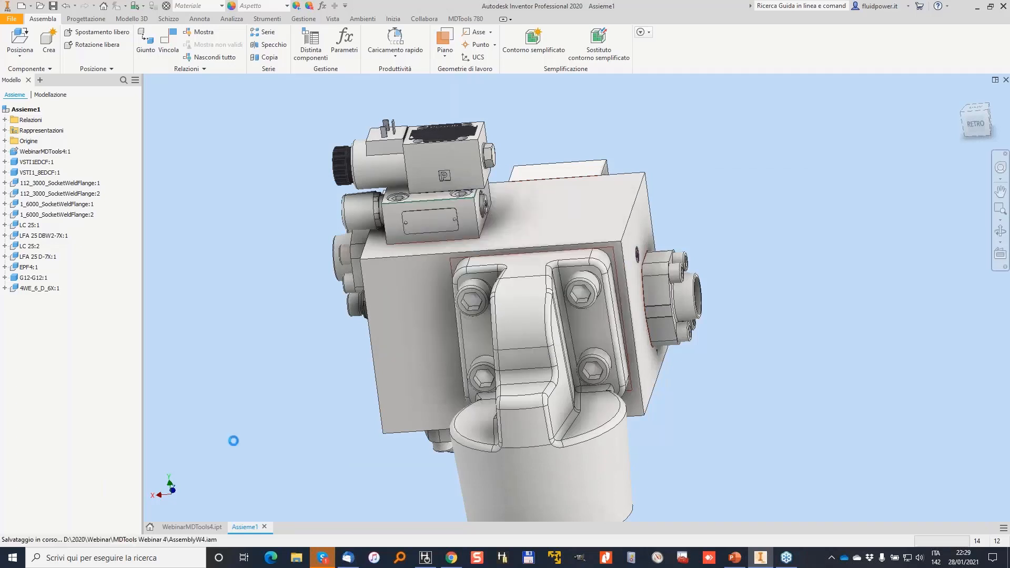
Switch to WebinarMDTools4.ipt and place a G 1/4-19 port with component ID MP on the block's top face.
{"action": "left_click", "coordinate": [200, 527]}
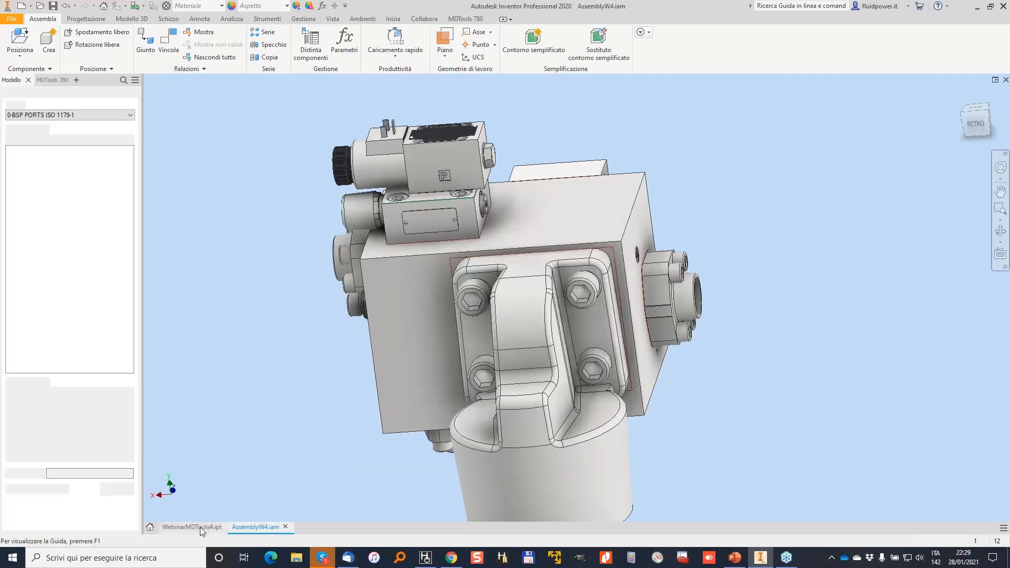
{"action": "middle_click_drag", "start_coordinate": [318, 266], "coordinate": [458, 257], "text": "shift"}
{"action": "left_click", "coordinate": [26, 178]}
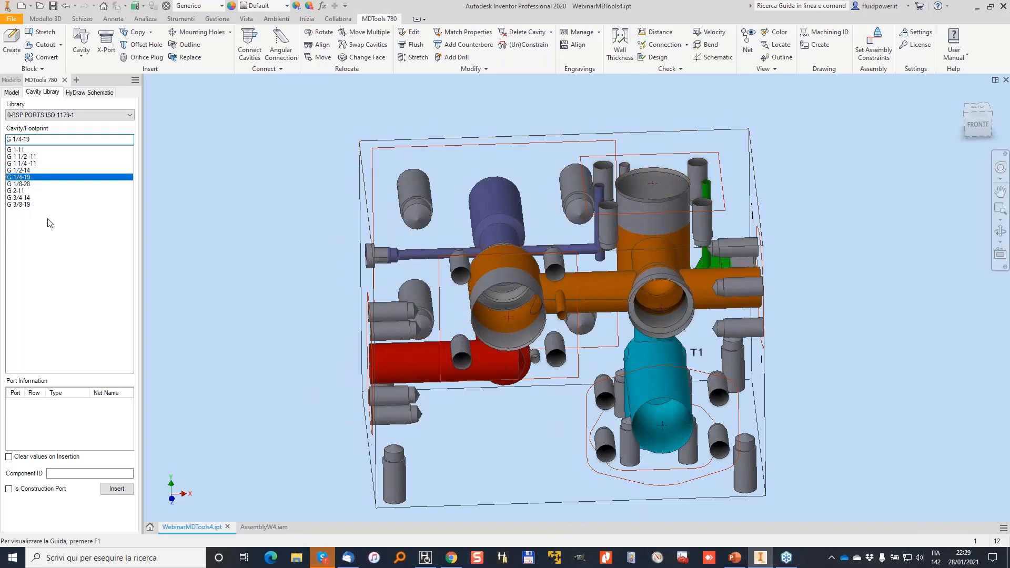
{"action": "left_click", "coordinate": [76, 475]}
{"action": "type", "text": "MP"}
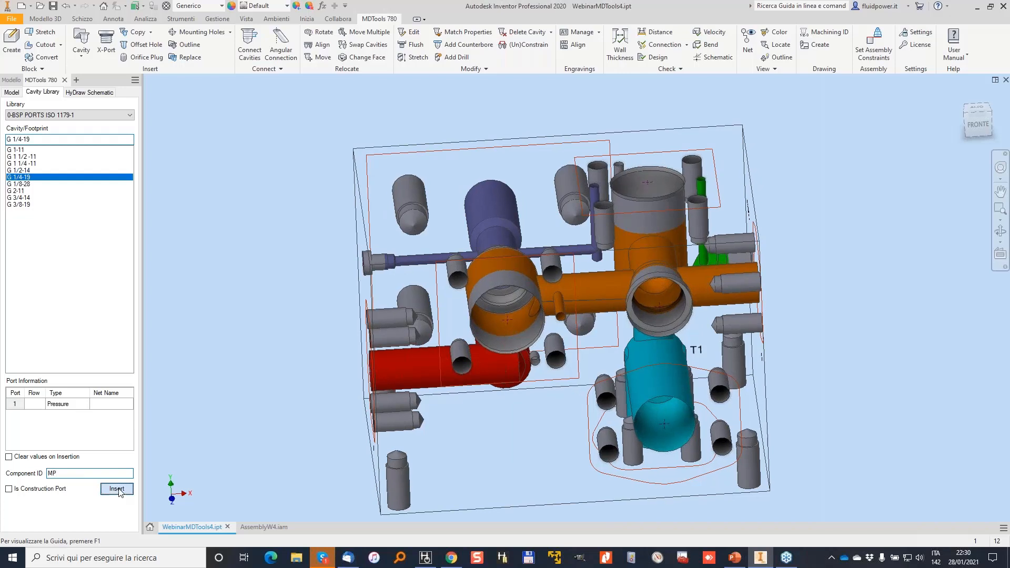
{"action": "left_click", "coordinate": [116, 489]}
{"action": "mouse_move", "coordinate": [458, 416]}
{"action": "middle_mouse_down", "text": "shift"}
{"action": "mouse_move", "coordinate": [456, 369]}
{"action": "mouse_move", "coordinate": [449, 387]}
{"action": "mouse_move", "coordinate": [427, 341]}
{"action": "mouse_move", "coordinate": [435, 310]}
{"action": "middle_mouse_up", "text": "shift"}
{"action": "left_click", "coordinate": [435, 310]}
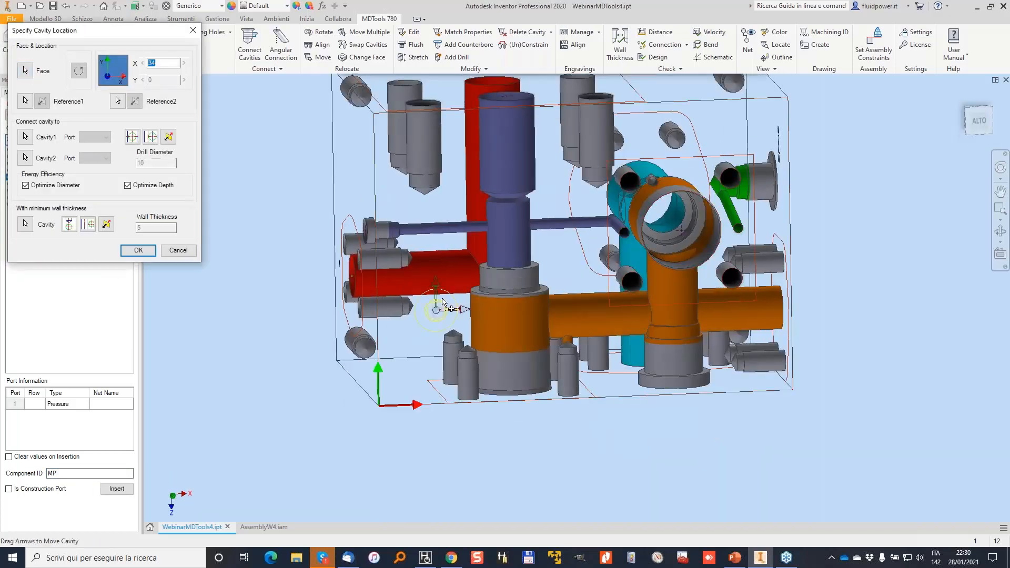
Connect the MP port to the red pressure passage with a 6 mm drill and shift it so that it sits over that passage.
{"action": "left_click", "coordinate": [25, 137]}
{"action": "left_click", "coordinate": [415, 263]}
{"action": "middle_click_drag", "start_coordinate": [414, 264], "coordinate": [403, 241], "text": "shift"}
{"action": "left_click_drag", "start_coordinate": [159, 164], "coordinate": [108, 163]}
{"action": "type", "text": "6"}
{"action": "middle_click_drag", "start_coordinate": [265, 199], "coordinate": [270, 207]}
{"action": "left_click_drag", "start_coordinate": [440, 315], "coordinate": [449, 306]}
{"action": "left_click", "coordinate": [145, 254]}
{"action": "left_click", "coordinate": [138, 250]}
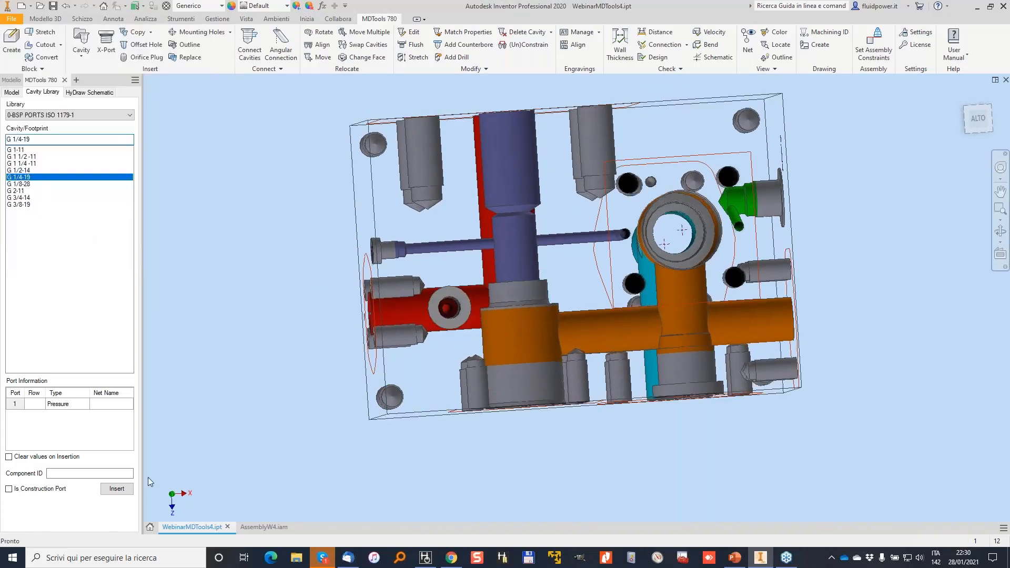
Insert a second G 1/4-19 port, MP1, on the top face, connected to port 2 of the orange cavity with a 6 mm drill.
{"action": "left_click", "coordinate": [87, 475]}
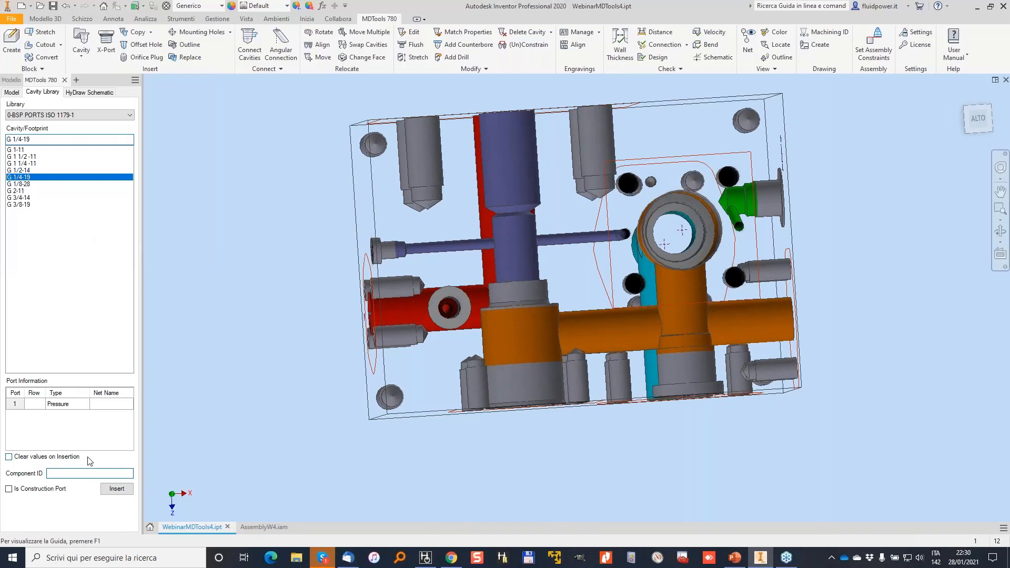
{"action": "type", "text": "ML"}
{"action": "left_click", "coordinate": [117, 488]}
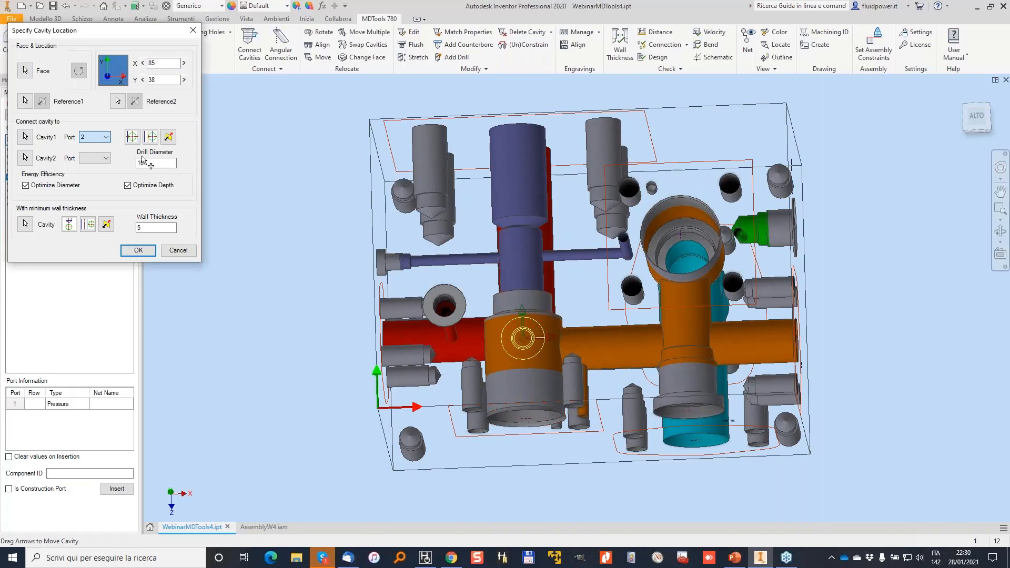
{"action": "type", "text": "6"}
{"action": "middle_click_drag", "start_coordinate": [526, 348], "coordinate": [550, 253], "text": "shift"}
{"action": "key", "text": "Return"}
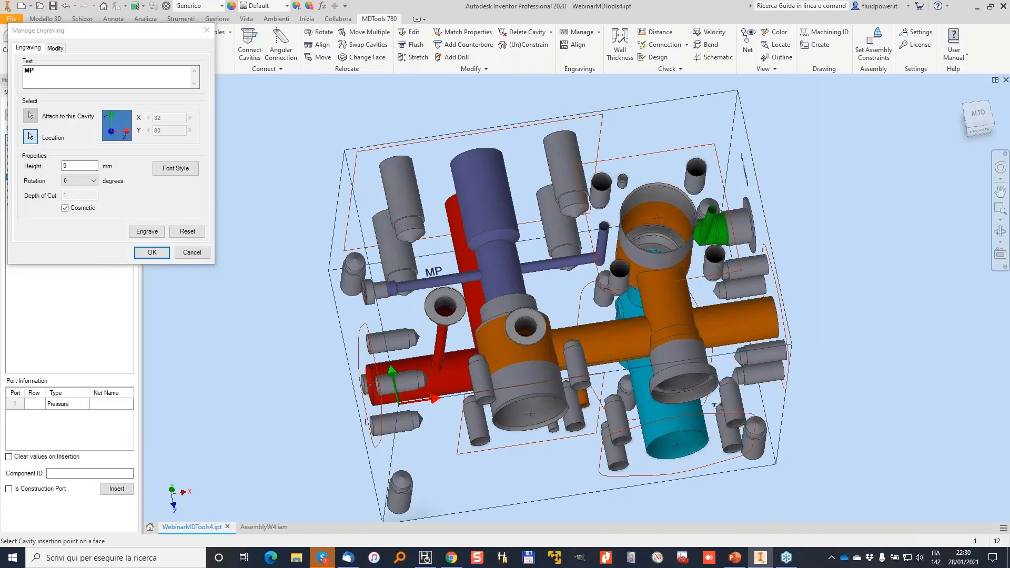
Engrave the cosmetic text MP, 5 mm high, near the MP port on the top face and start picking the cavity for the next label.
{"action": "left_click", "coordinate": [147, 231]}
{"action": "left_click", "coordinate": [31, 116]}
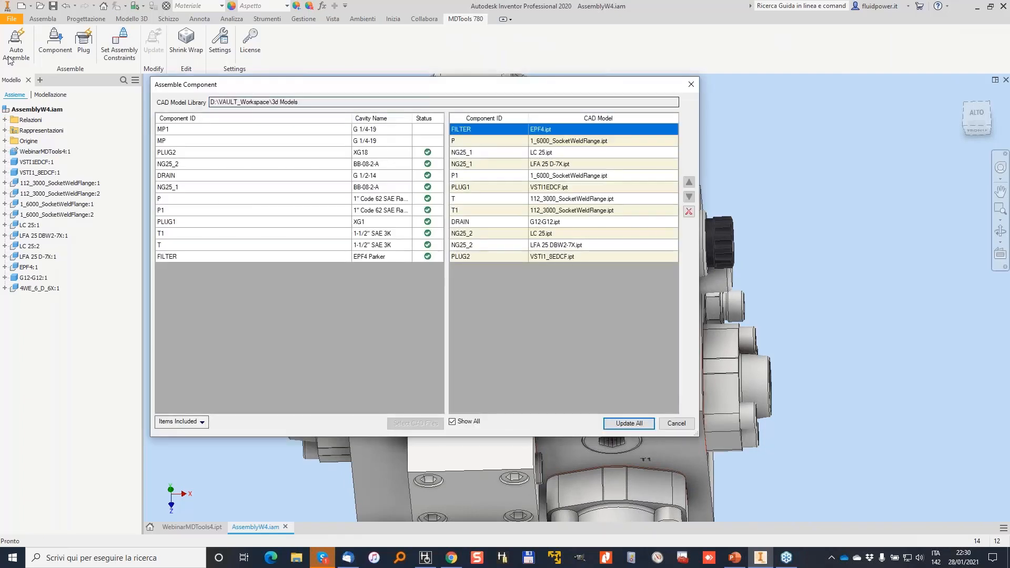
Assign MINIMESS M_16x2_EMA3_1_4.ipt from the Accessories Test Point folder to ports MP and MP1 in AssemblyW4, and update all components.
{"action": "left_click", "coordinate": [389, 130]}
{"action": "left_click", "coordinate": [396, 141], "text": "shift"}
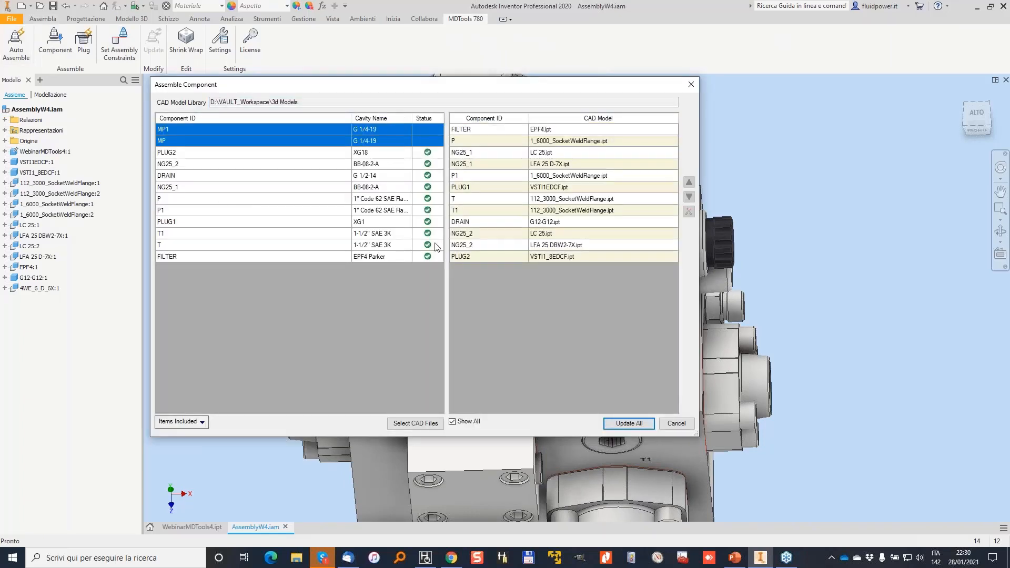
{"action": "left_click", "coordinate": [407, 425]}
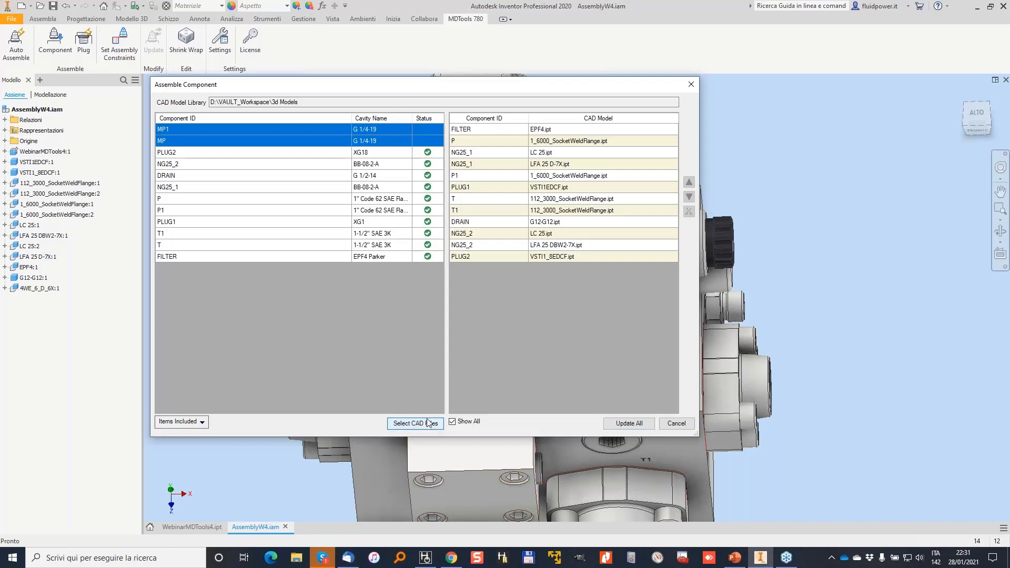
{"action": "double_click", "coordinate": [225, 149]}
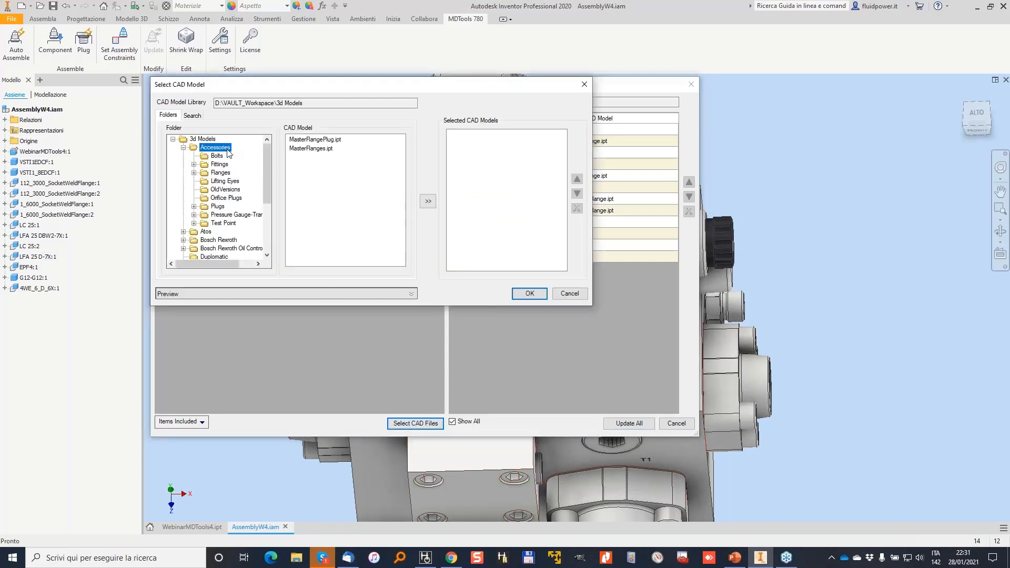
{"action": "left_click", "coordinate": [224, 224]}
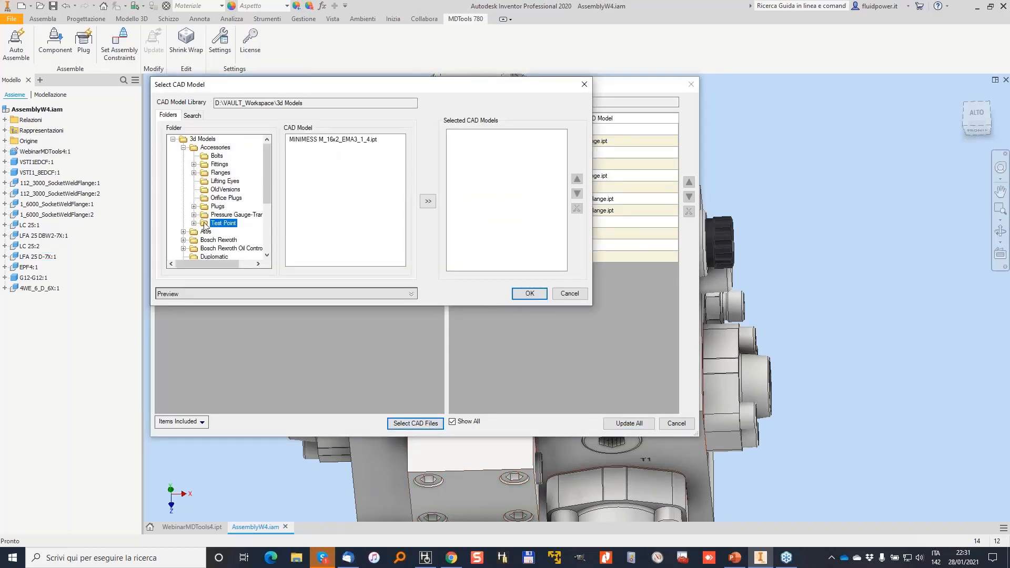
{"action": "left_click", "coordinate": [321, 141]}
{"action": "left_click", "coordinate": [428, 201]}
{"action": "left_click", "coordinate": [530, 294]}
{"action": "left_click", "coordinate": [629, 423]}
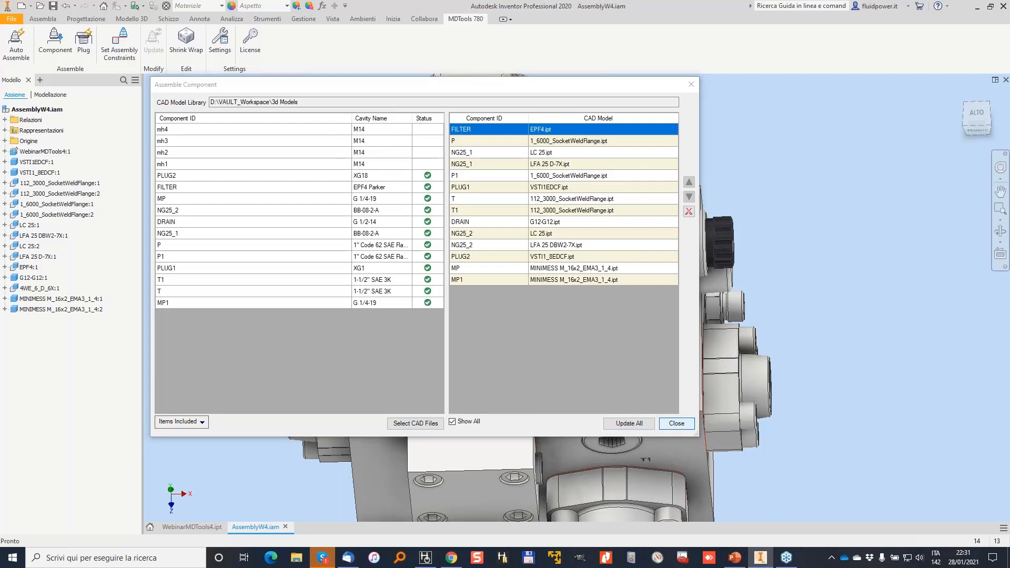
{"action": "left_click", "coordinate": [677, 424]}
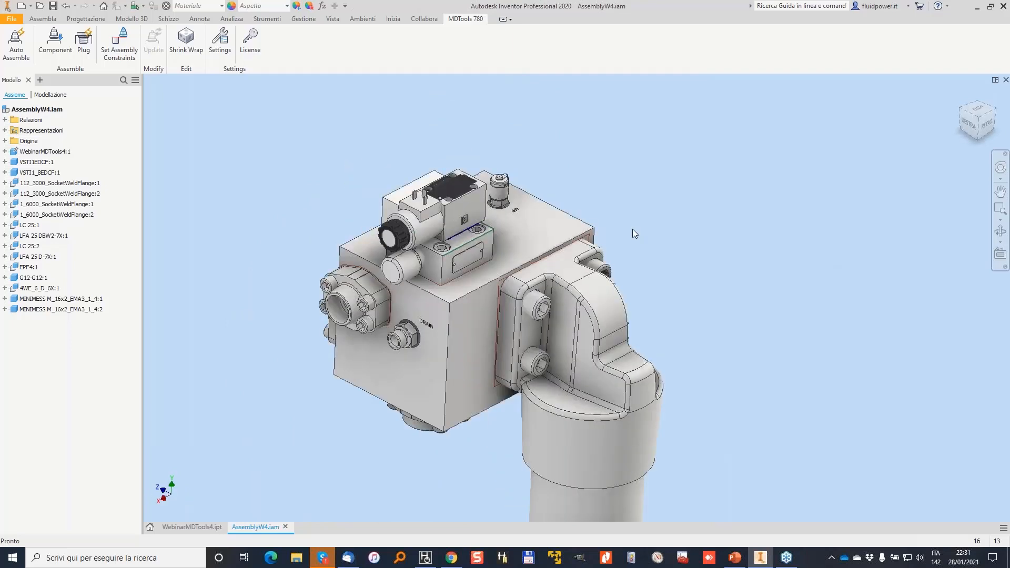
Save AssemblyW4 with its modified block, and export it as the STEP shrink-wrap AssemblyW4_Shrink-wrap with construction ports and envelope removed.
{"action": "key", "text": "ctrl+s"}
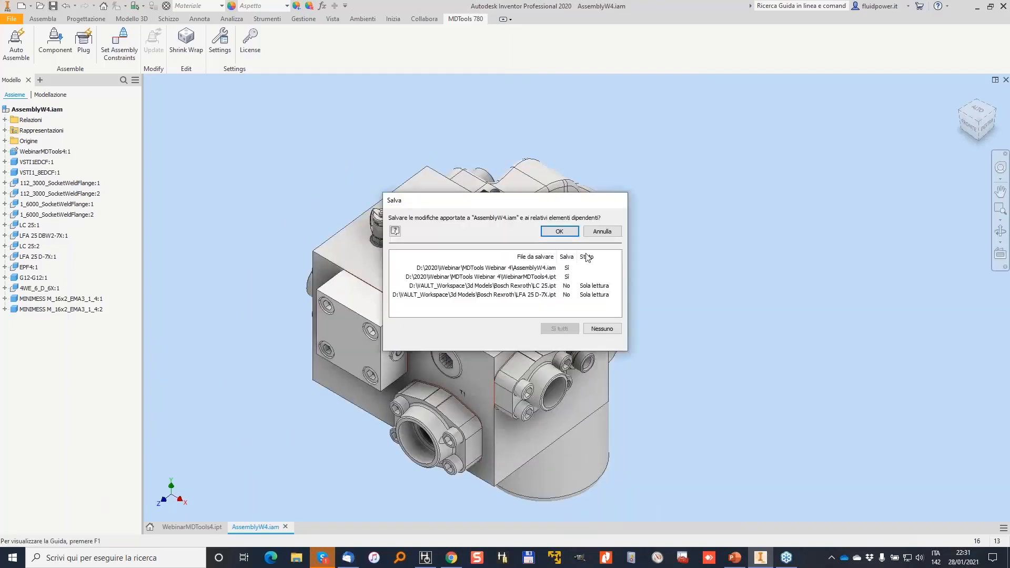
{"action": "left_click", "coordinate": [567, 228]}
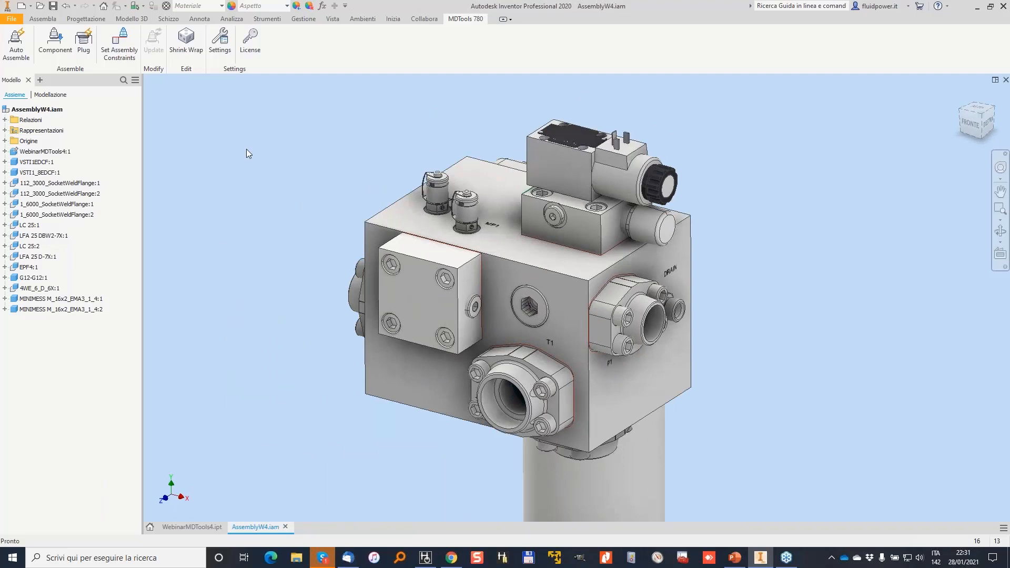
{"action": "left_click", "coordinate": [184, 39]}
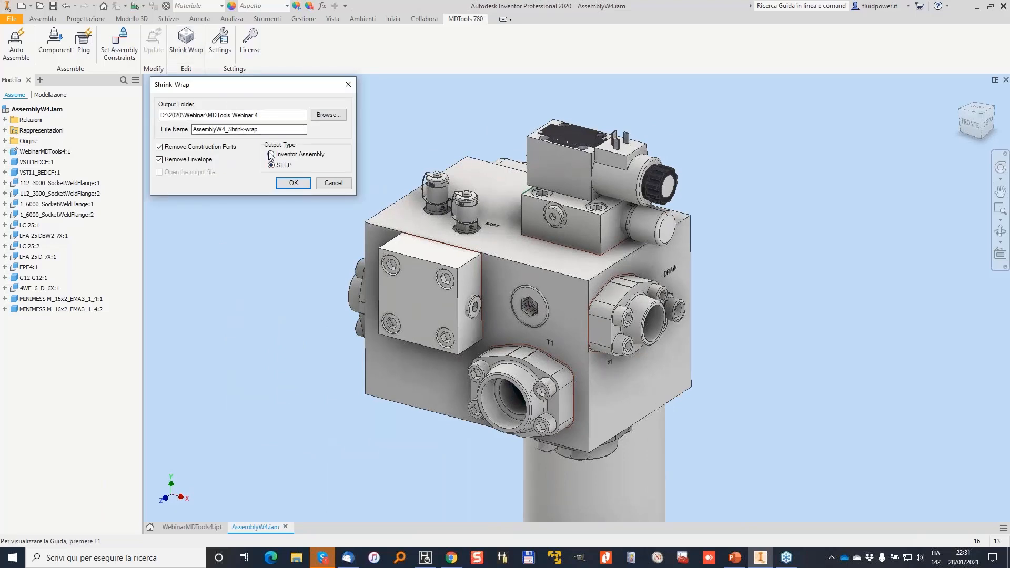
{"action": "left_click", "coordinate": [290, 183]}
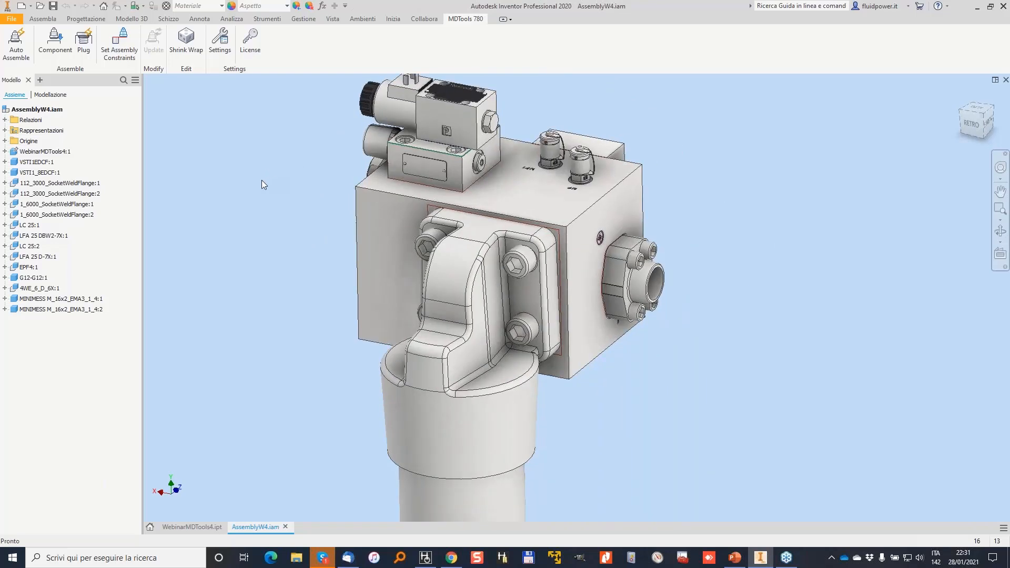
Generate machining IDs for the WebinarMDTools4.ipt block using the 101, 102, 201 scheme, with identical cavities grouped, sorted by diameter, upper case.
{"action": "left_click", "coordinate": [194, 528]}
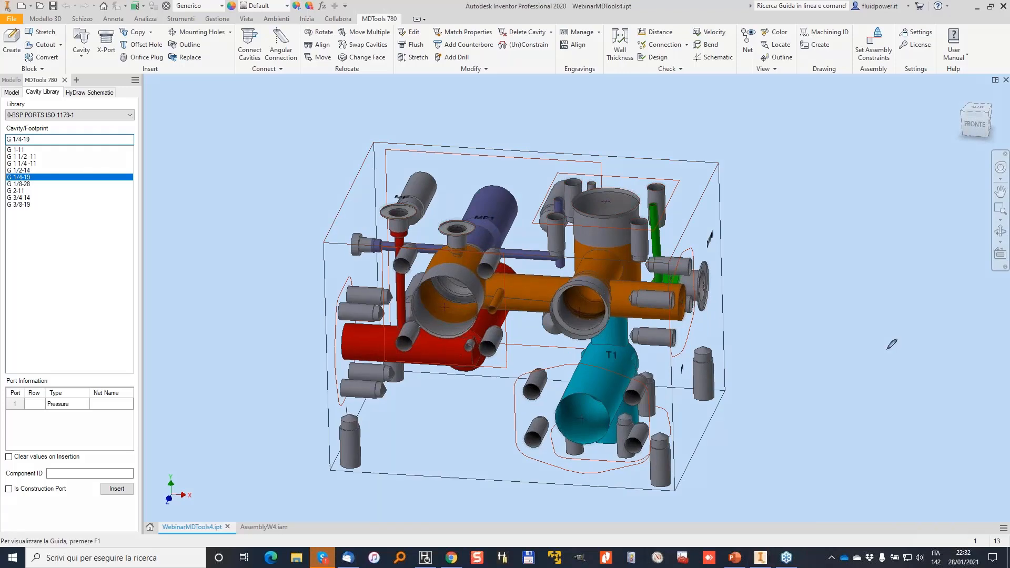
{"action": "left_click", "coordinate": [824, 32]}
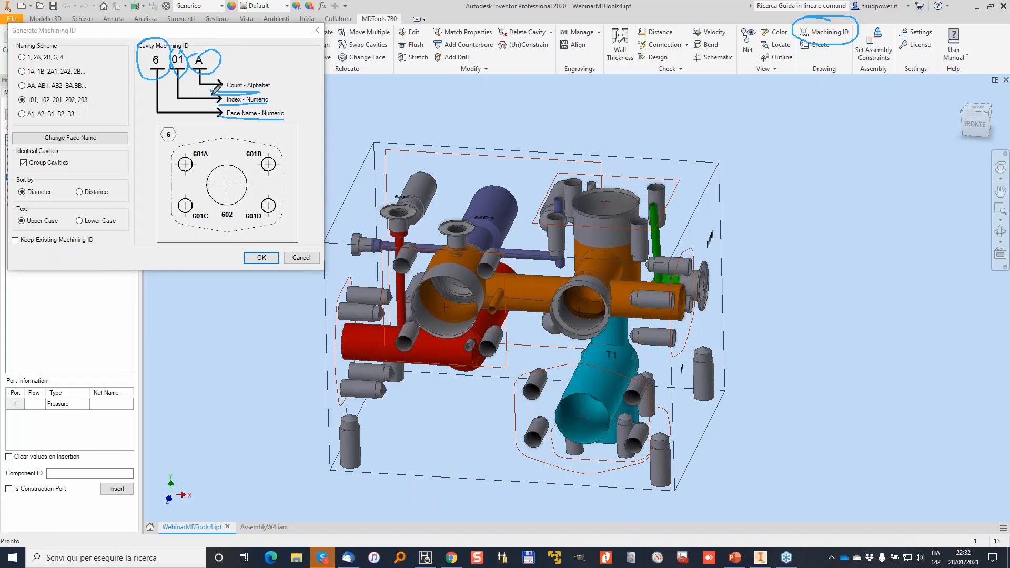
{"action": "left_click_drag", "start_coordinate": [212, 94], "coordinate": [263, 97]}
{"action": "mouse_move", "coordinate": [560, 211]}
{"action": "left_mouse_down"}
{"action": "mouse_move", "coordinate": [566, 221]}
{"action": "mouse_move", "coordinate": [548, 220]}
{"action": "left_mouse_up"}
{"action": "left_click_drag", "start_coordinate": [561, 178], "coordinate": [591, 185]}
{"action": "left_click_drag", "start_coordinate": [582, 179], "coordinate": [557, 190]}
{"action": "left_click_drag", "start_coordinate": [645, 180], "coordinate": [664, 198]}
{"action": "left_click_drag", "start_coordinate": [660, 179], "coordinate": [627, 195]}
{"action": "left_click_drag", "start_coordinate": [632, 215], "coordinate": [643, 225]}
{"action": "left_click_drag", "start_coordinate": [642, 223], "coordinate": [623, 229]}
{"action": "left_click", "coordinate": [250, 258]}
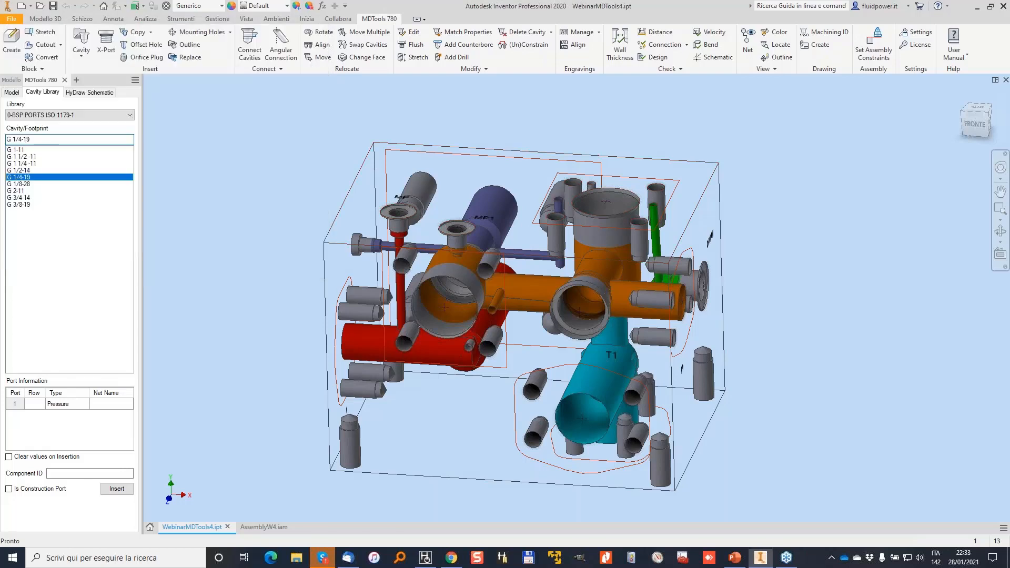
Create a new drawing from the Standard.dwg template and change its sheet to a larger format.
{"action": "scroll", "coordinate": [296, 204], "scroll_direction": "down", "scroll_amount": 3}
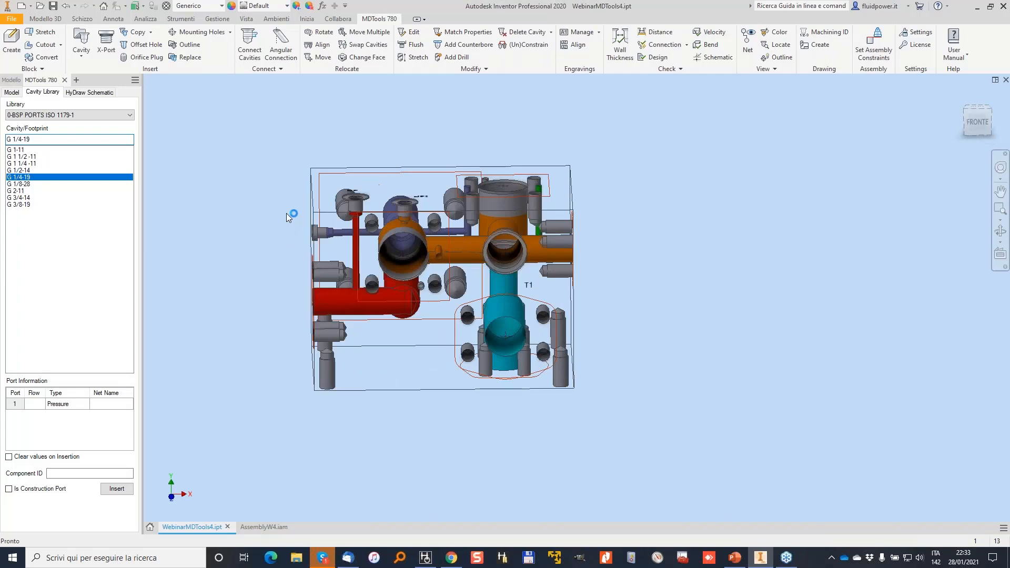
{"action": "left_click", "coordinate": [22, 6]}
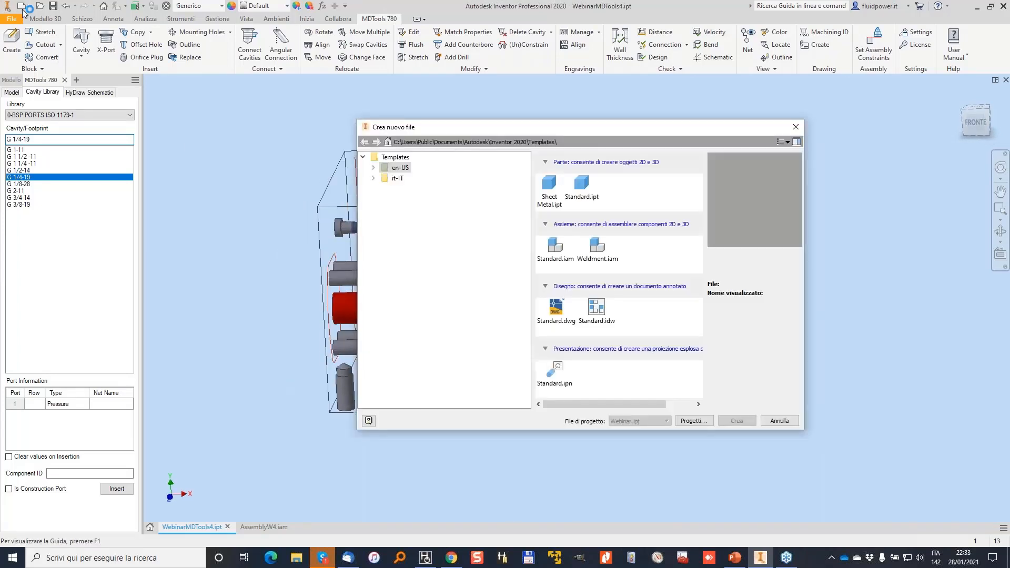
{"action": "double_click", "coordinate": [556, 307]}
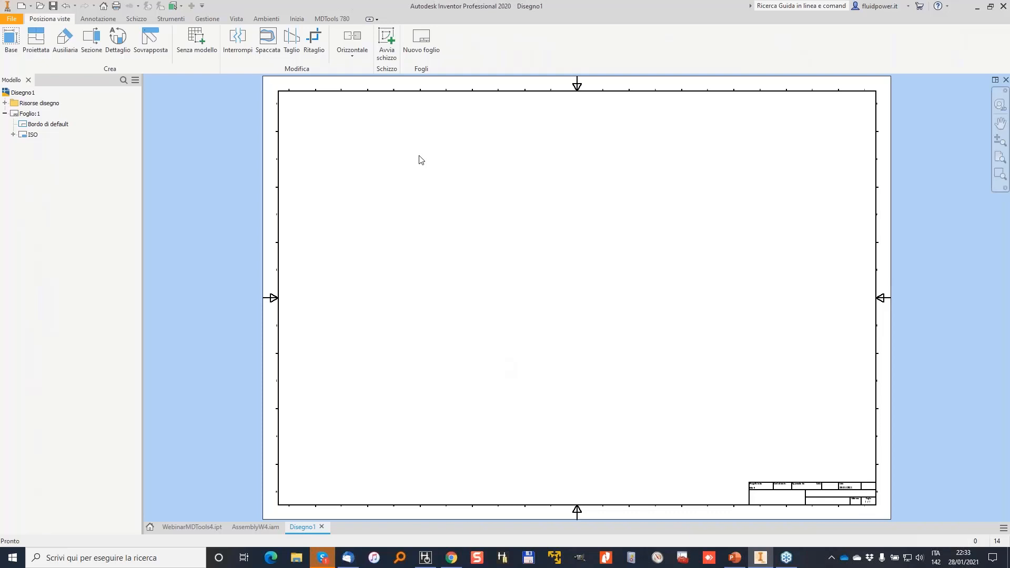
{"action": "left_click", "coordinate": [37, 113]}
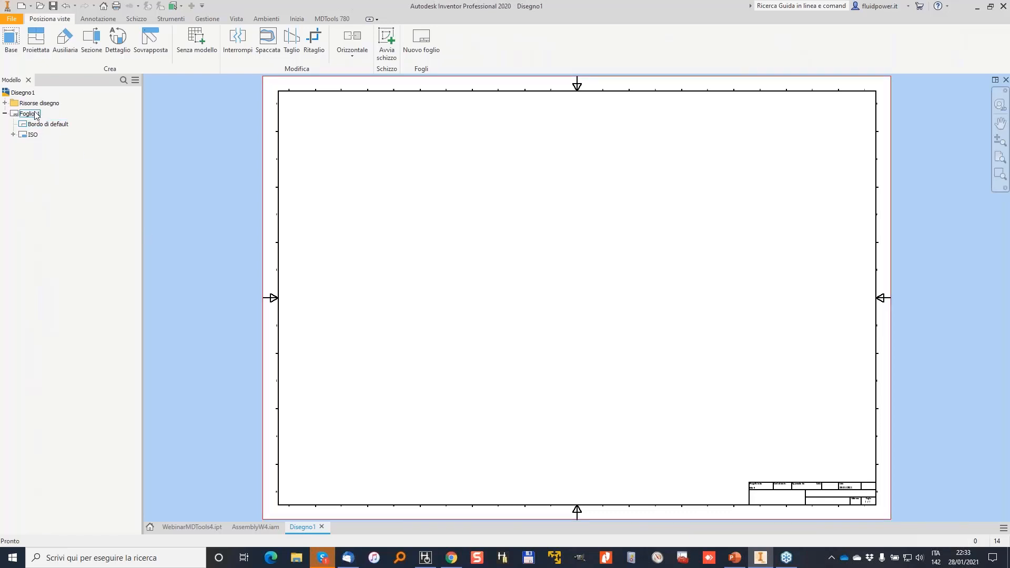
{"action": "right_click", "coordinate": [37, 114]}
{"action": "left_click", "coordinate": [88, 197]}
Create auto-positioned 1:1 views of WebinarMDTools4.ipt with Front as base view, in the layout with four views in the middle row.
{"action": "left_click", "coordinate": [331, 19]}
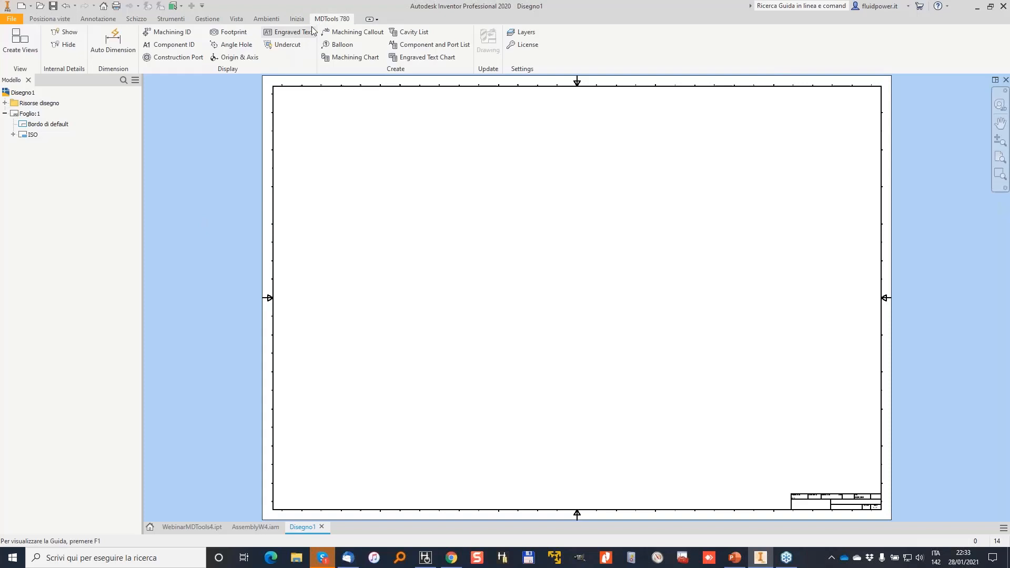
{"action": "left_click", "coordinate": [22, 45]}
{"action": "left_click", "coordinate": [286, 124]}
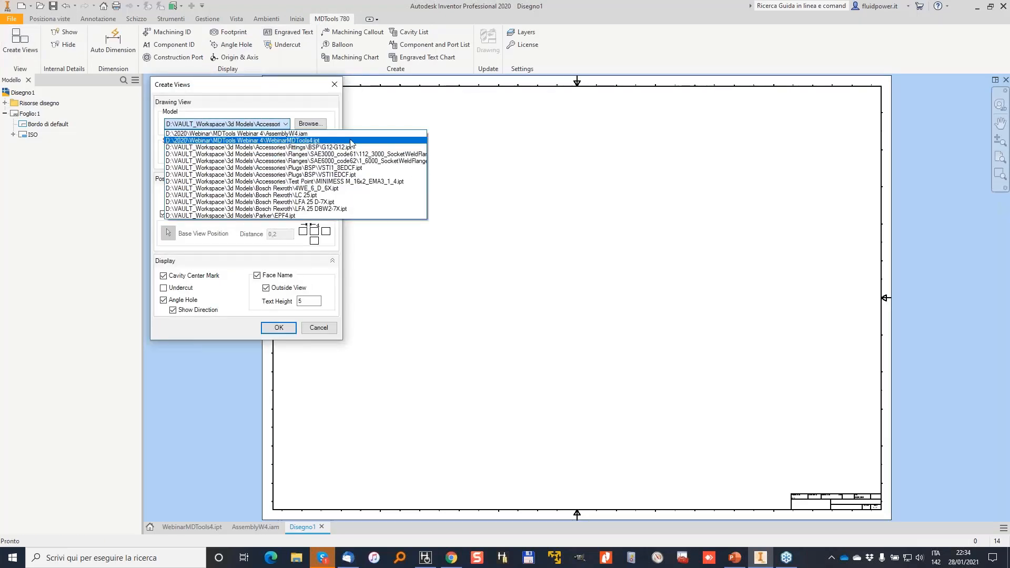
{"action": "left_click", "coordinate": [319, 141]}
{"action": "left_click", "coordinate": [295, 153]}
{"action": "left_click", "coordinate": [306, 153]}
{"action": "left_click", "coordinate": [315, 197]}
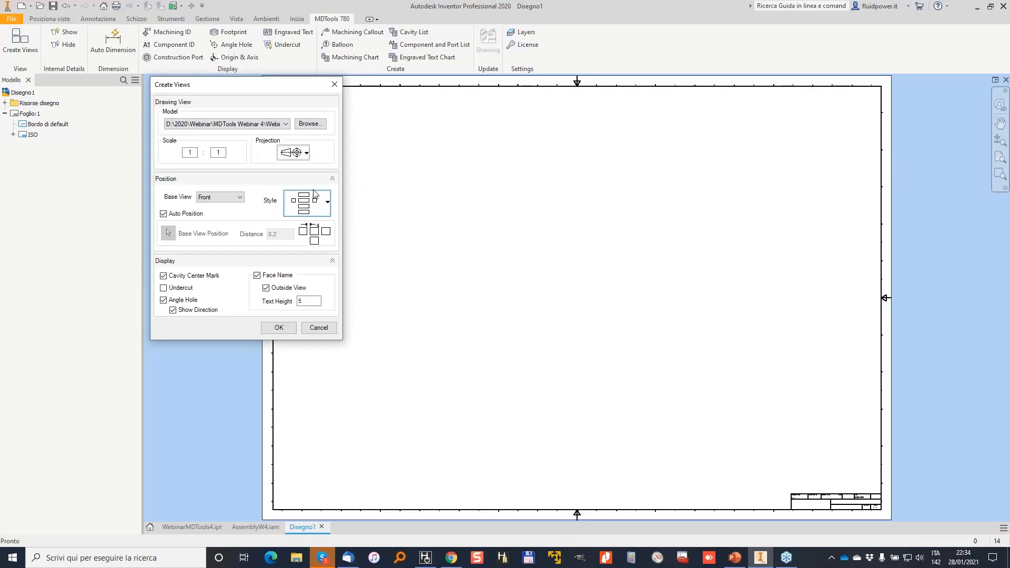
{"action": "left_click", "coordinate": [320, 202]}
{"action": "left_click", "coordinate": [305, 233]}
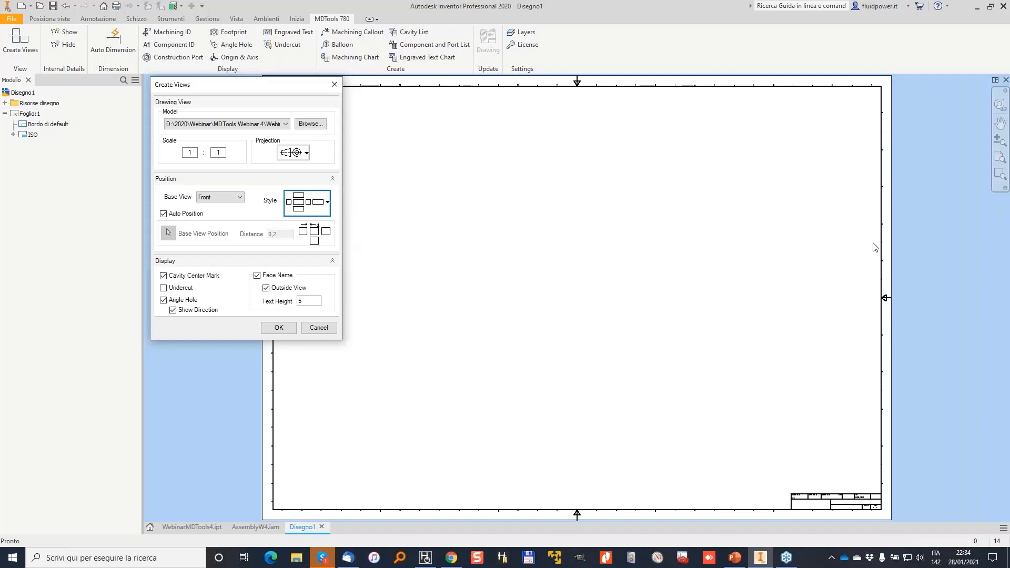
{"action": "left_click", "coordinate": [280, 329]}
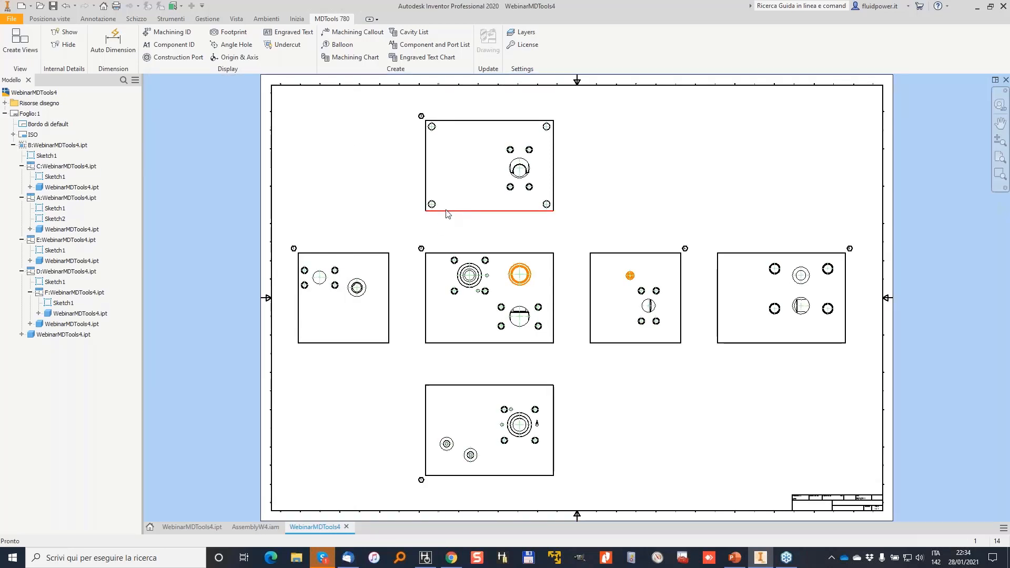
Display the cavity footprint outlines and port names in the drawing views.
{"action": "left_click", "coordinate": [231, 32]}
{"action": "left_click", "coordinate": [209, 169]}
{"action": "scroll", "coordinate": [474, 213], "scroll_direction": "up", "scroll_amount": 10}
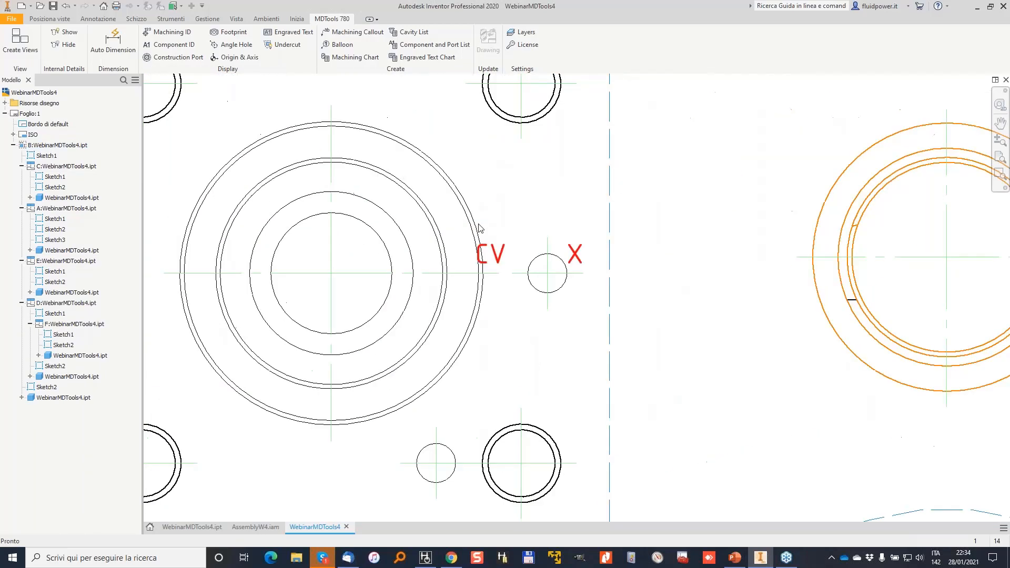
Examine the footprints and port names across the views, and the angle hole arrow at port Y on the top face.
{"action": "scroll", "coordinate": [582, 237], "scroll_direction": "down", "scroll_amount": 6}
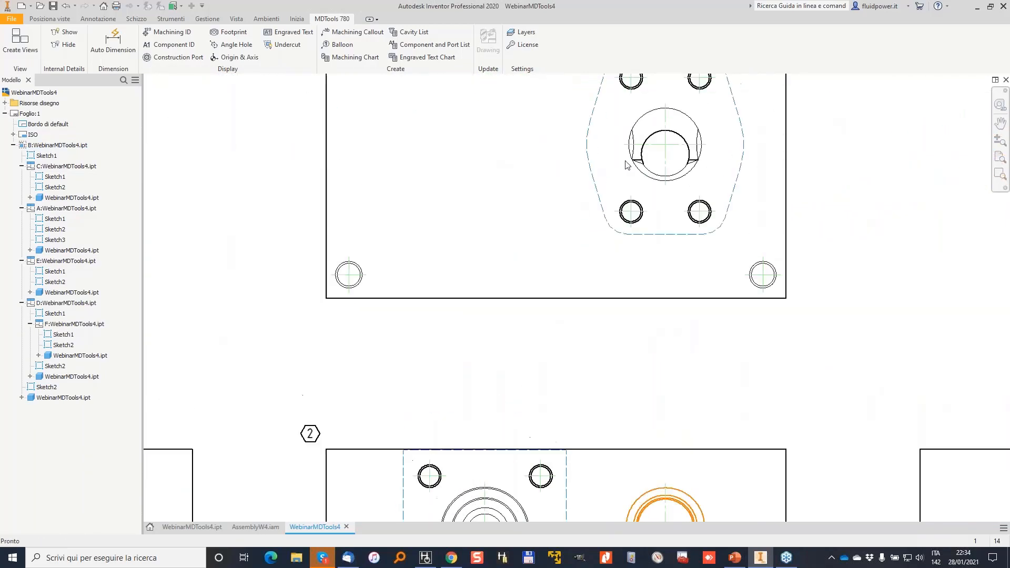
{"action": "scroll", "coordinate": [652, 226], "scroll_direction": "down", "scroll_amount": 3}
{"action": "scroll", "coordinate": [632, 347], "scroll_direction": "down", "scroll_amount": 2}
{"action": "scroll", "coordinate": [568, 338], "scroll_direction": "up", "scroll_amount": 5}
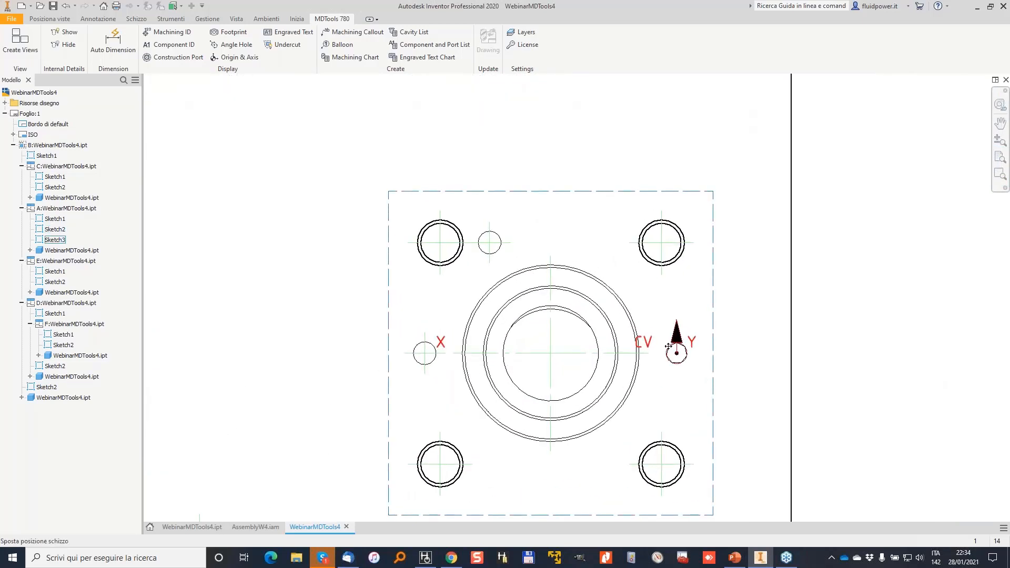
{"action": "scroll", "coordinate": [643, 341], "scroll_direction": "down", "scroll_amount": 2}
{"action": "scroll", "coordinate": [624, 335], "scroll_direction": "up", "scroll_amount": 3}
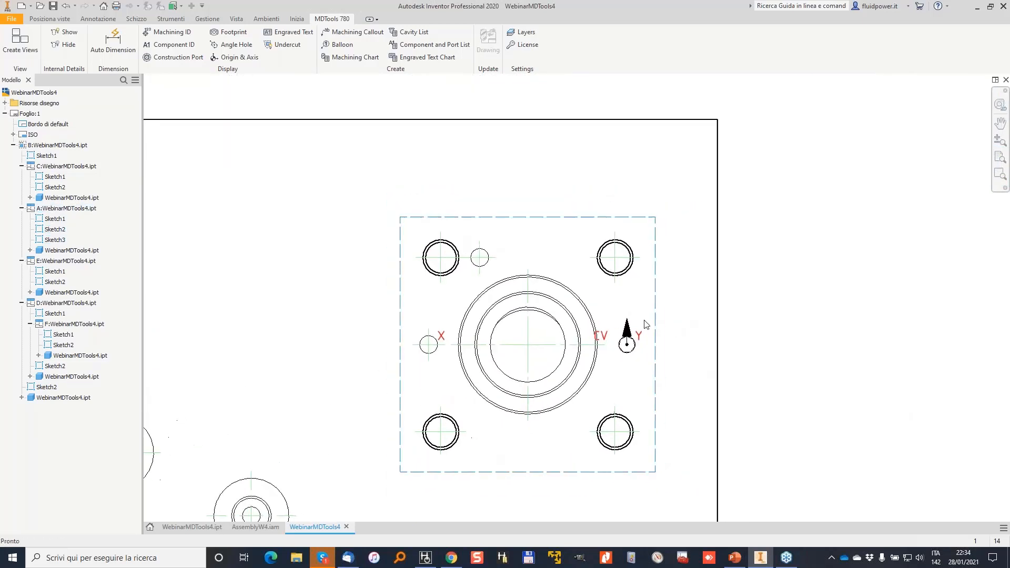
{"action": "scroll", "coordinate": [607, 337], "scroll_direction": "up", "scroll_amount": 4}
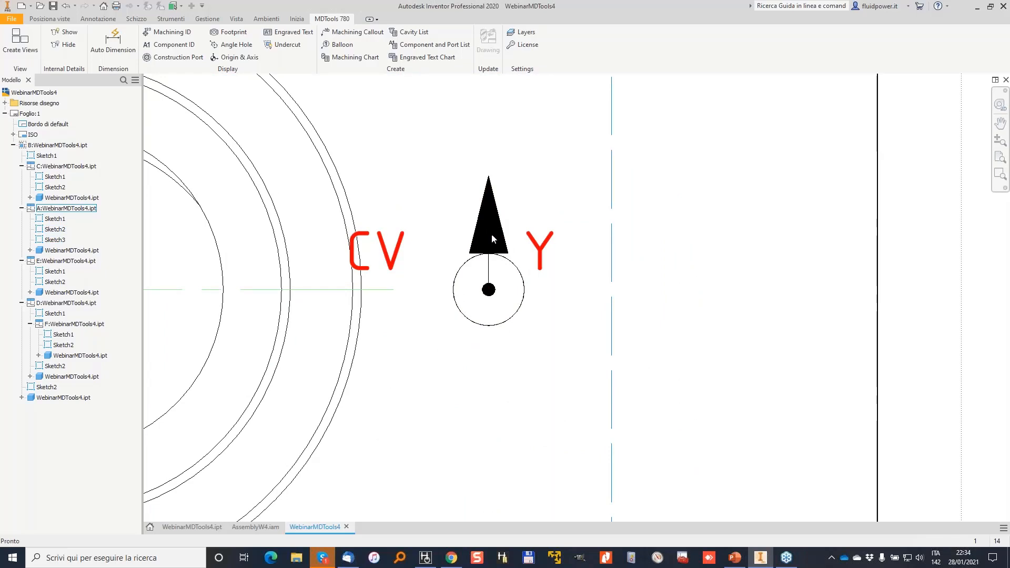
{"action": "scroll", "coordinate": [491, 234], "scroll_direction": "down", "scroll_amount": 1}
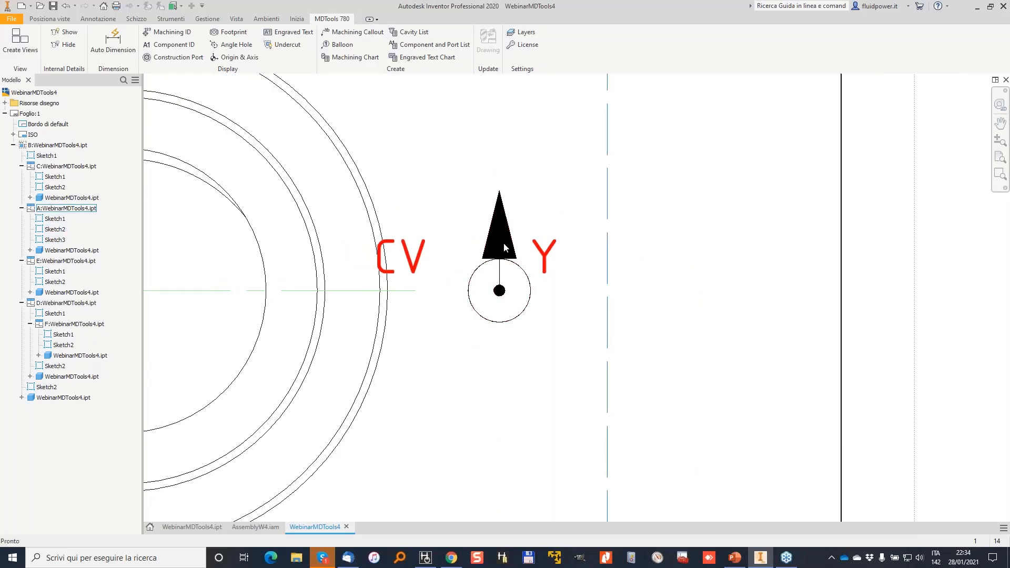
{"action": "scroll", "coordinate": [503, 236], "scroll_direction": "down", "scroll_amount": 6}
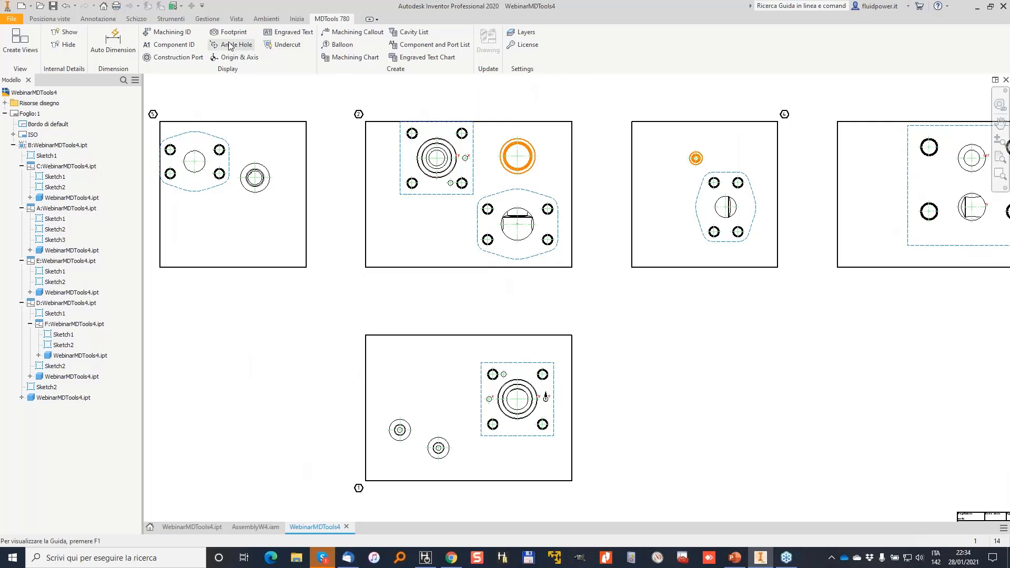
Show the machining IDs in all views with a text height of 2.
{"action": "left_click", "coordinate": [172, 32]}
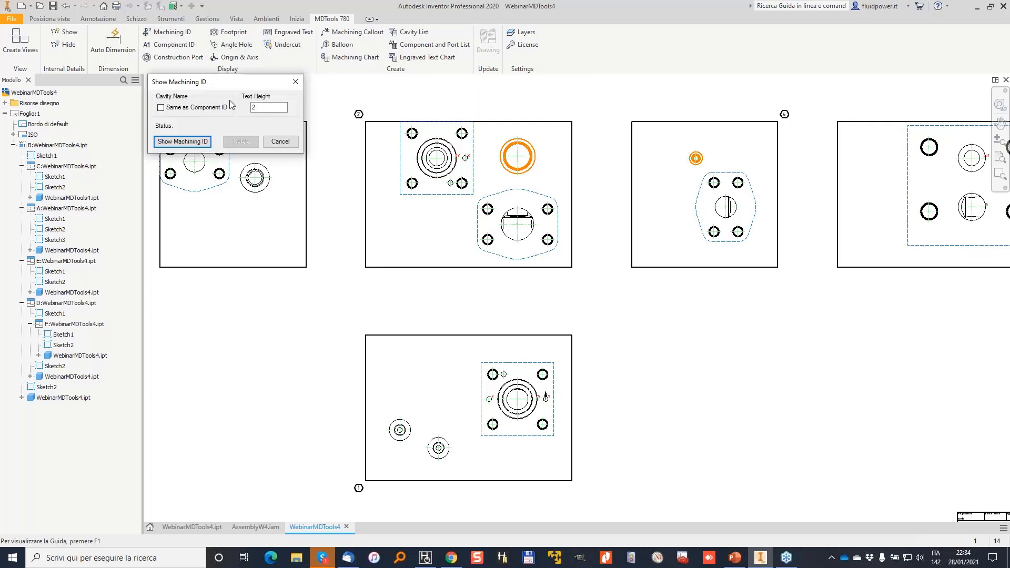
{"action": "left_click", "coordinate": [181, 140]}
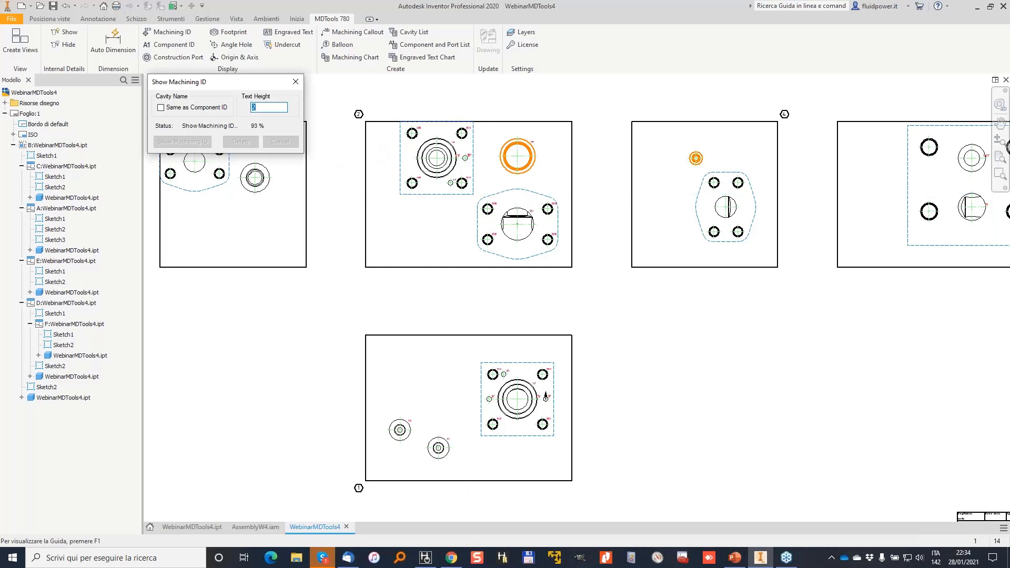
{"action": "scroll", "coordinate": [230, 153], "scroll_direction": "up", "scroll_amount": 5}
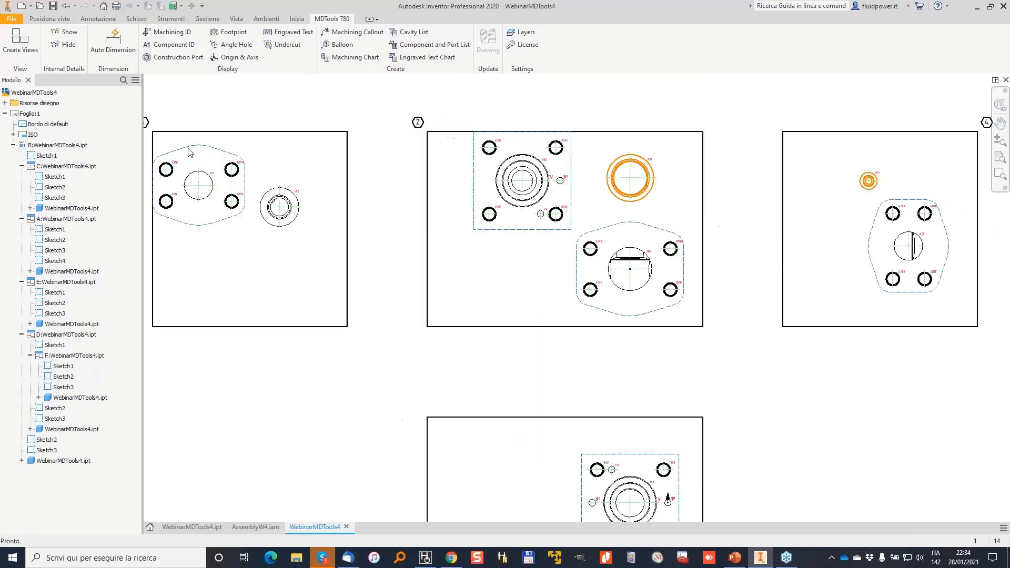
Examine the machining IDs of the cavities and mounting holes on faces 5 and 2, including the orange construction port.
{"action": "scroll", "coordinate": [284, 184], "scroll_direction": "down", "scroll_amount": 5}
{"action": "scroll", "coordinate": [360, 250], "scroll_direction": "up", "scroll_amount": 5}
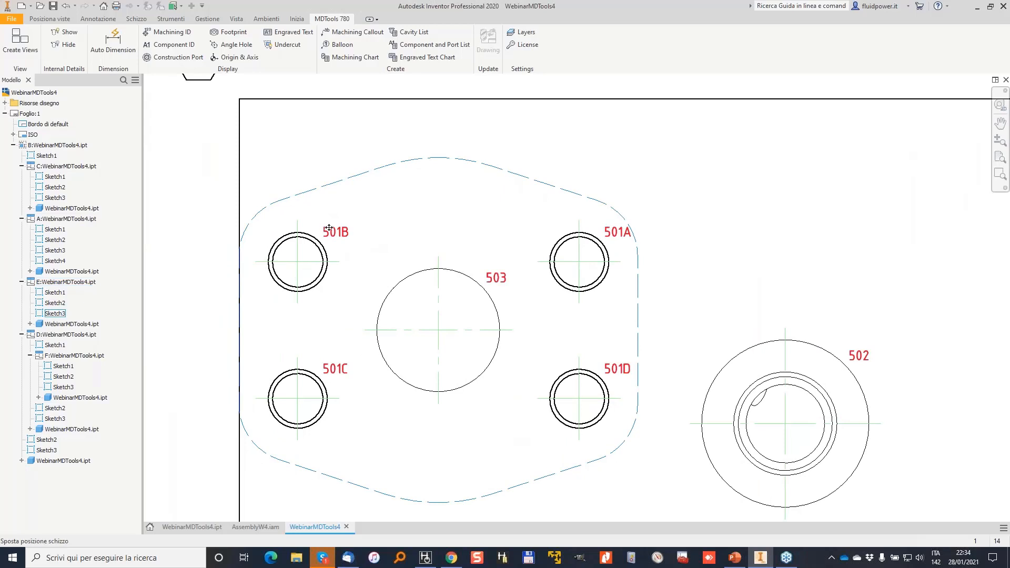
{"action": "scroll", "coordinate": [295, 184], "scroll_direction": "down", "scroll_amount": 2}
{"action": "scroll", "coordinate": [277, 160], "scroll_direction": "up", "scroll_amount": 2}
{"action": "scroll", "coordinate": [277, 160], "scroll_direction": "down", "scroll_amount": 2}
{"action": "scroll", "coordinate": [260, 124], "scroll_direction": "up", "scroll_amount": 2}
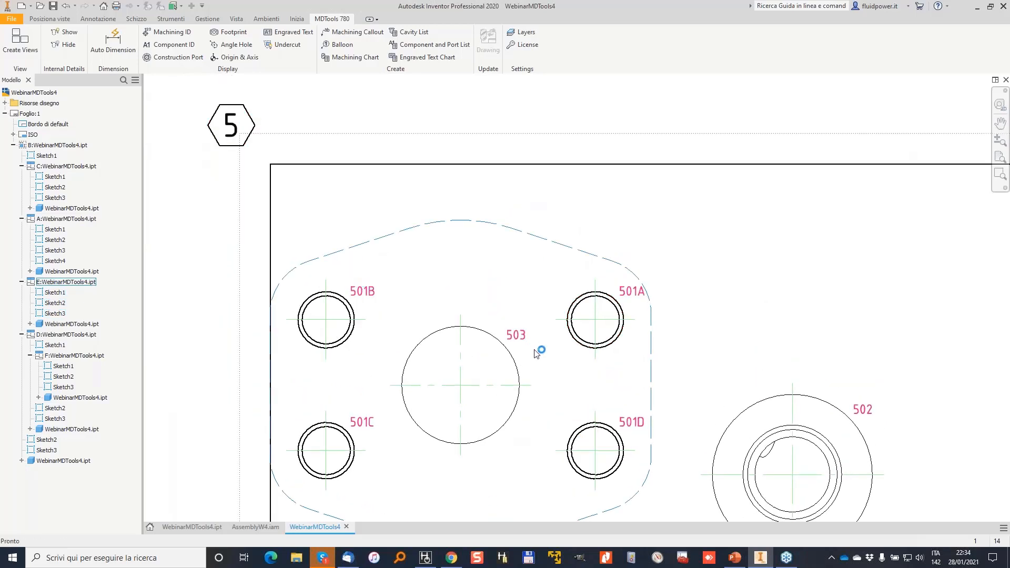
{"action": "scroll", "coordinate": [584, 286], "scroll_direction": "down", "scroll_amount": 4}
{"action": "scroll", "coordinate": [579, 287], "scroll_direction": "down", "scroll_amount": 2}
{"action": "mouse_move", "coordinate": [831, 299]}
{"action": "middle_mouse_down"}
{"action": "mouse_move", "coordinate": [667, 270]}
{"action": "mouse_move", "coordinate": [502, 269]}
{"action": "middle_mouse_up"}
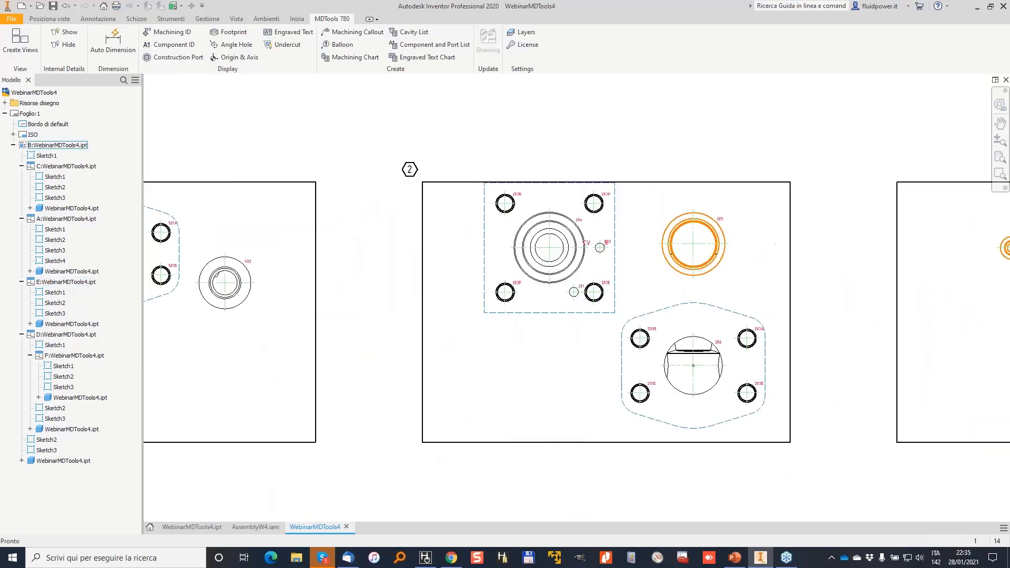
{"action": "left_click", "coordinate": [701, 240]}
{"action": "scroll", "coordinate": [789, 264], "scroll_direction": "up", "scroll_amount": 5}
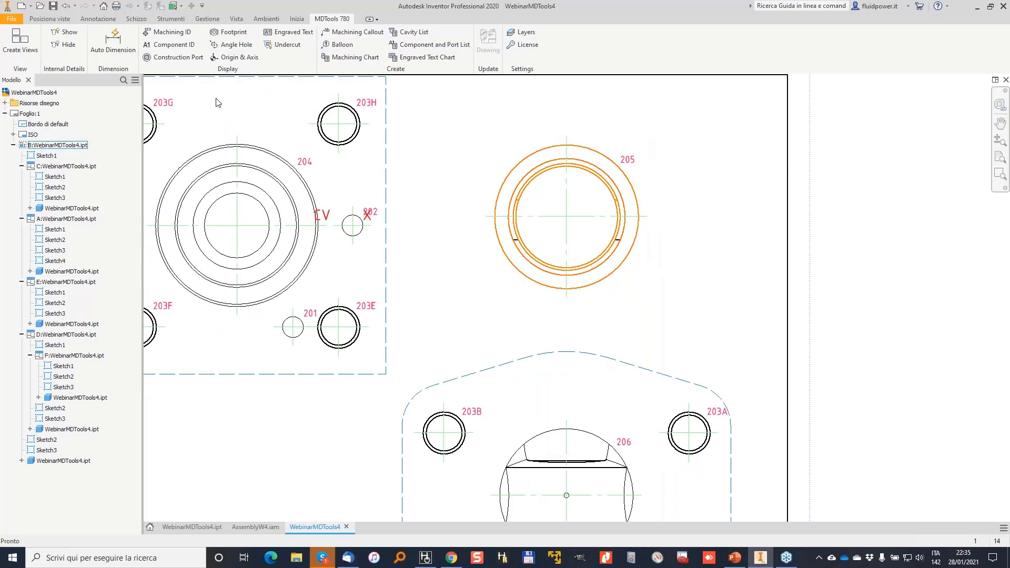
Mark the construction ports with crosses in the drawing views.
{"action": "left_click", "coordinate": [166, 56]}
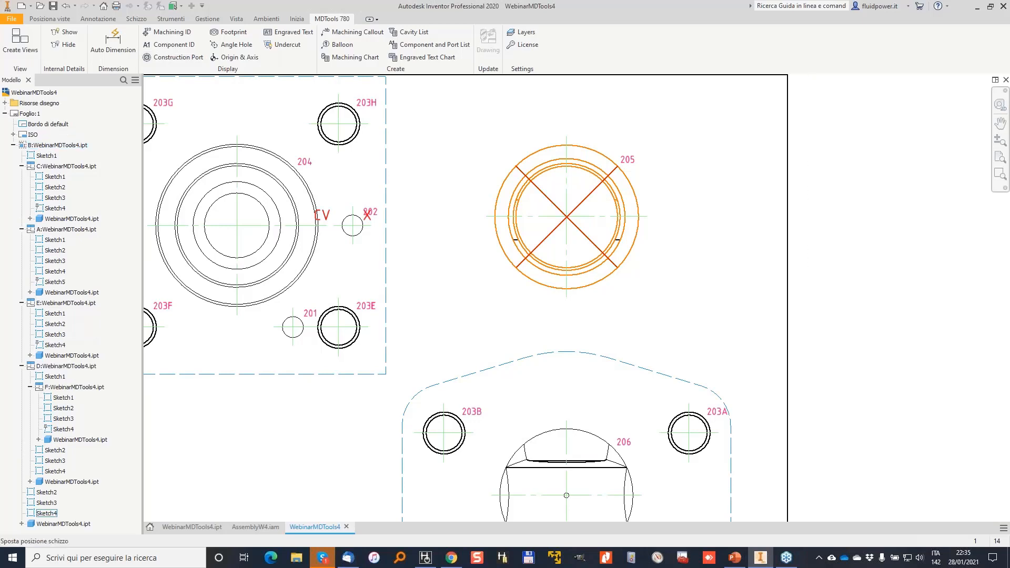
{"action": "scroll", "coordinate": [505, 252], "scroll_direction": "down", "scroll_amount": 3}
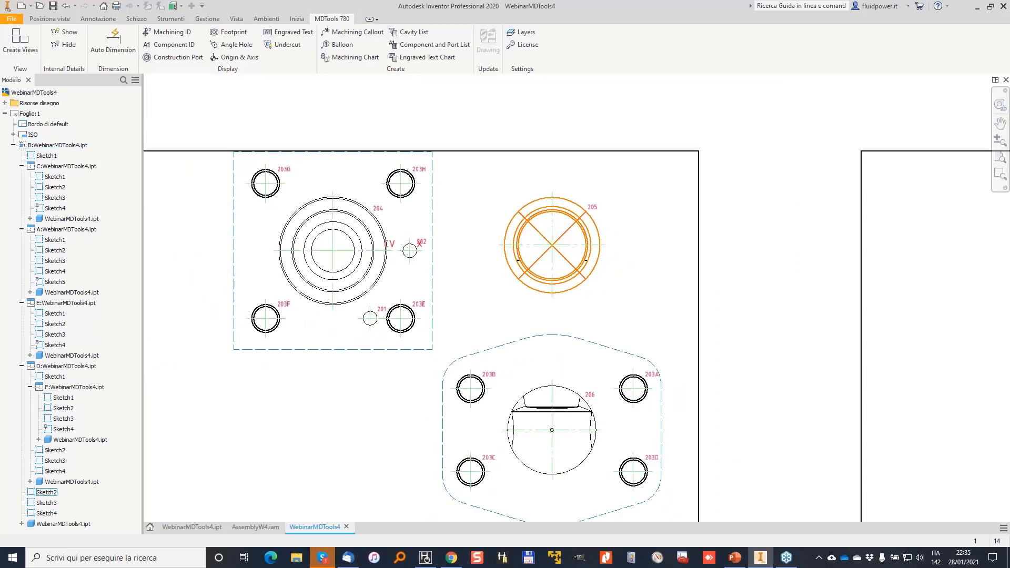
Move machining ID 202 on face 2 below port name X so the two texts no longer overlap.
{"action": "scroll", "coordinate": [519, 239], "scroll_direction": "up", "scroll_amount": 5}
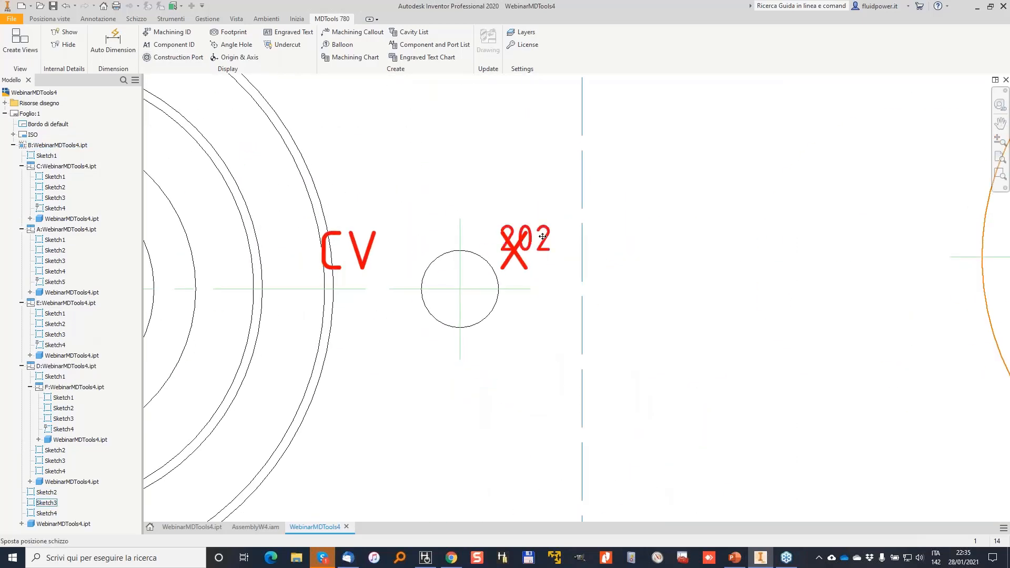
{"action": "mouse_move", "coordinate": [542, 237]}
{"action": "left_mouse_down"}
{"action": "mouse_move", "coordinate": [463, 195]}
{"action": "mouse_move", "coordinate": [555, 333]}
{"action": "mouse_move", "coordinate": [527, 334]}
{"action": "left_mouse_up"}
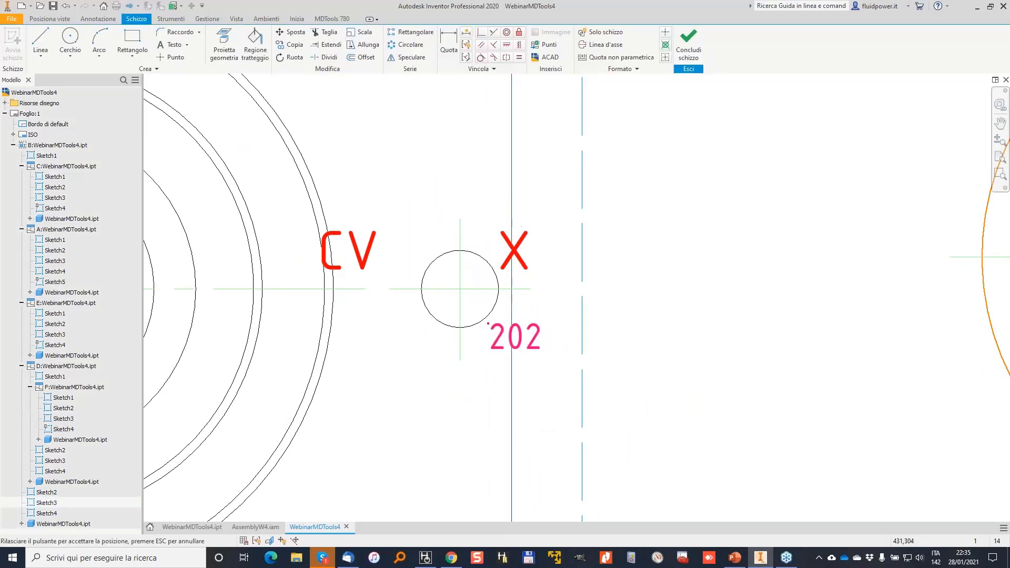
{"action": "left_click", "coordinate": [688, 44]}
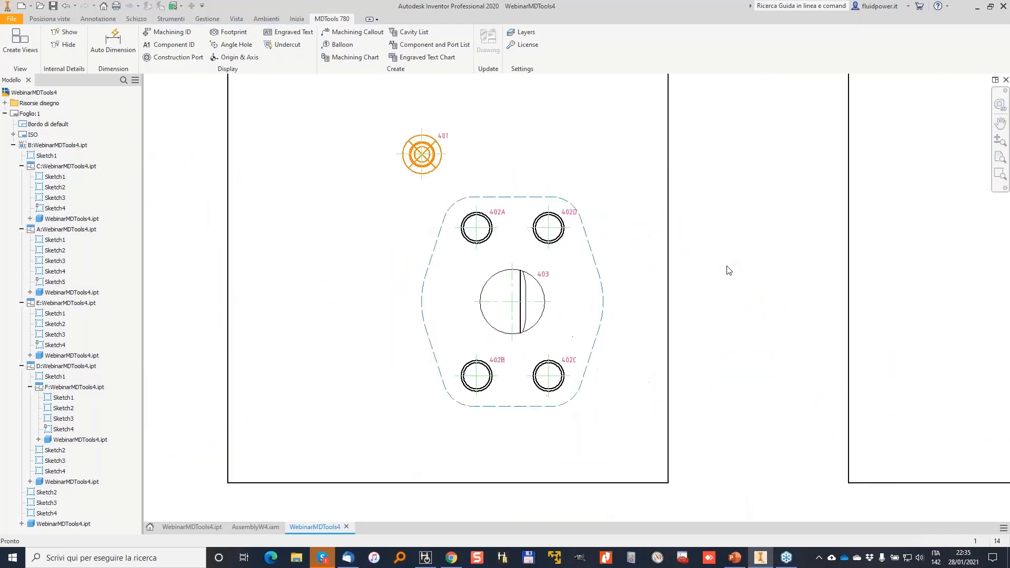
Move port name IN on the back face inside the circle of cavity 602.
{"action": "scroll", "coordinate": [719, 273], "scroll_direction": "up", "scroll_amount": 8}
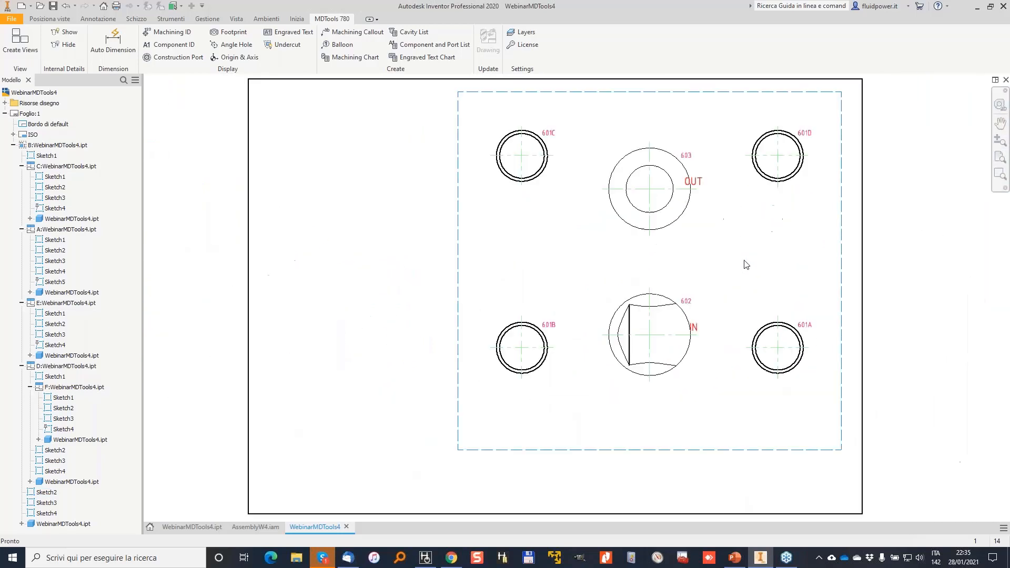
{"action": "double_click", "coordinate": [549, 363]}
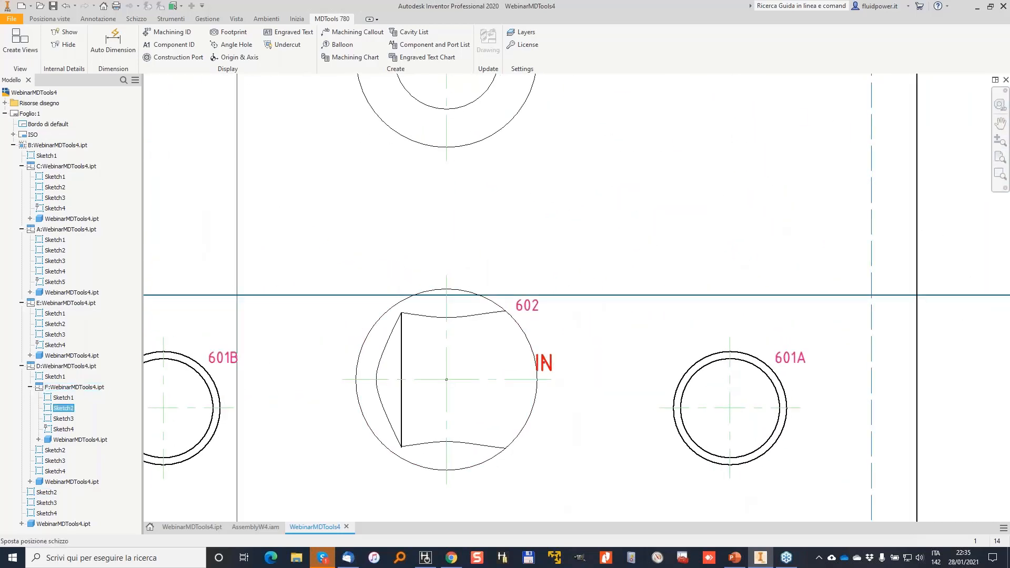
{"action": "left_click_drag", "start_coordinate": [547, 363], "coordinate": [488, 411]}
Auto-dimension all six block views using the face origins shown in the Auto Dimension layout.
{"action": "scroll", "coordinate": [490, 412], "scroll_direction": "down", "scroll_amount": 2}
{"action": "middle_click_drag", "start_coordinate": [540, 128], "coordinate": [585, 183]}
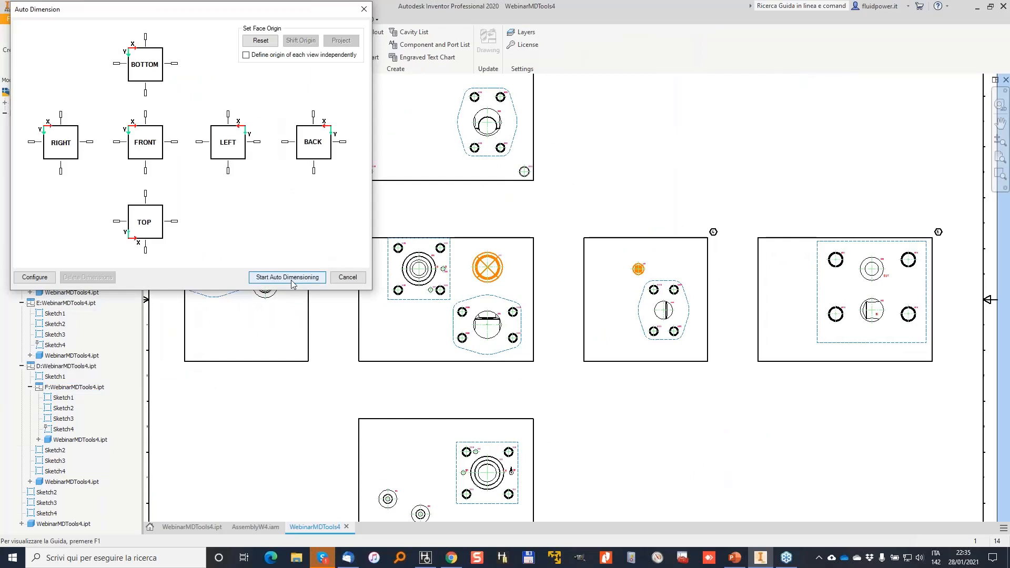
{"action": "left_click", "coordinate": [287, 277]}
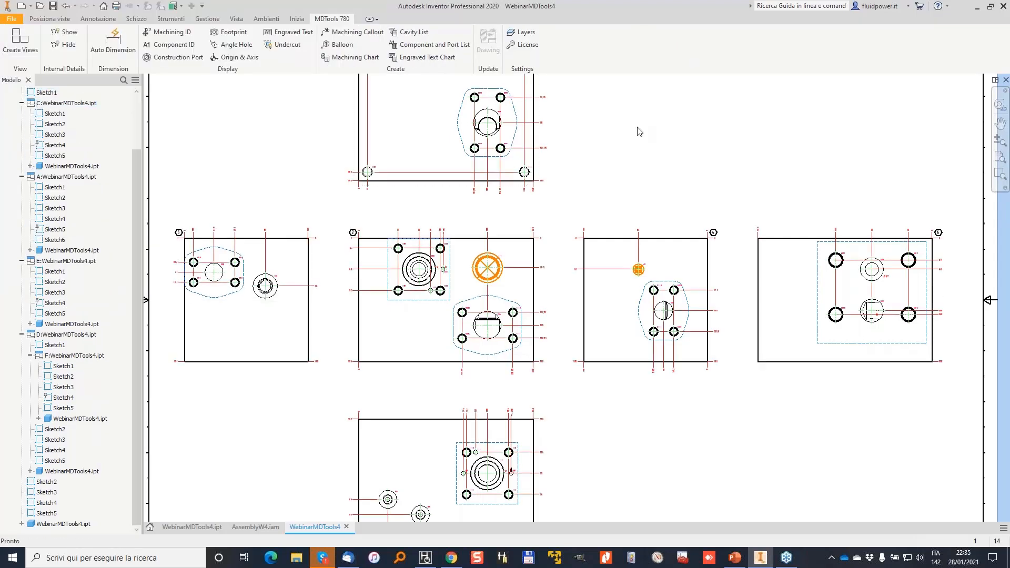
Review the MDTools Qty format's columns and insert a machining chart of all faces with machining IDs beside the uppermost block view.
{"action": "left_click", "coordinate": [361, 58]}
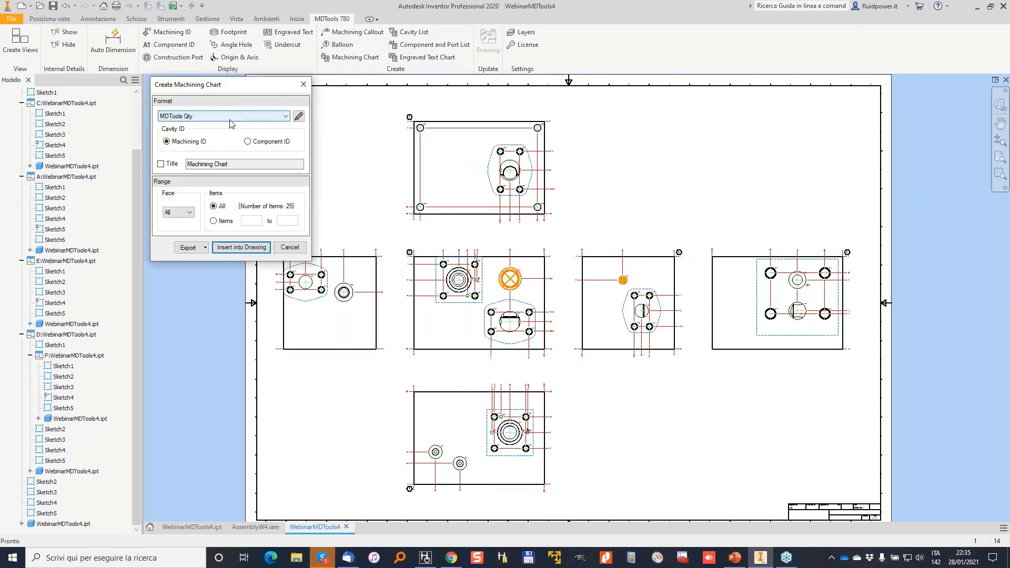
{"action": "left_click", "coordinate": [299, 116]}
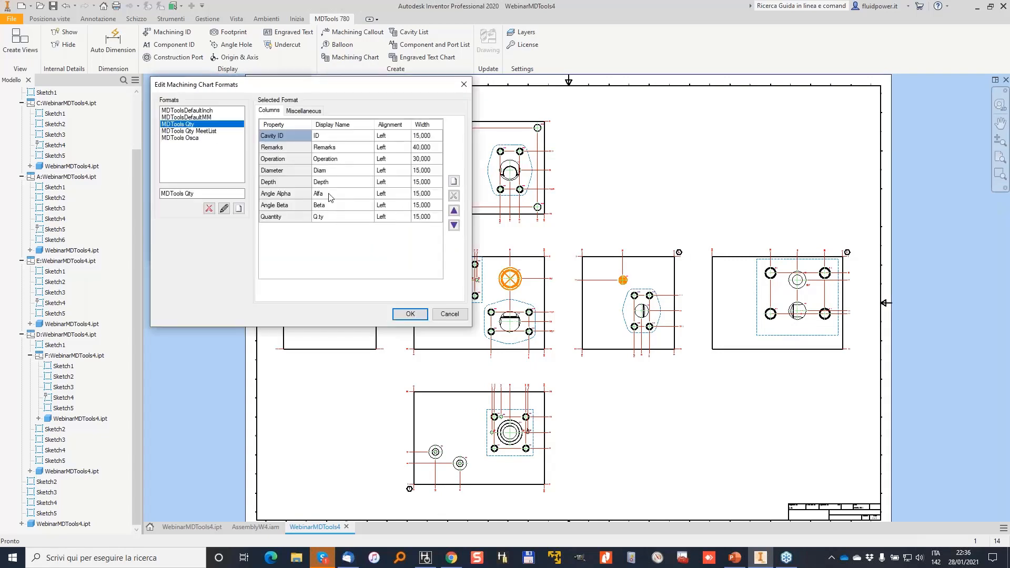
{"action": "double_click", "coordinate": [325, 147]}
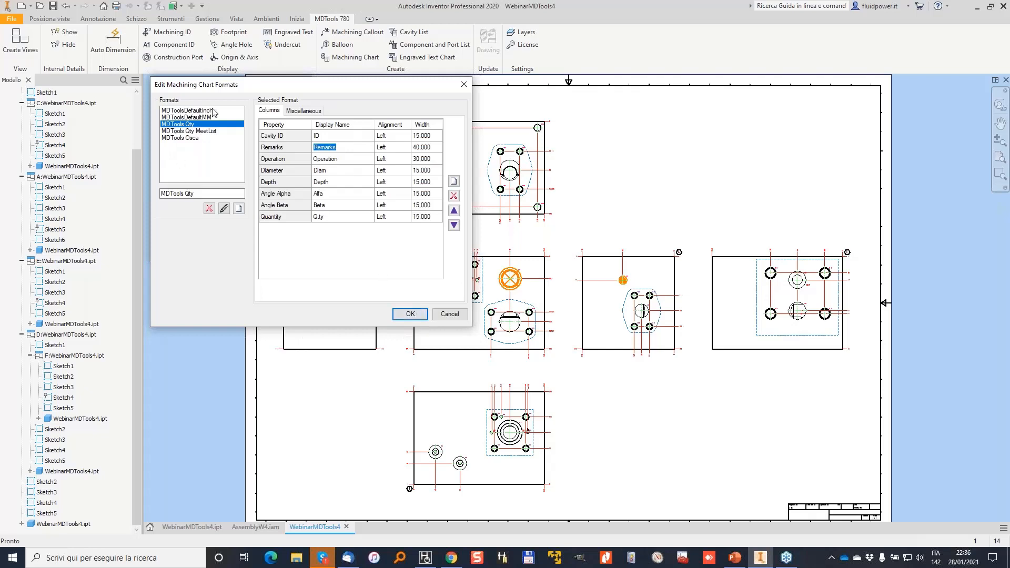
{"action": "left_click", "coordinate": [411, 314]}
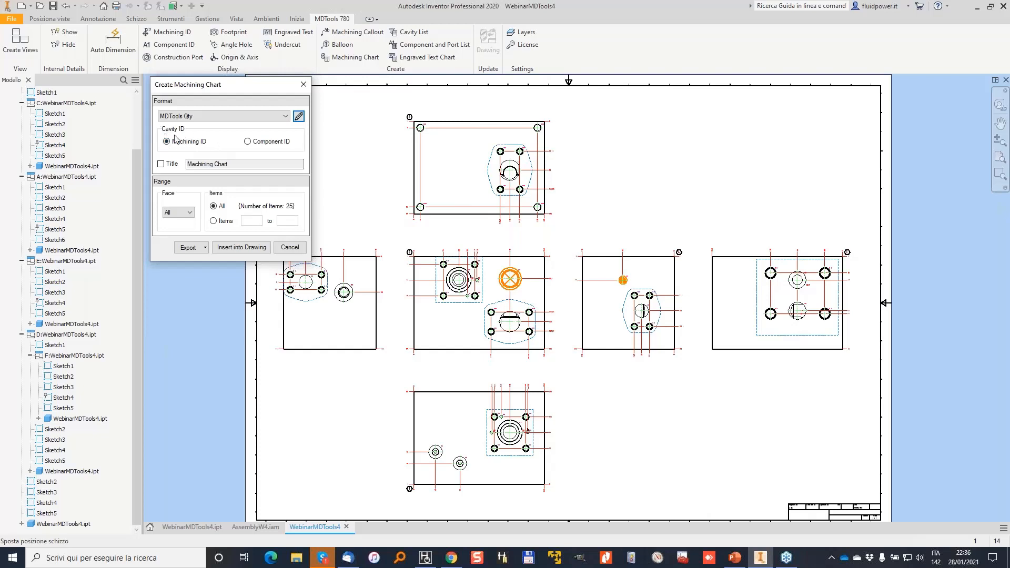
{"action": "left_click", "coordinate": [243, 252]}
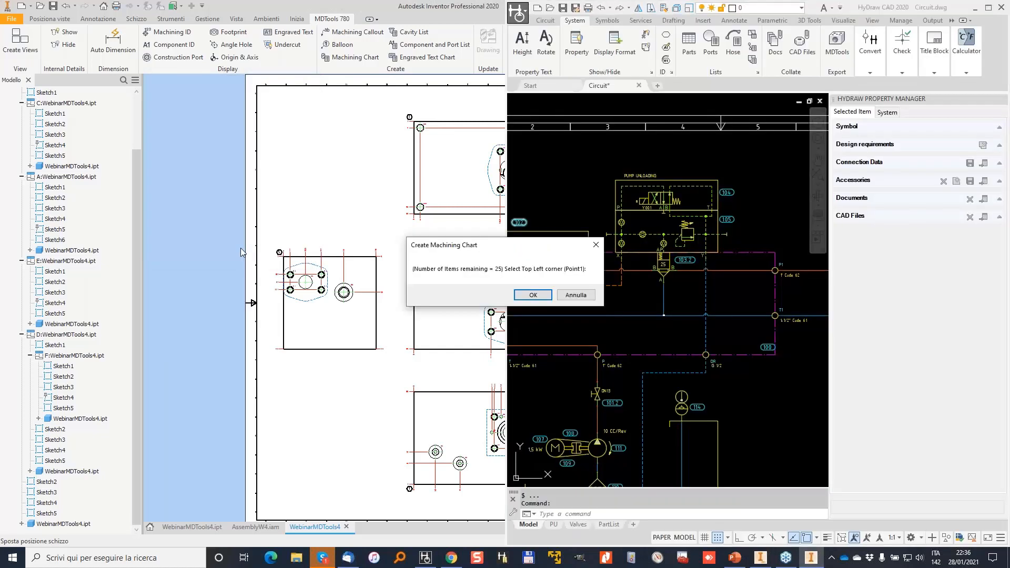
{"action": "left_click", "coordinate": [532, 294]}
{"action": "left_click", "coordinate": [392, 191]}
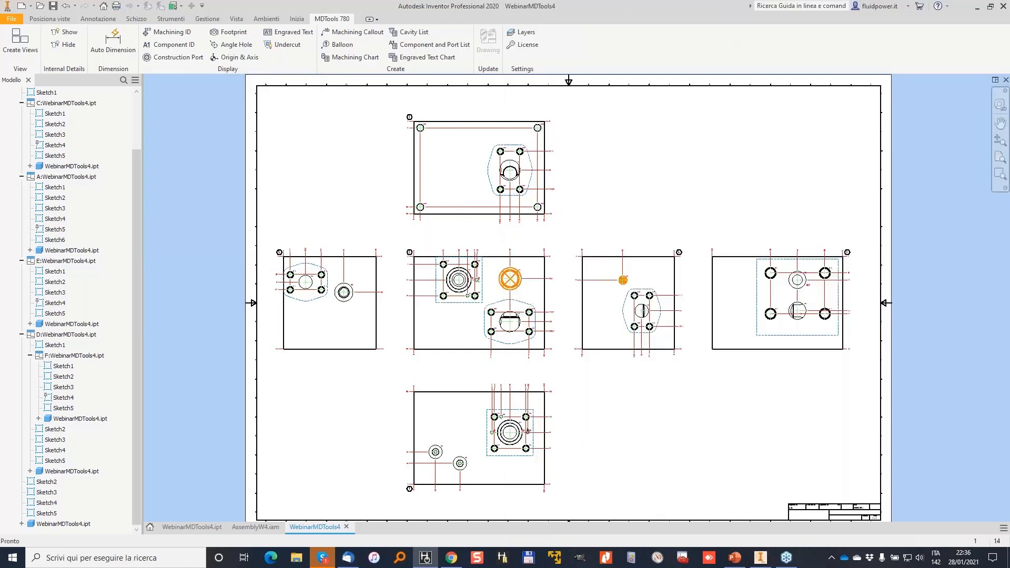
{"action": "middle_click_drag", "start_coordinate": [595, 107], "coordinate": [435, 113]}
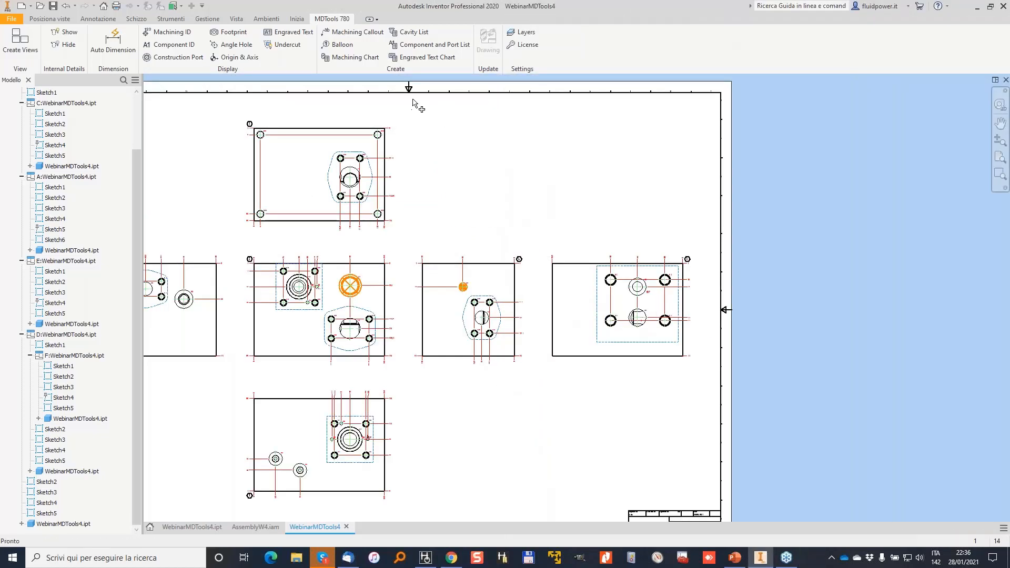
{"action": "left_click", "coordinate": [545, 293]}
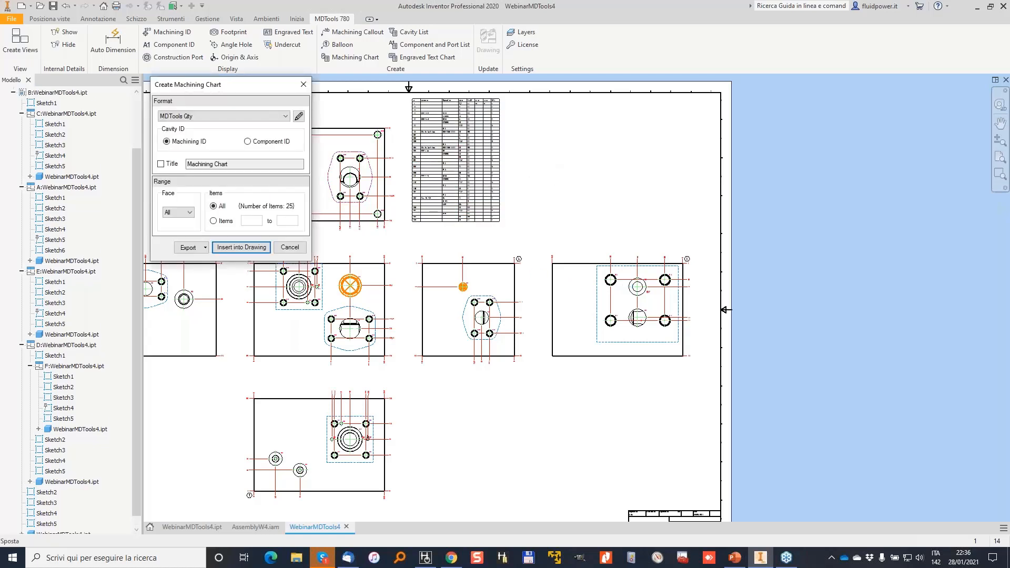
Move the machining chart to the empty upper-right area of the sheet, above the rearmost block view.
{"action": "scroll", "coordinate": [419, 99], "scroll_direction": "up", "scroll_amount": 6}
{"action": "left_click_drag", "start_coordinate": [402, 108], "coordinate": [819, 101]}
{"action": "left_click", "coordinate": [819, 100]}
{"action": "scroll", "coordinate": [764, 160], "scroll_direction": "up", "scroll_amount": 2}
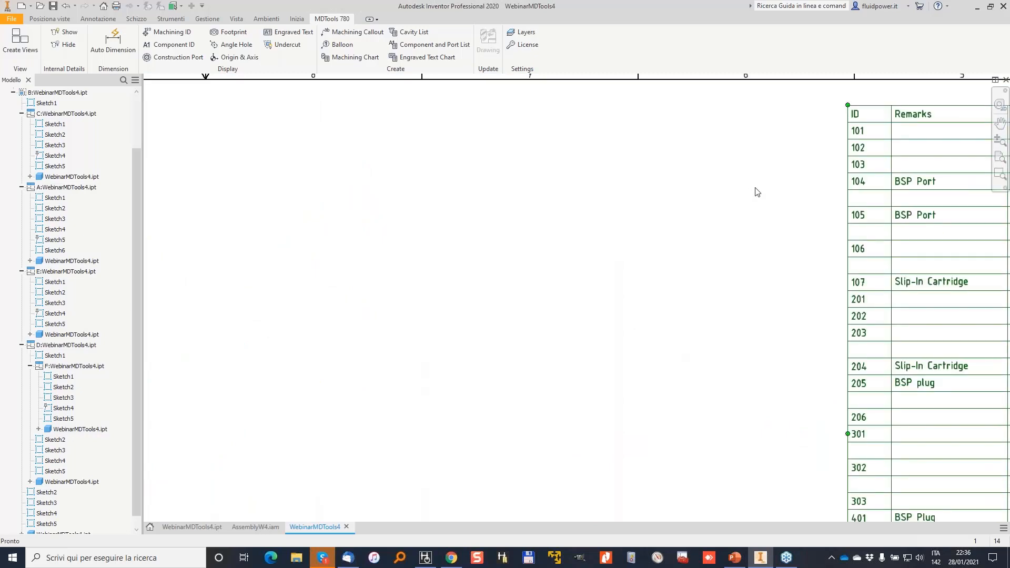
{"action": "scroll", "coordinate": [756, 190], "scroll_direction": "down", "scroll_amount": 4}
{"action": "middle_click_drag", "start_coordinate": [756, 190], "coordinate": [518, 189]}
{"action": "scroll", "coordinate": [553, 164], "scroll_direction": "up", "scroll_amount": 4}
{"action": "mouse_move", "coordinate": [552, 148]}
{"action": "left_mouse_down"}
{"action": "mouse_move", "coordinate": [796, 156]}
{"action": "mouse_move", "coordinate": [746, 160]}
{"action": "left_mouse_up"}
{"action": "left_click", "coordinate": [746, 160]}
{"action": "scroll", "coordinate": [624, 221], "scroll_direction": "down", "scroll_amount": 3}
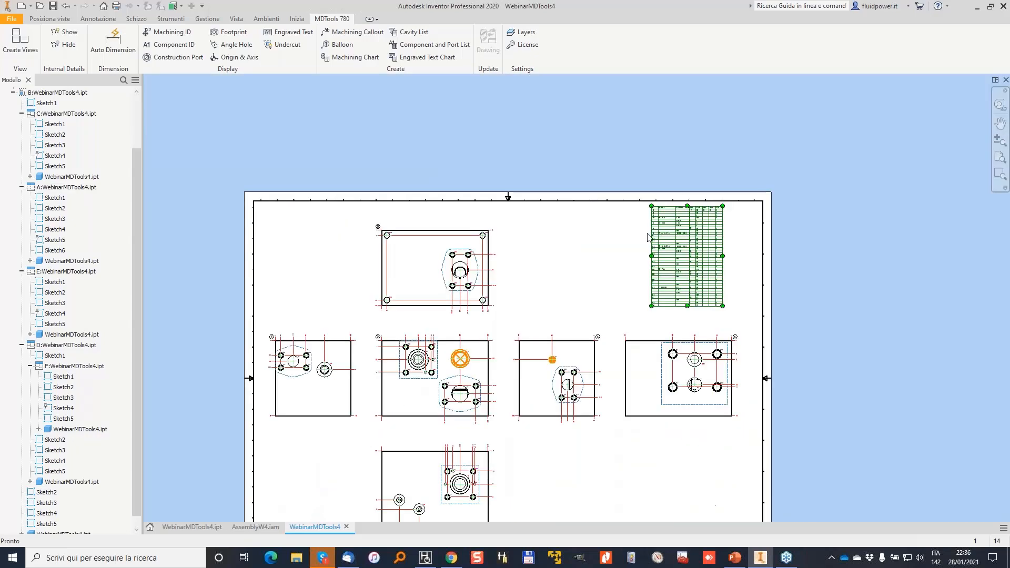
Examine the machining chart's remarks, operations, diameters, depths and quantities, especially the rows for IDs 107 and 203.
{"action": "scroll", "coordinate": [648, 238], "scroll_direction": "up", "scroll_amount": 1}
{"action": "scroll", "coordinate": [780, 196], "scroll_direction": "up", "scroll_amount": 6}
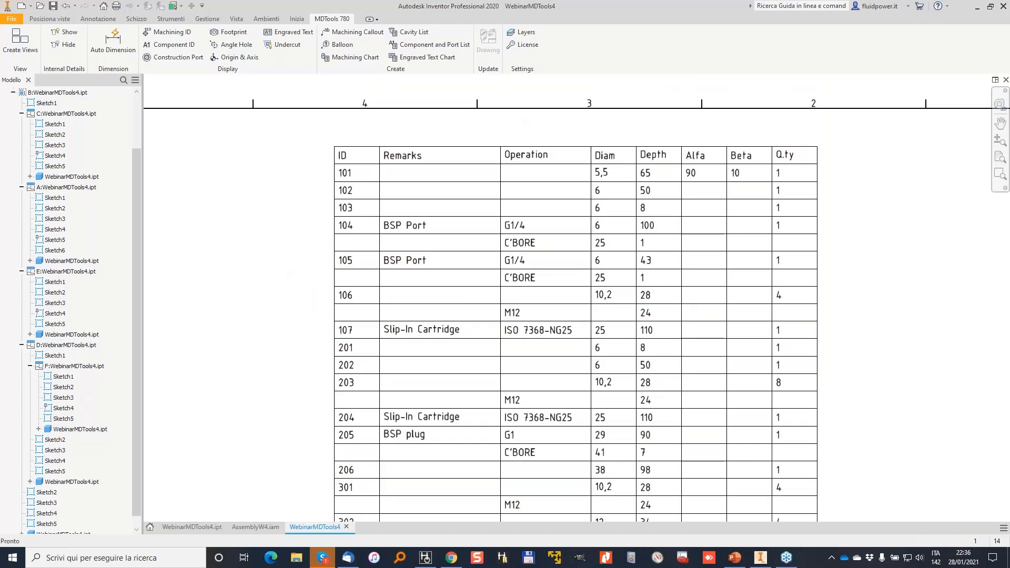
{"action": "left_click_drag", "start_coordinate": [328, 324], "coordinate": [347, 317]}
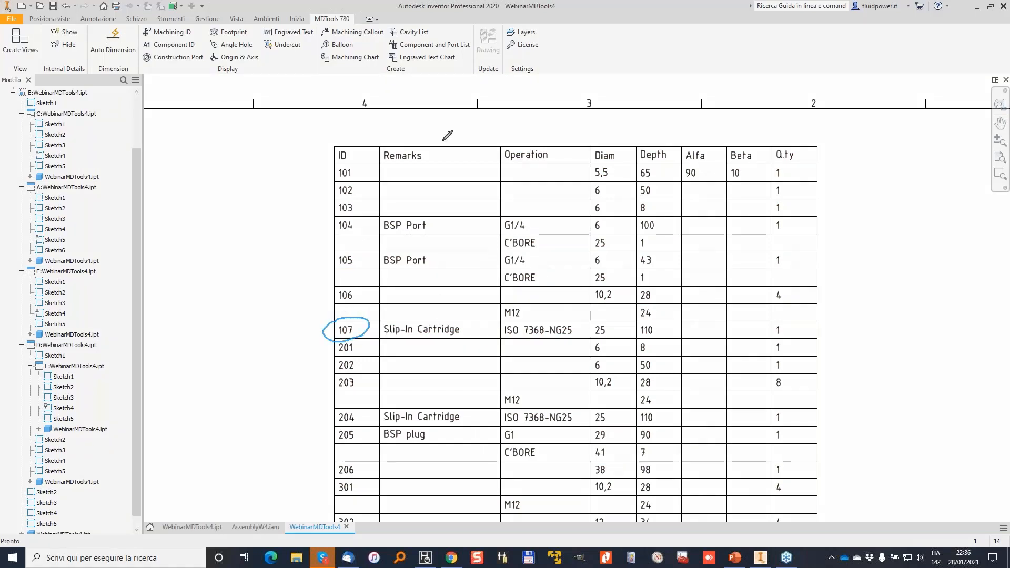
{"action": "left_click_drag", "start_coordinate": [372, 157], "coordinate": [378, 152]}
{"action": "left_click_drag", "start_coordinate": [383, 230], "coordinate": [432, 230]}
{"action": "left_click_drag", "start_coordinate": [379, 268], "coordinate": [433, 263]}
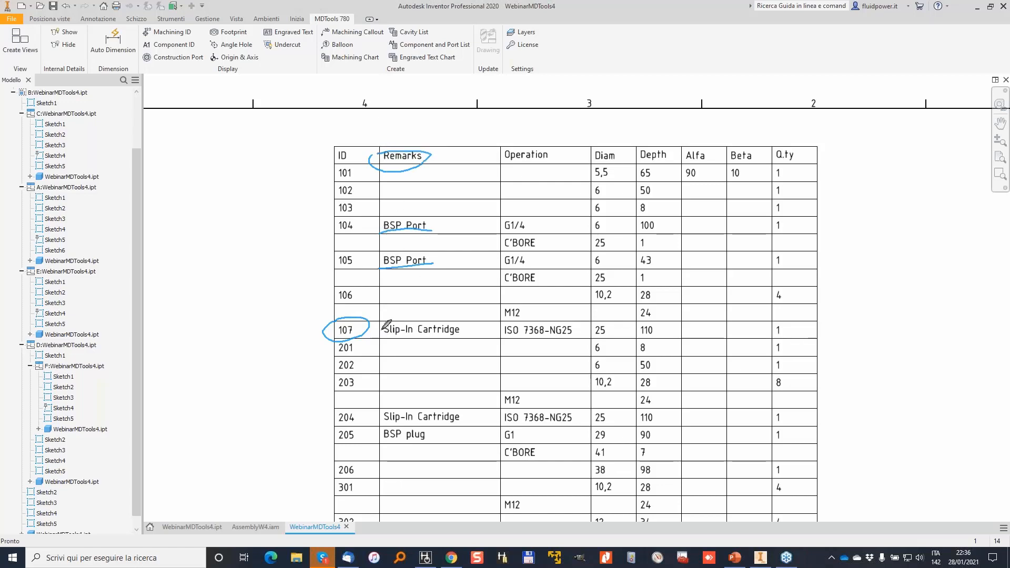
{"action": "left_click_drag", "start_coordinate": [382, 339], "coordinate": [476, 335]}
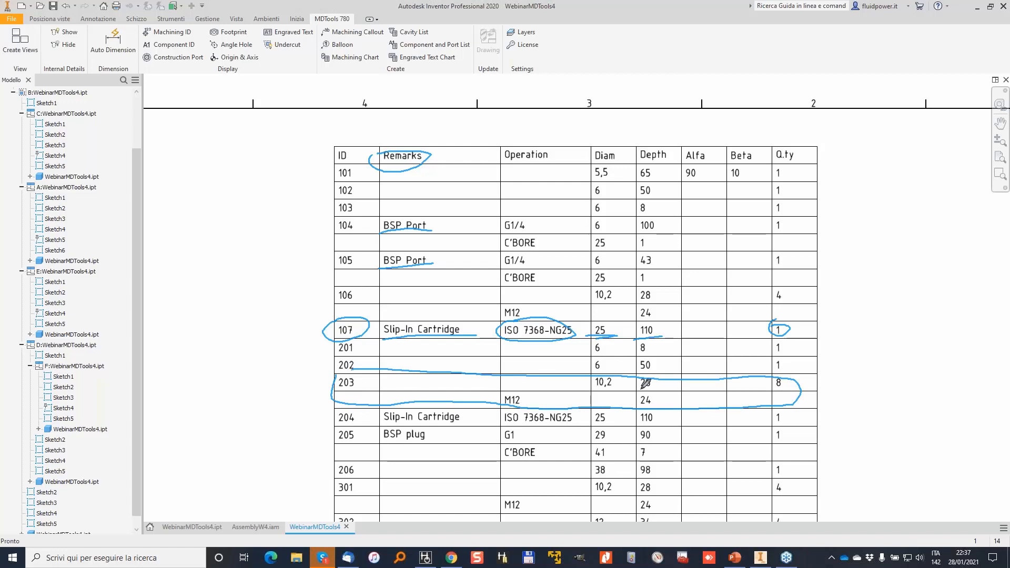
{"action": "left_click_drag", "start_coordinate": [585, 390], "coordinate": [660, 383]}
{"action": "mouse_move", "coordinate": [766, 383]}
{"action": "left_mouse_down"}
{"action": "mouse_move", "coordinate": [790, 367]}
{"action": "mouse_move", "coordinate": [761, 391]}
{"action": "left_mouse_up"}
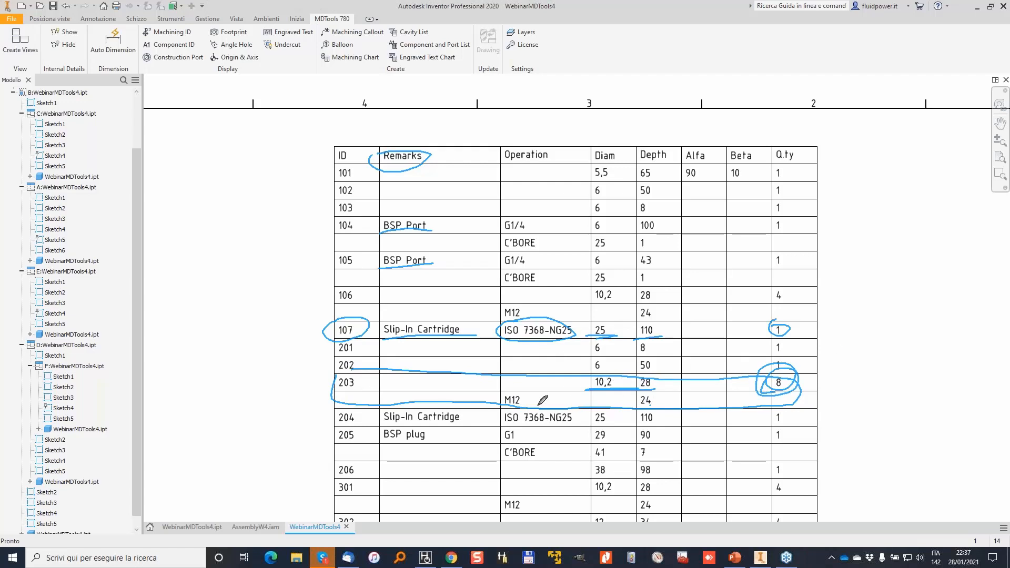
{"action": "key", "text": "Escape"}
{"action": "scroll", "coordinate": [439, 299], "scroll_direction": "down", "scroll_amount": 3}
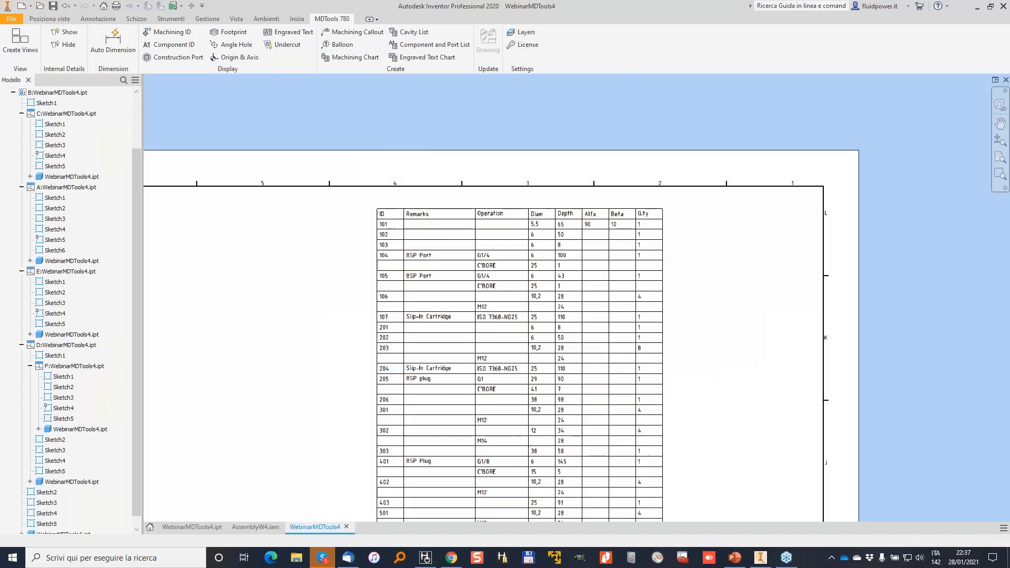
{"action": "scroll", "coordinate": [276, 387], "scroll_direction": "down", "scroll_amount": 4}
{"action": "mouse_move", "coordinate": [274, 387]}
{"action": "middle_mouse_down"}
{"action": "mouse_move", "coordinate": [290, 387]}
{"action": "mouse_move", "coordinate": [364, 314]}
{"action": "mouse_move", "coordinate": [398, 241]}
{"action": "mouse_move", "coordinate": [426, 218]}
{"action": "middle_mouse_up"}
{"action": "scroll", "coordinate": [397, 241], "scroll_direction": "up", "scroll_amount": 1}
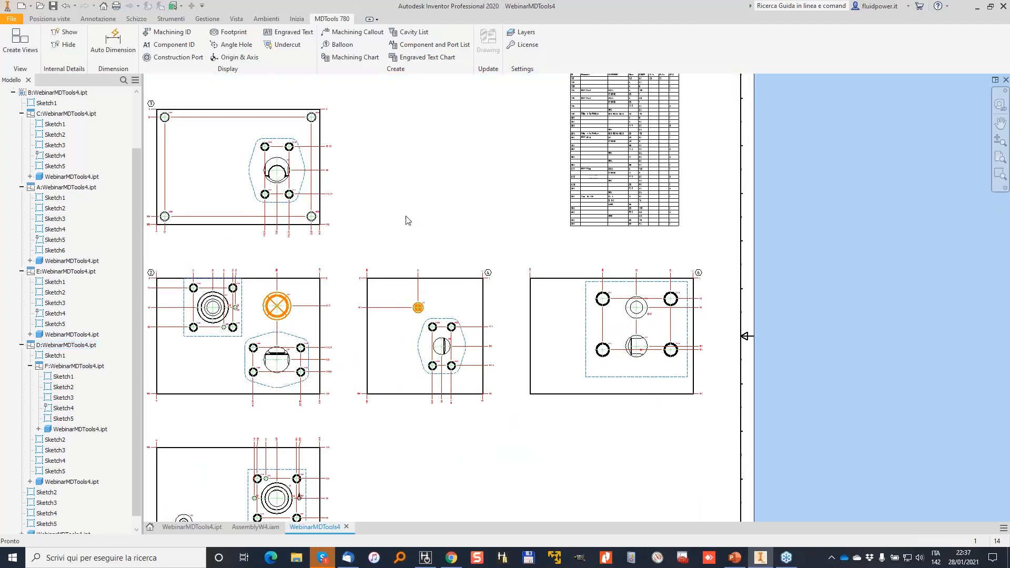
In WebinarMDTools4.ipt, insert a DBD10K cavity from the 1-Rexroth library with component ID RV on the block's front face.
{"action": "left_click", "coordinate": [195, 527]}
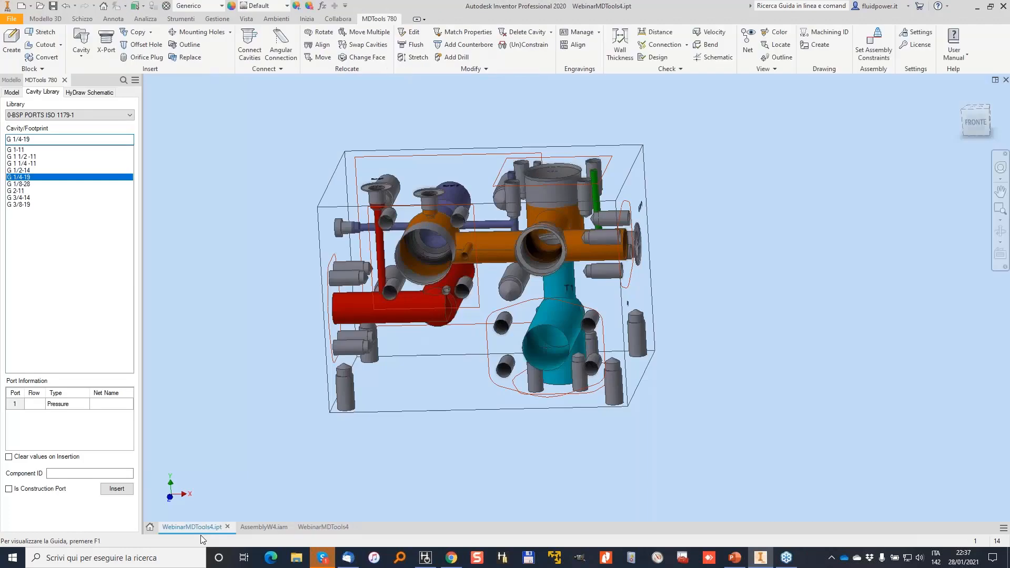
{"action": "middle_click_drag", "start_coordinate": [203, 457], "coordinate": [414, 380], "text": "shift"}
{"action": "left_click", "coordinate": [90, 114]}
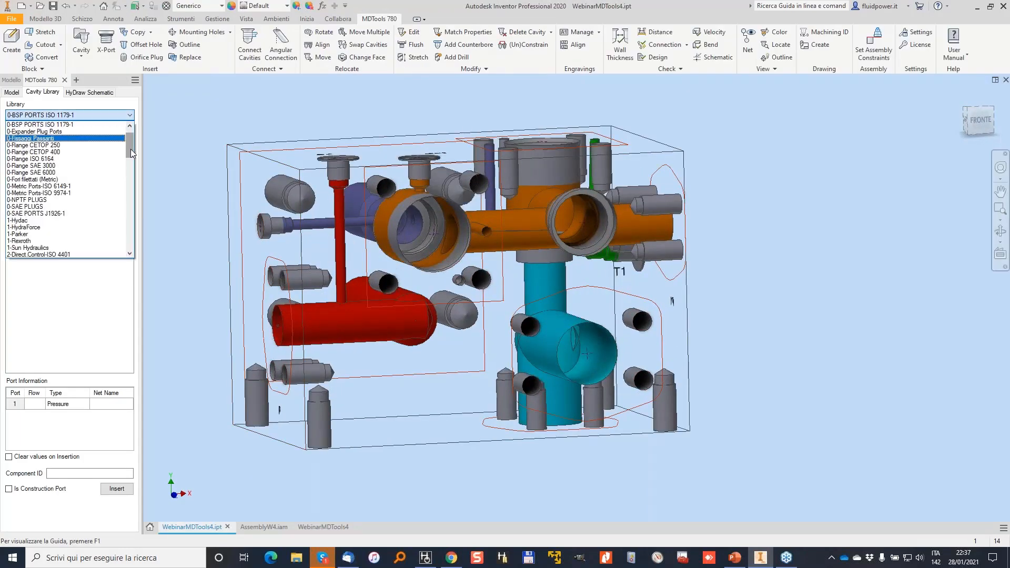
{"action": "scroll", "coordinate": [127, 159], "scroll_direction": "down", "scroll_amount": 5}
{"action": "left_click", "coordinate": [50, 153]}
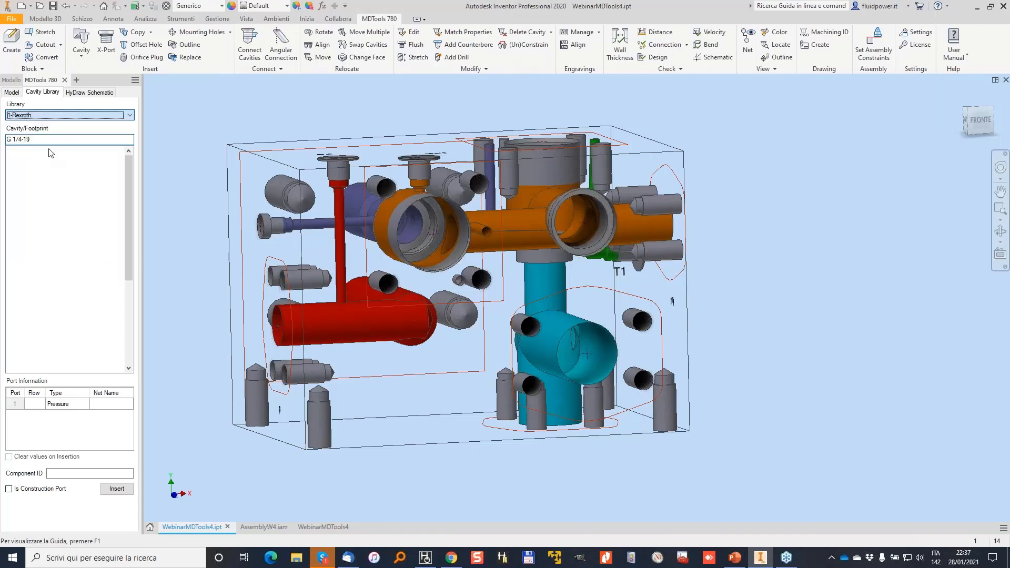
{"action": "left_click", "coordinate": [54, 140]}
{"action": "type", "text": "DBD"}
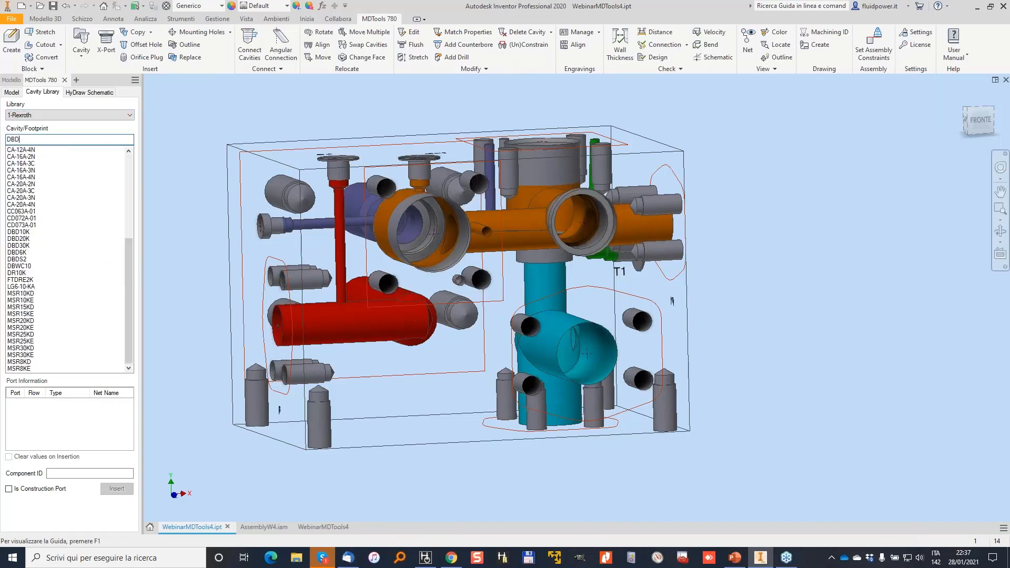
{"action": "left_click", "coordinate": [26, 233]}
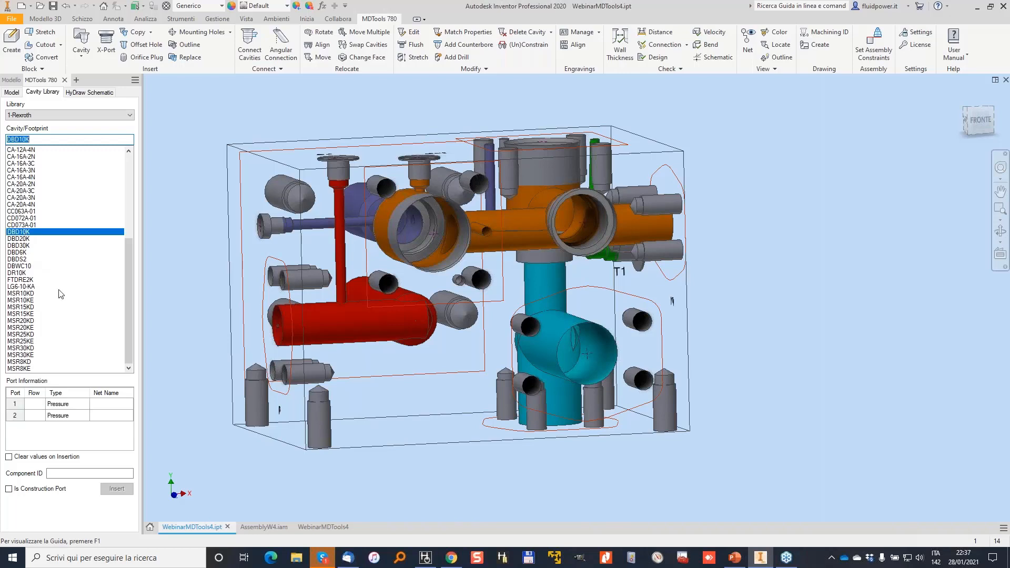
{"action": "left_click", "coordinate": [83, 472]}
{"action": "type", "text": "RV"}
{"action": "left_click", "coordinate": [119, 492]}
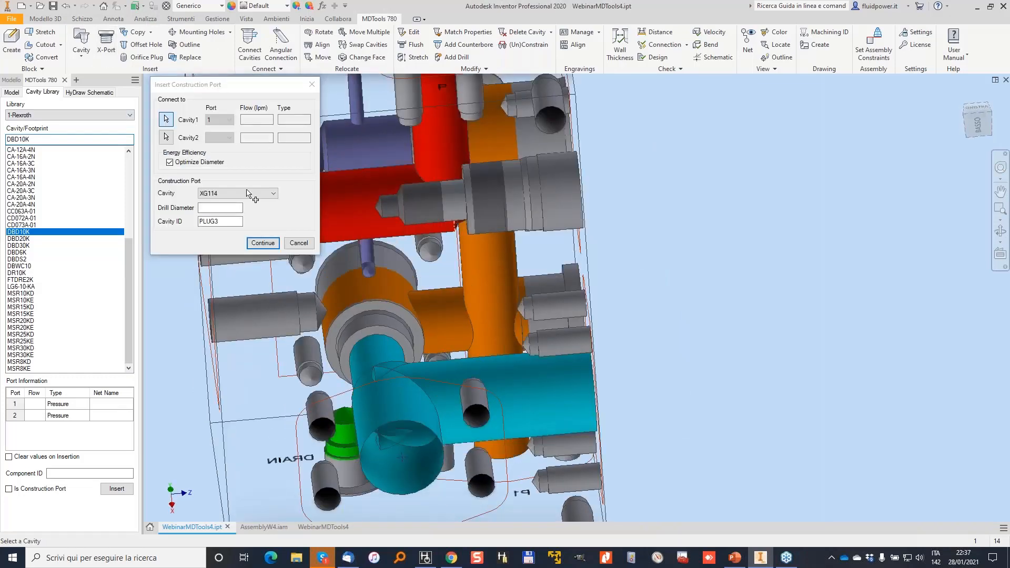
Place construction port PLUG3 with drill diameter 15 on the bottom face, connecting port 1 of the RV cavity to the red P passage.
{"action": "left_click", "coordinate": [262, 242]}
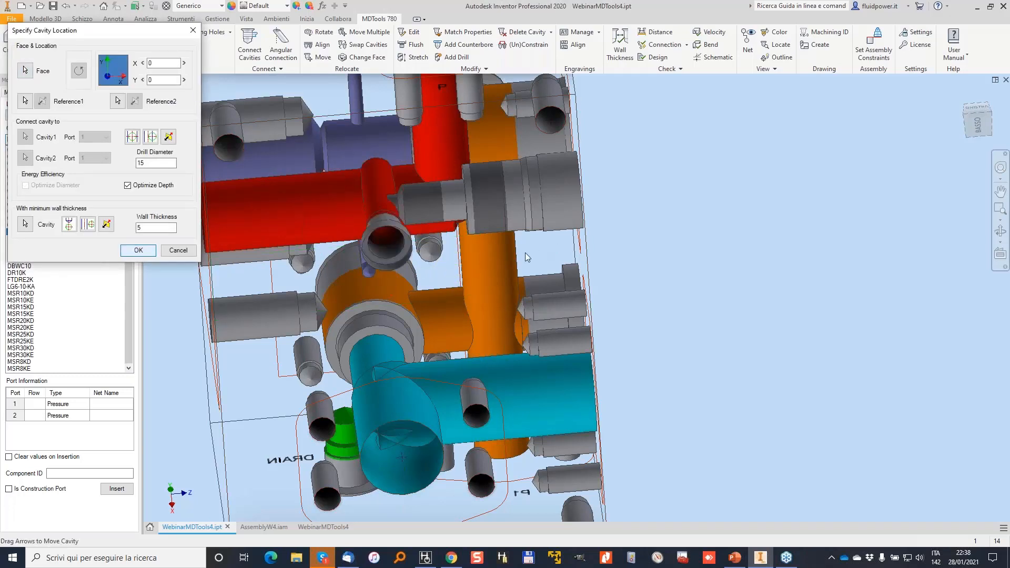
{"action": "middle_click_drag", "start_coordinate": [536, 251], "coordinate": [476, 270], "text": "shift"}
{"action": "middle_click_drag", "start_coordinate": [584, 271], "coordinate": [353, 127], "text": "shift"}
Place construction port PLUG4 with cavity XG38 on the right face, connecting port 2 of the RV cavity to the cyan T passage.
{"action": "left_click", "coordinate": [106, 41]}
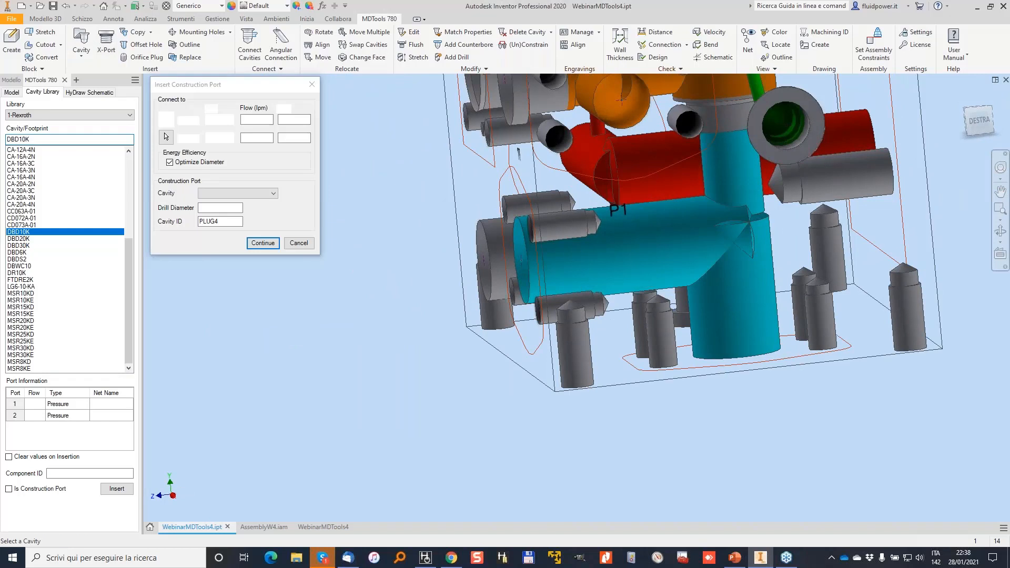
{"action": "middle_click_drag", "start_coordinate": [444, 239], "coordinate": [470, 256], "text": "shift"}
{"action": "left_click", "coordinate": [470, 258]}
{"action": "left_click", "coordinate": [209, 135]}
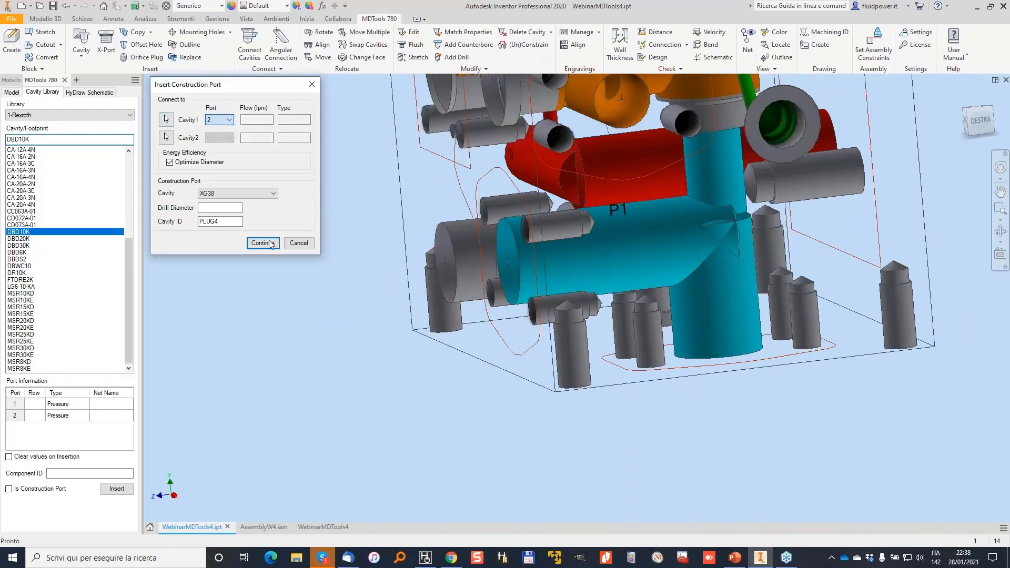
{"action": "left_click", "coordinate": [262, 243]}
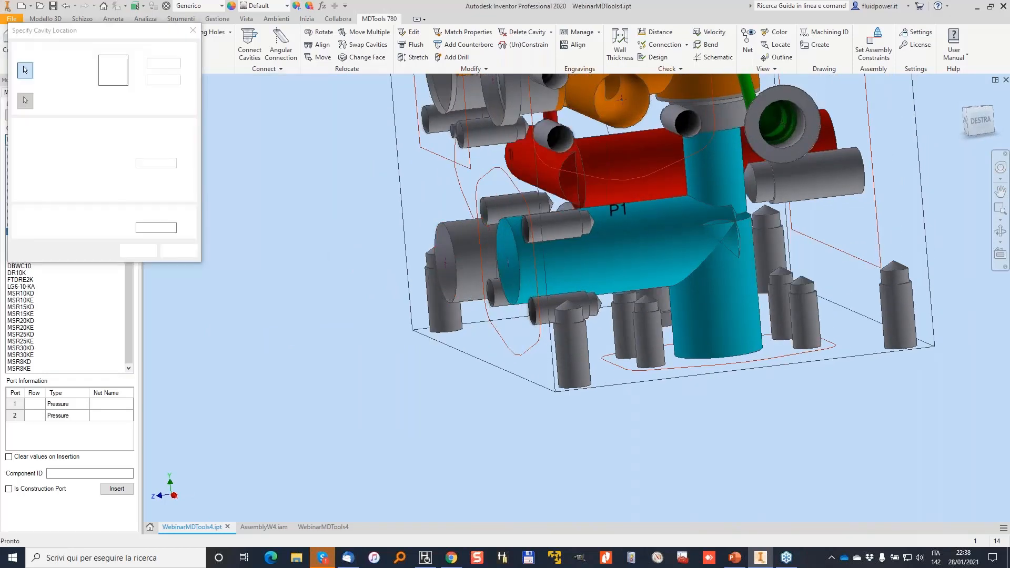
{"action": "left_click", "coordinate": [643, 295]}
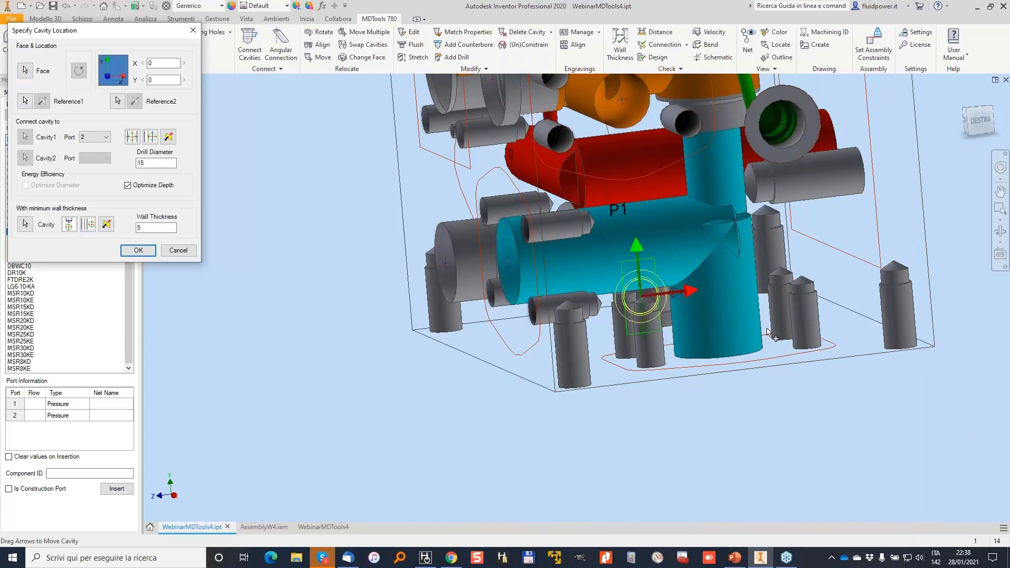
{"action": "left_click", "coordinate": [155, 140]}
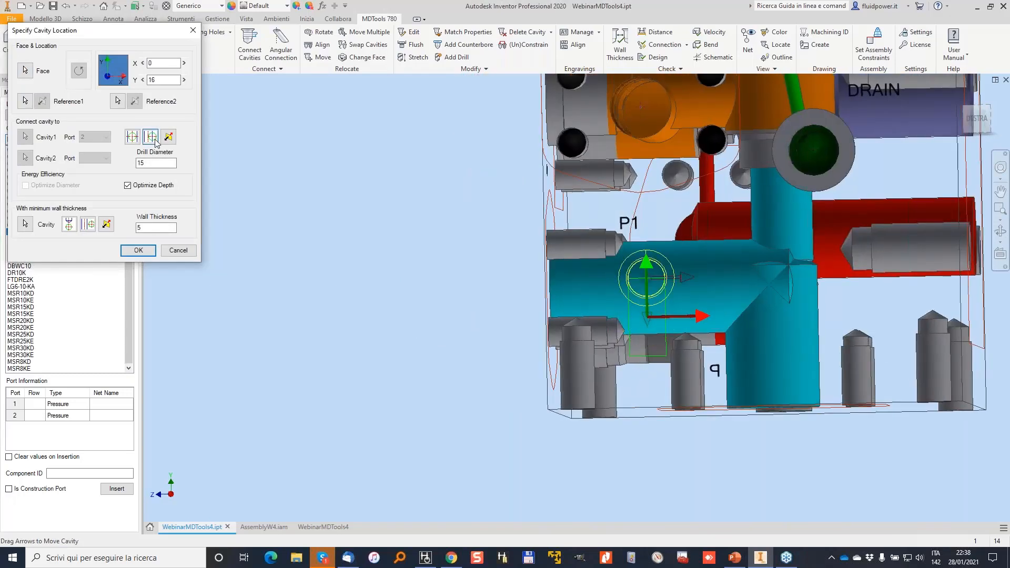
{"action": "left_click_drag", "start_coordinate": [158, 80], "coordinate": [142, 80]}
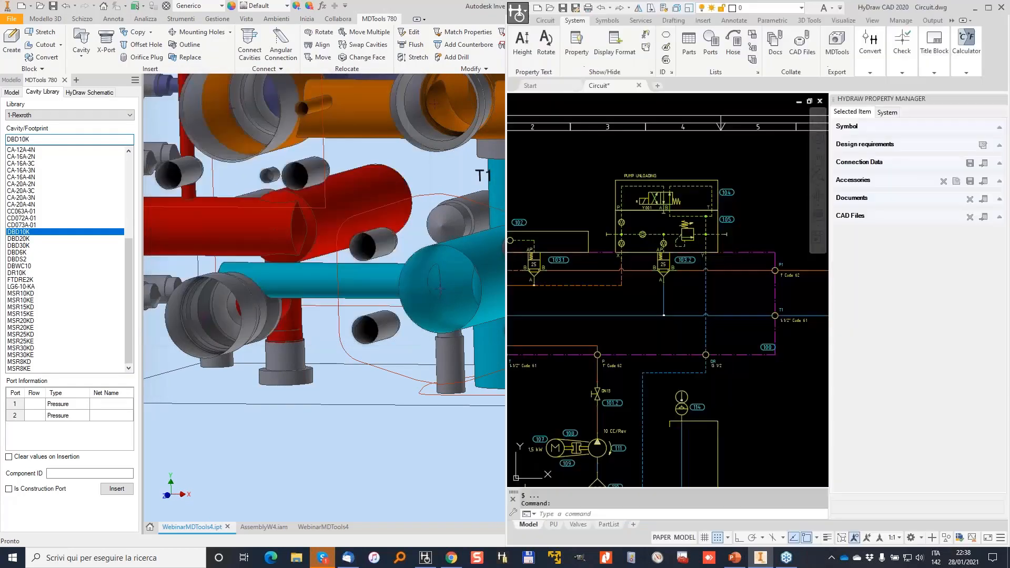
Check the RV cavity's IDs, dimensions and port nets in its edit data and leave them without changes.
{"action": "left_click", "coordinate": [413, 34]}
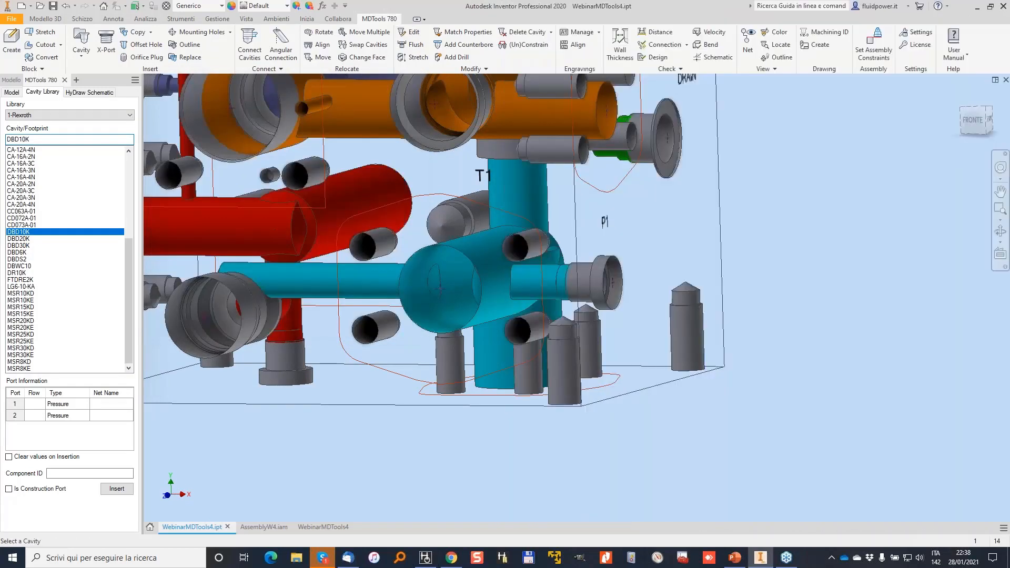
{"action": "left_click", "coordinate": [356, 322]}
{"action": "scroll", "coordinate": [355, 435], "scroll_direction": "down", "scroll_amount": 3}
{"action": "left_click", "coordinate": [413, 32]}
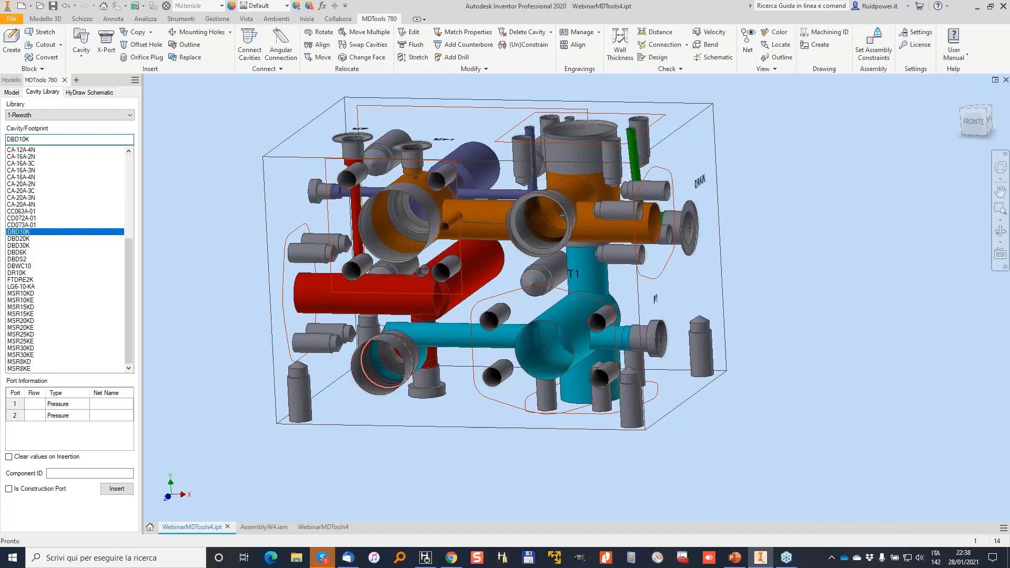
{"action": "left_click", "coordinate": [376, 381]}
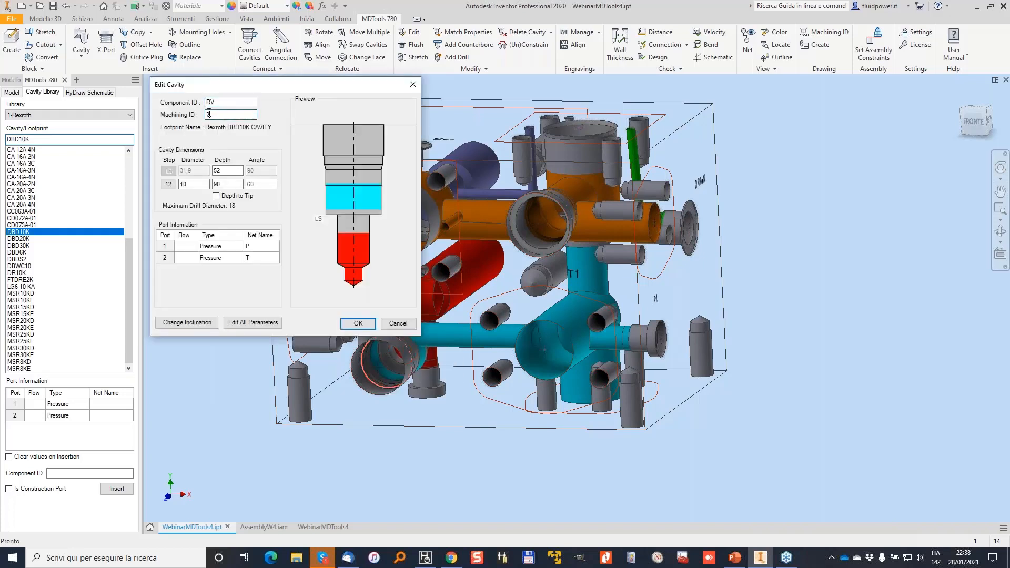
{"action": "left_click", "coordinate": [408, 324]}
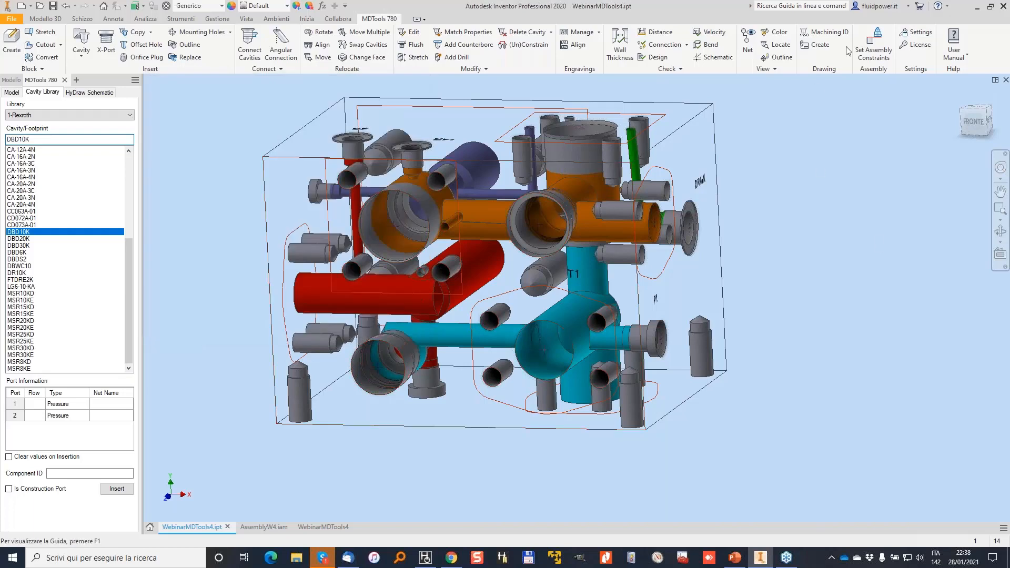
Generate the block's machining IDs with the 101, 102, 201, 202 scheme, grouping identical cavities and keeping existing machining IDs.
{"action": "left_click", "coordinate": [823, 32]}
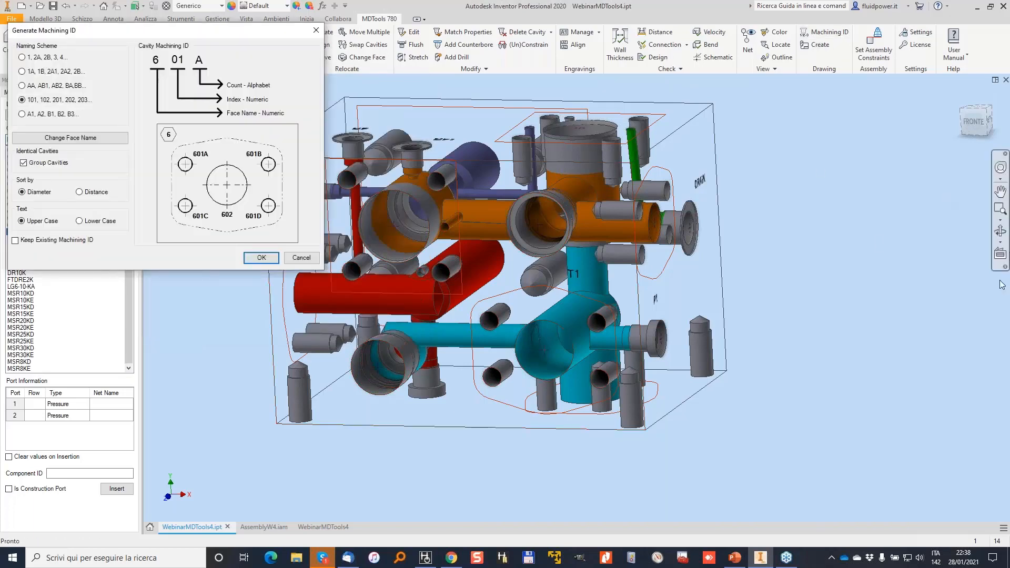
{"action": "left_click", "coordinate": [16, 241]}
{"action": "mouse_move", "coordinate": [7, 234]}
{"action": "left_mouse_down"}
{"action": "mouse_move", "coordinate": [54, 220]}
{"action": "mouse_move", "coordinate": [16, 234]}
{"action": "left_mouse_up"}
{"action": "mouse_move", "coordinate": [363, 102]}
{"action": "left_mouse_down"}
{"action": "mouse_move", "coordinate": [481, 167]}
{"action": "mouse_move", "coordinate": [610, 211]}
{"action": "mouse_move", "coordinate": [732, 384]}
{"action": "left_mouse_up"}
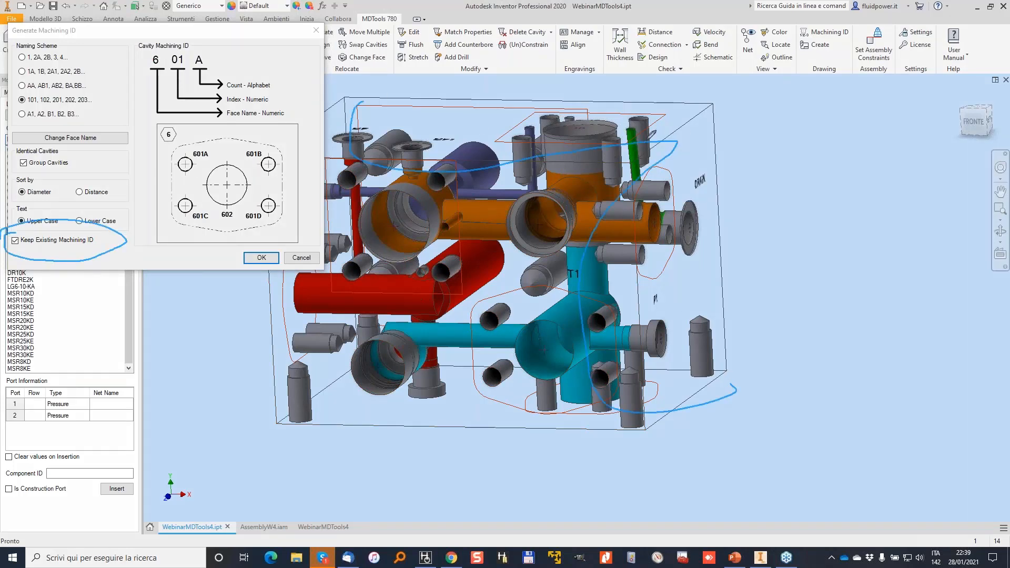
{"action": "left_click", "coordinate": [261, 257]}
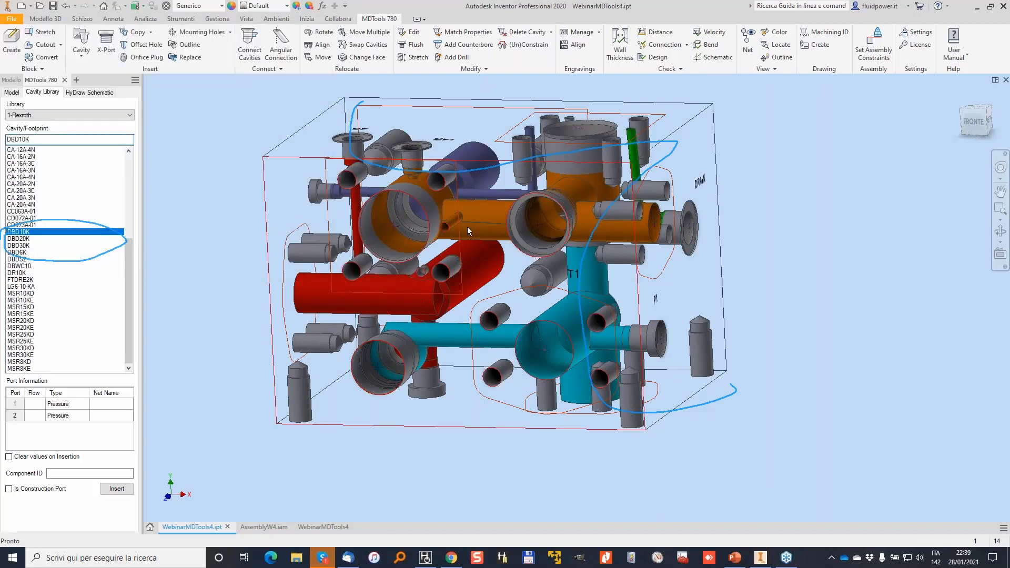
Switch to the WebinarMDTools4 drawing and update it with the changes made to the reference part.
{"action": "left_click", "coordinate": [323, 526]}
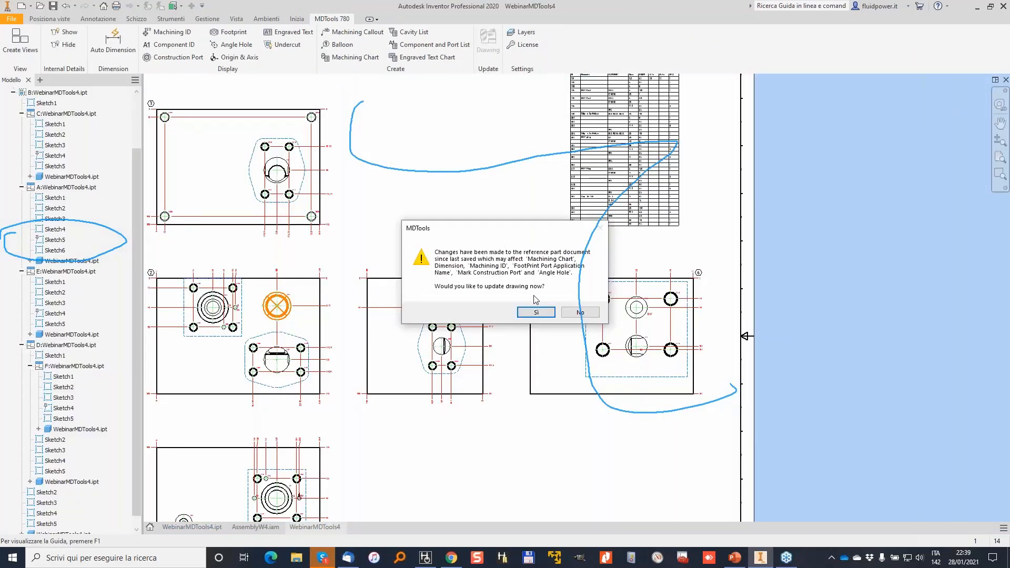
{"action": "left_click", "coordinate": [536, 313]}
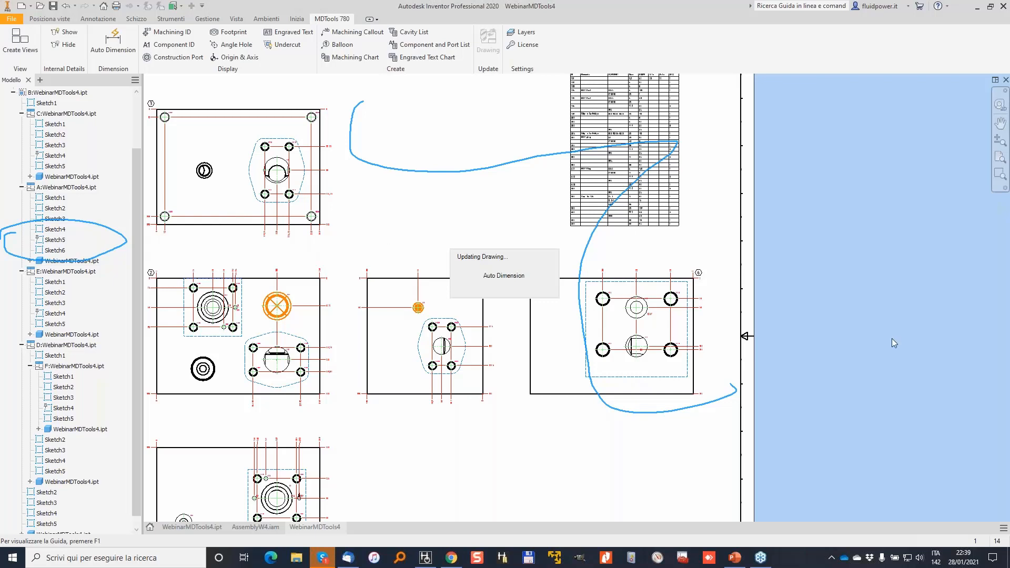
{"action": "key", "text": "Escape"}
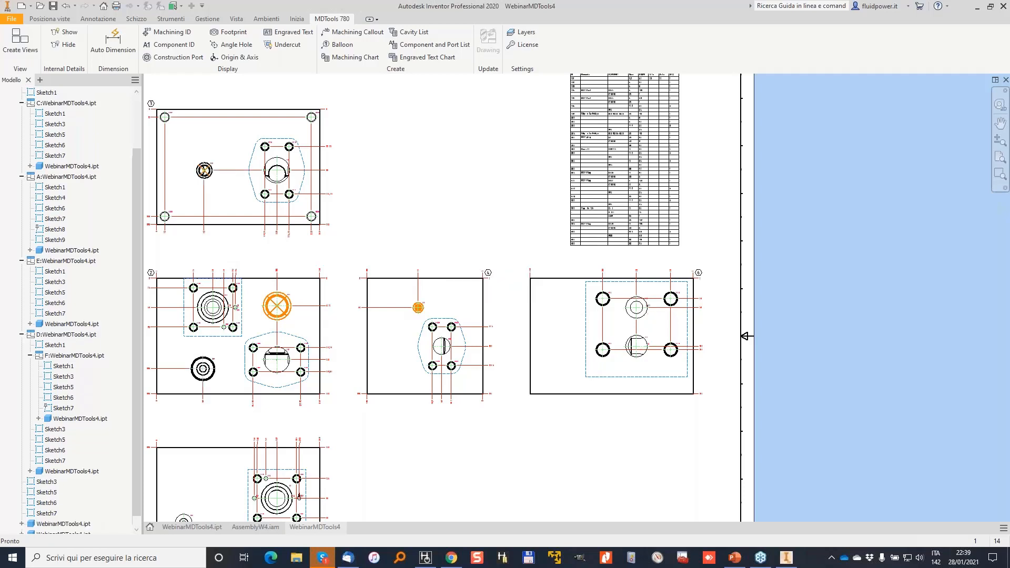
Examine the machining IDs and dimensions of the added cavities in the face views and their rows in the machining chart.
{"action": "scroll", "coordinate": [224, 245], "scroll_direction": "down", "scroll_amount": 2}
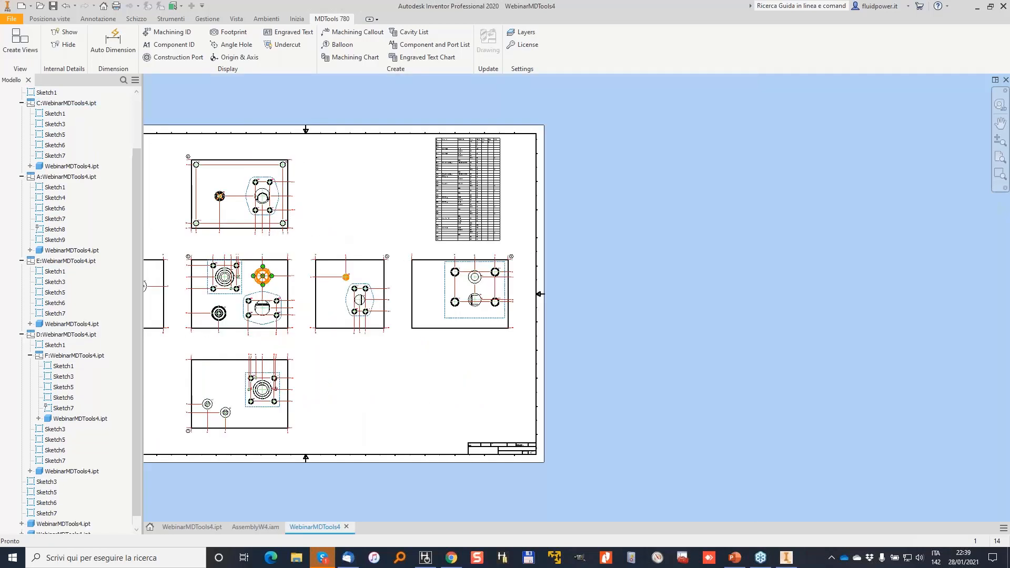
{"action": "scroll", "coordinate": [222, 308], "scroll_direction": "up", "scroll_amount": 5}
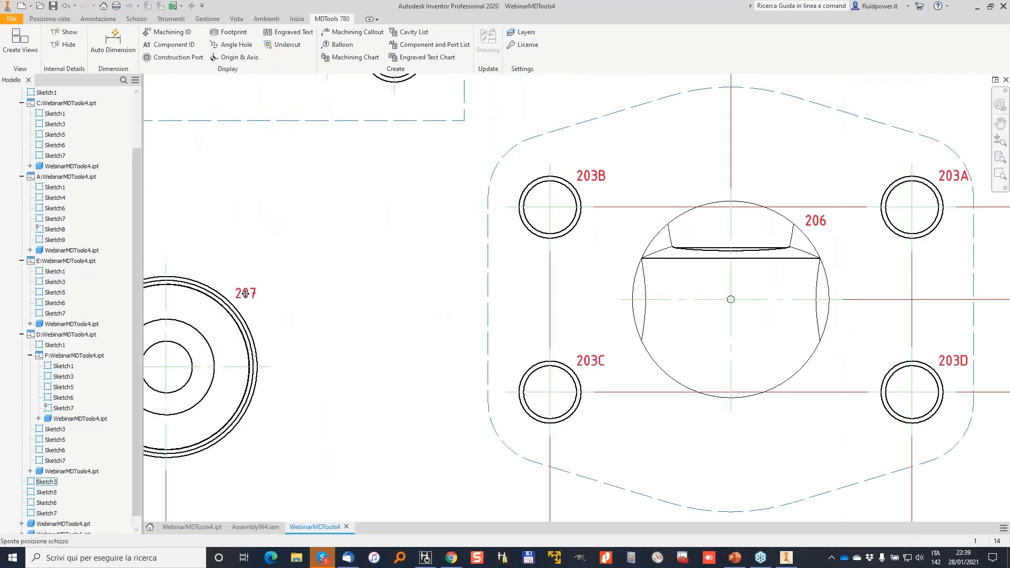
{"action": "scroll", "coordinate": [245, 293], "scroll_direction": "down", "scroll_amount": 5}
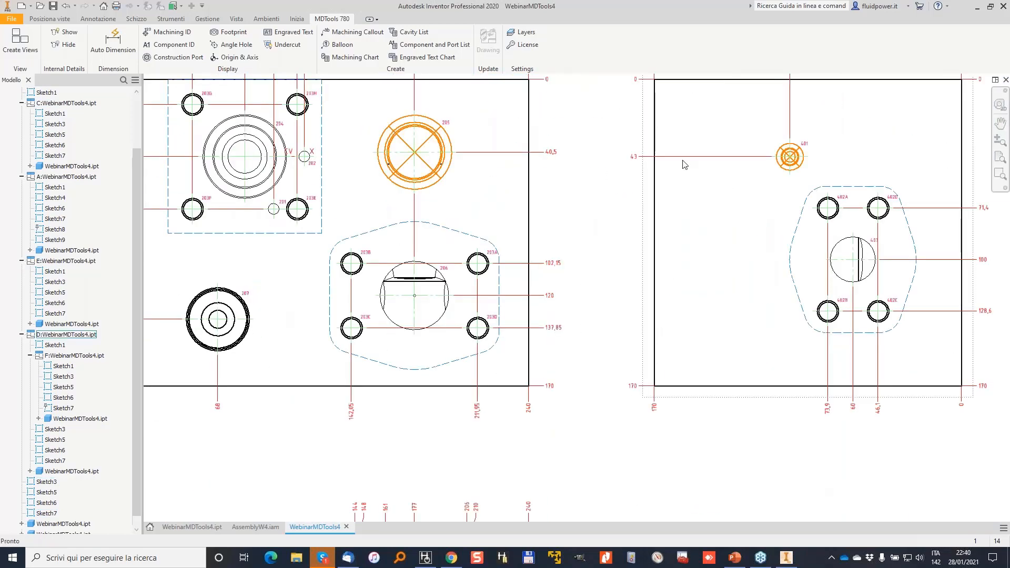
{"action": "scroll", "coordinate": [685, 158], "scroll_direction": "down", "scroll_amount": 2}
{"action": "scroll", "coordinate": [560, 452], "scroll_direction": "down", "scroll_amount": 2}
{"action": "scroll", "coordinate": [817, 261], "scroll_direction": "up", "scroll_amount": 7}
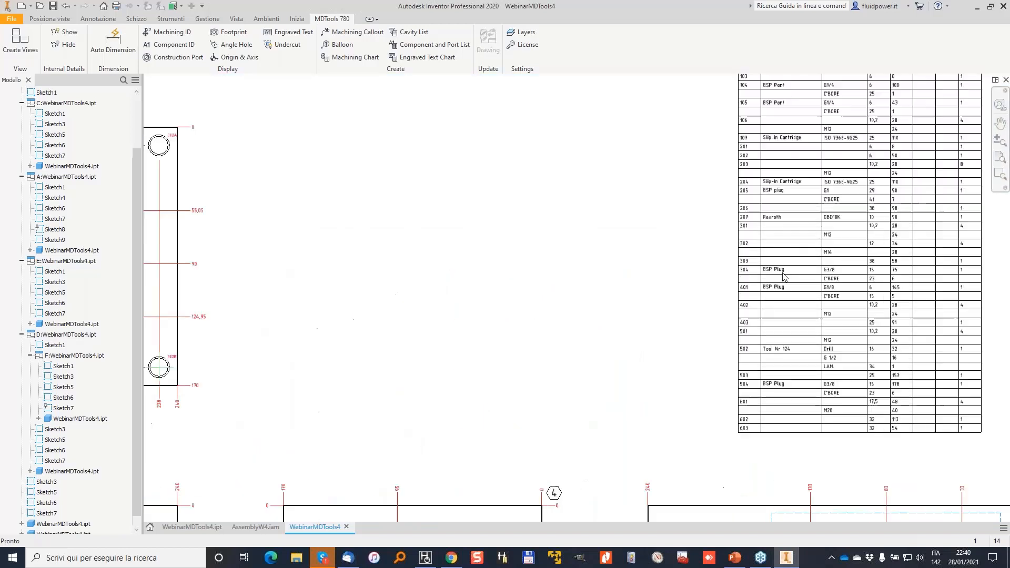
{"action": "middle_click_drag", "start_coordinate": [765, 234], "coordinate": [631, 212]}
{"action": "middle_click_drag", "start_coordinate": [726, 210], "coordinate": [648, 214]}
{"action": "scroll", "coordinate": [767, 135], "scroll_direction": "down", "scroll_amount": 8}
Save the drawing as WebinarMDTools4.dwg together with its dependent part WebinarMDTools4.ipt.
{"action": "left_click", "coordinate": [53, 5]}
{"action": "left_click", "coordinate": [753, 438]}
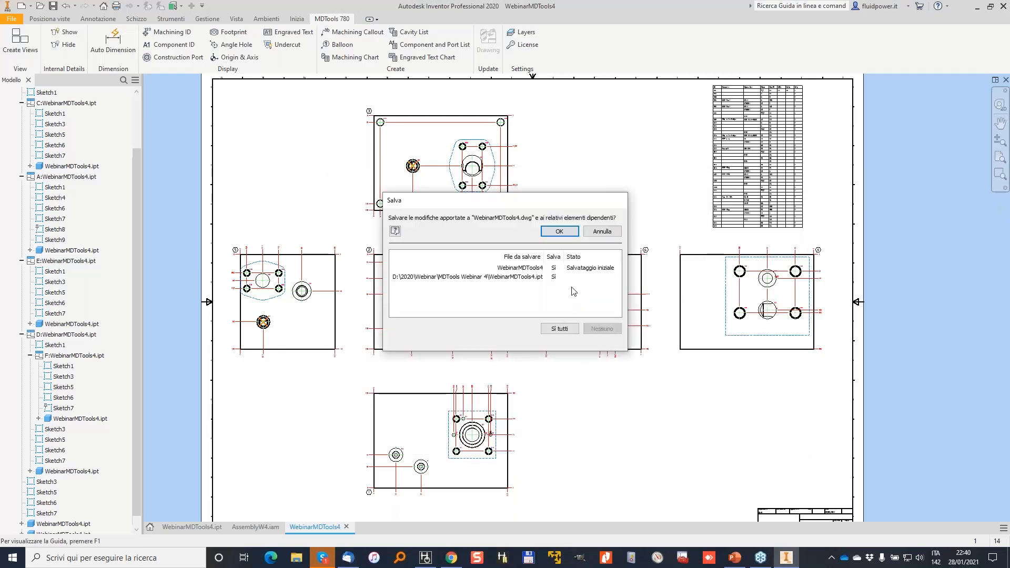
{"action": "left_click", "coordinate": [562, 232]}
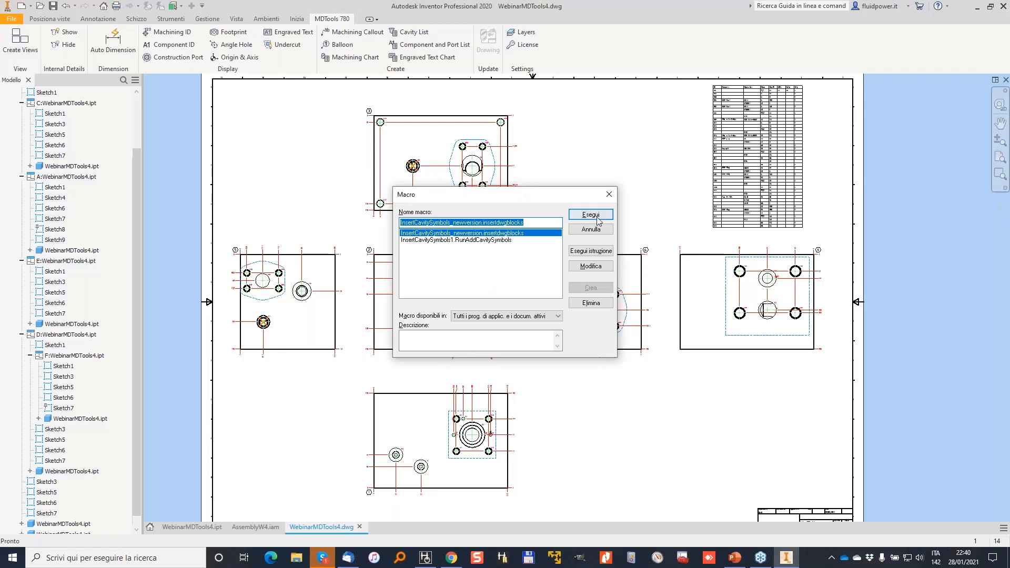
Run the InsertCavitySymbols_newversion.insertdwgblocks macro and place the ISO 7368 - NG25 and BSP Port, BSP Plug details above the title block.
{"action": "left_click", "coordinate": [591, 208]}
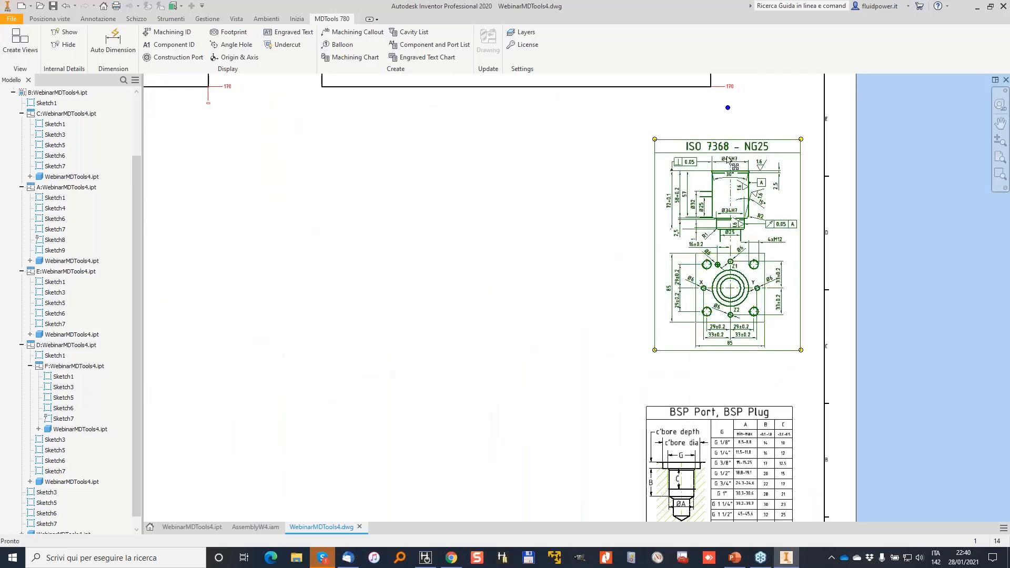
{"action": "left_click_drag", "start_coordinate": [742, 345], "coordinate": [737, 341]}
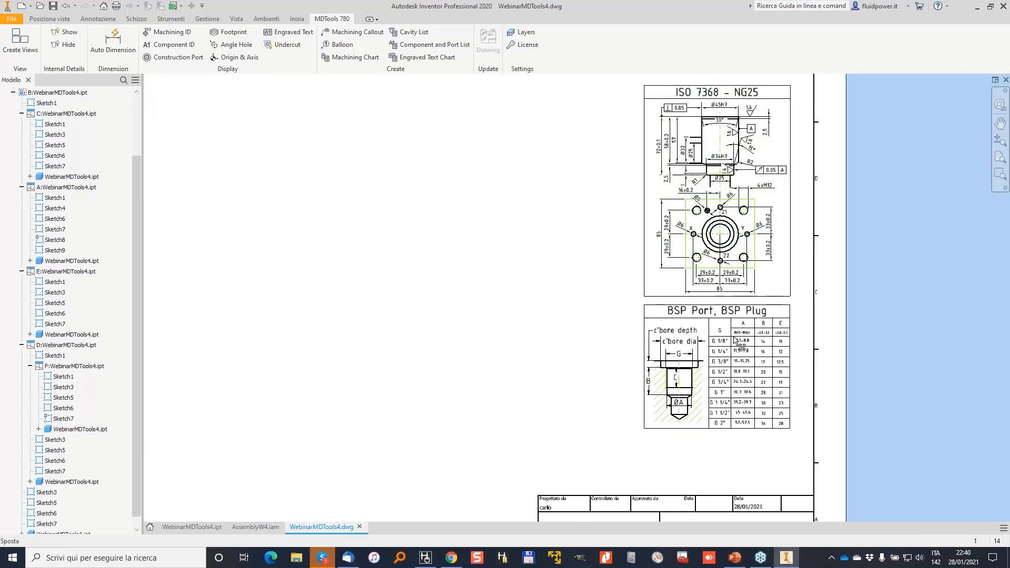
Show the internal details in all the block's drawing views.
{"action": "scroll", "coordinate": [557, 311], "scroll_direction": "down", "scroll_amount": 5}
{"action": "middle_click_drag", "start_coordinate": [557, 311], "coordinate": [800, 448]}
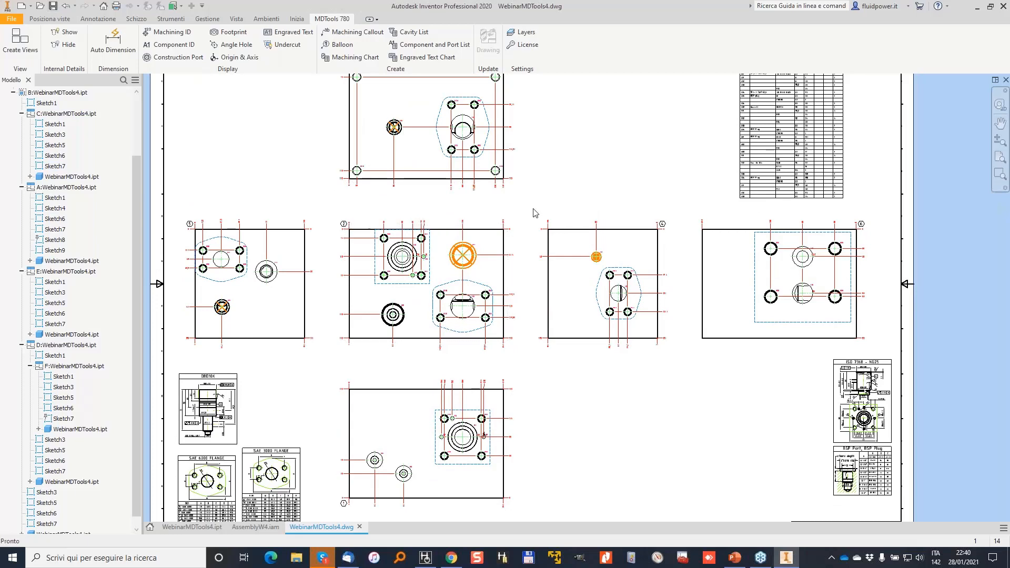
{"action": "left_click", "coordinate": [65, 33]}
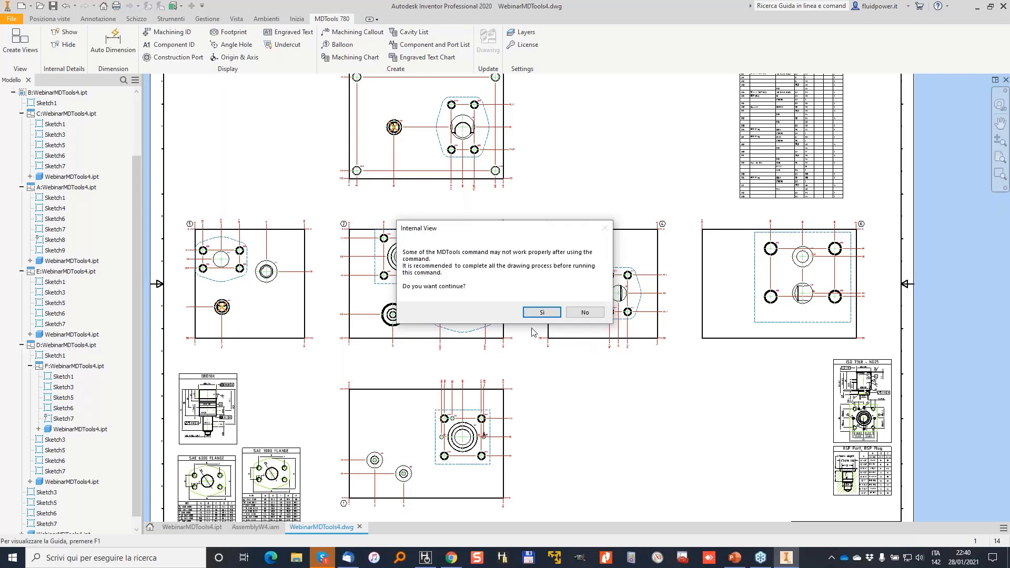
{"action": "left_click", "coordinate": [547, 315]}
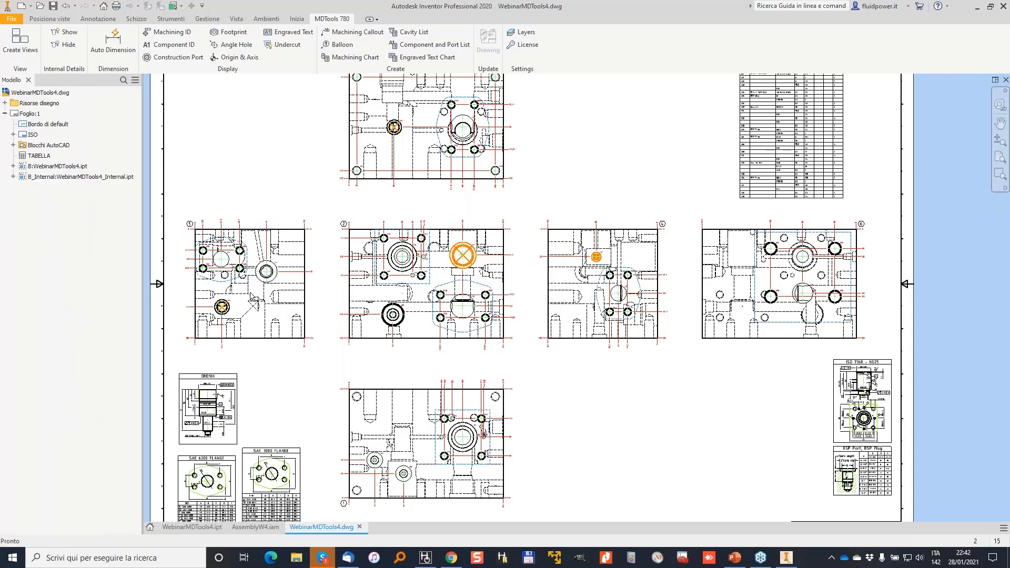
Examine the dashed internal drillings in the face 5 view, then the cavity details and title block of the sheet.
{"action": "scroll", "coordinate": [249, 295], "scroll_direction": "up", "scroll_amount": 5}
{"action": "middle_click_drag", "start_coordinate": [249, 295], "coordinate": [286, 267]}
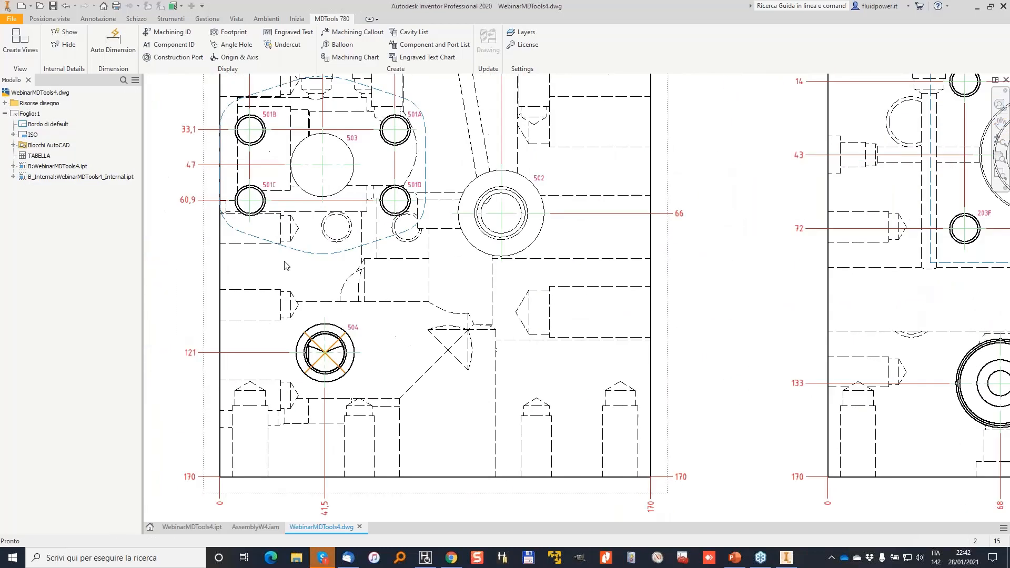
{"action": "mouse_move", "coordinate": [503, 208]}
{"action": "middle_mouse_down"}
{"action": "mouse_move", "coordinate": [612, 172]}
{"action": "mouse_move", "coordinate": [528, 214]}
{"action": "mouse_move", "coordinate": [647, 169]}
{"action": "mouse_move", "coordinate": [655, 155]}
{"action": "middle_mouse_up"}
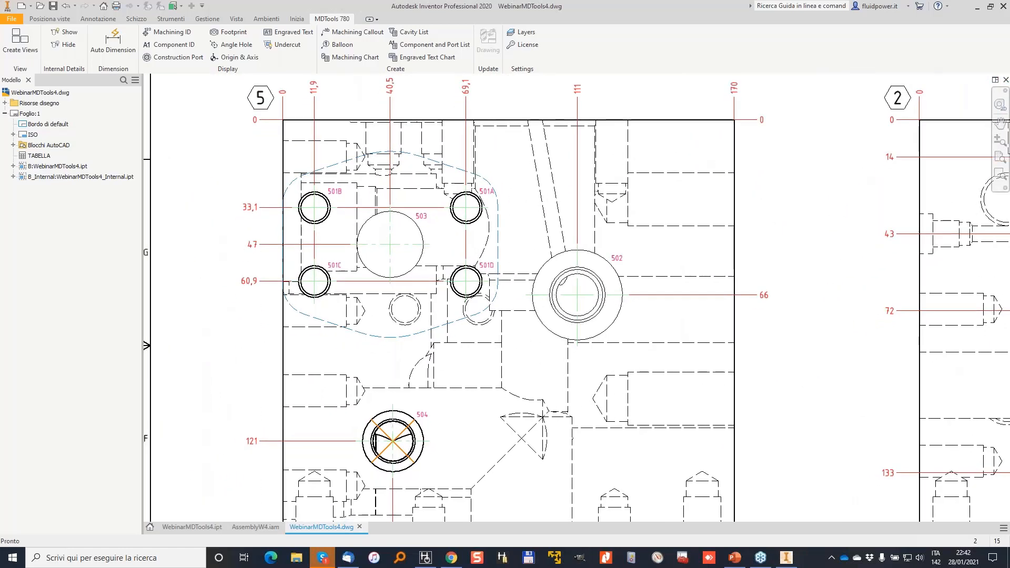
{"action": "left_click_drag", "start_coordinate": [533, 120], "coordinate": [550, 260]}
{"action": "left_click_drag", "start_coordinate": [479, 125], "coordinate": [478, 167]}
{"action": "left_click_drag", "start_coordinate": [591, 143], "coordinate": [584, 181]}
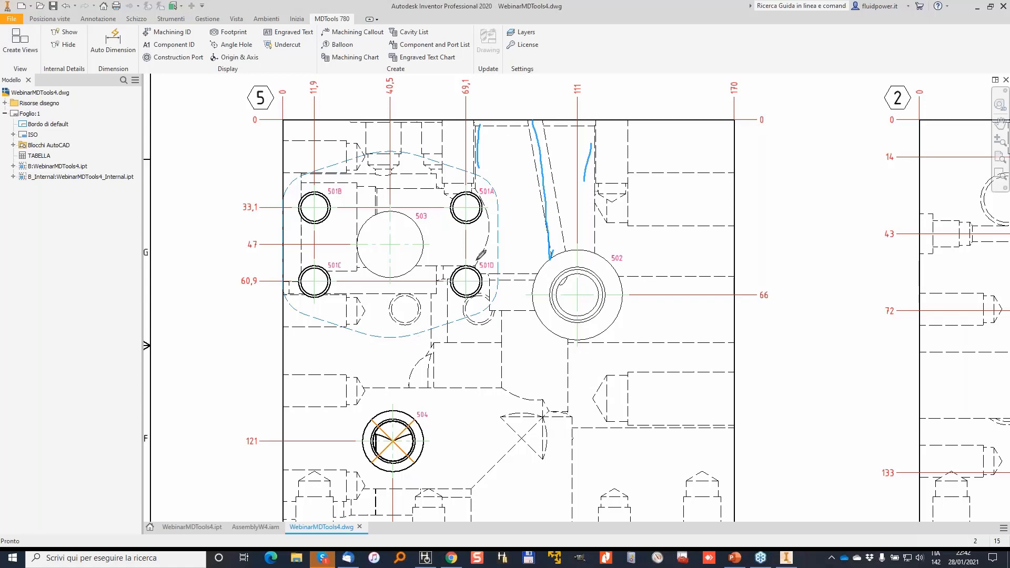
{"action": "scroll", "coordinate": [493, 272], "scroll_direction": "down", "scroll_amount": 5}
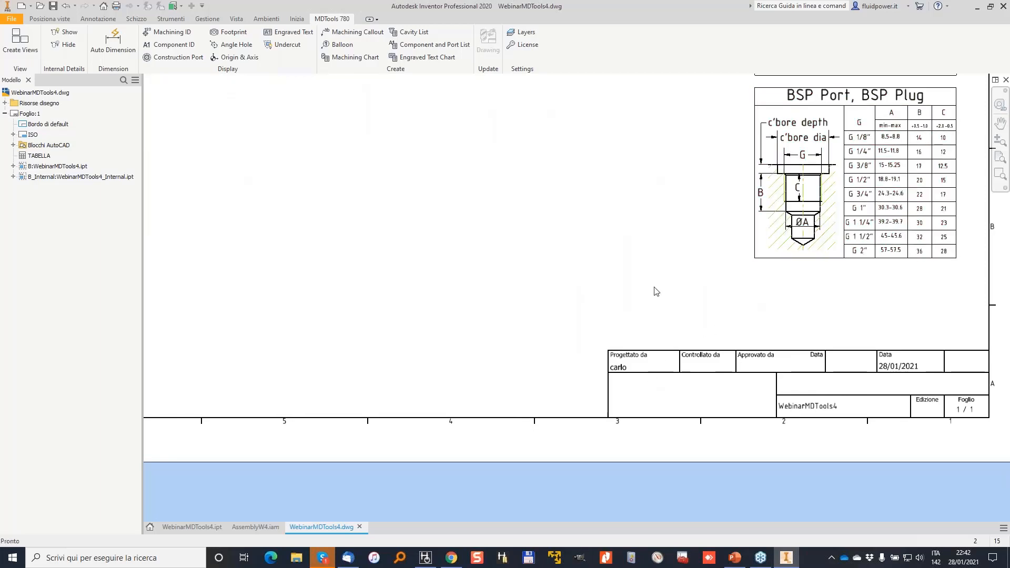
{"action": "scroll", "coordinate": [608, 290], "scroll_direction": "down", "scroll_amount": 3}
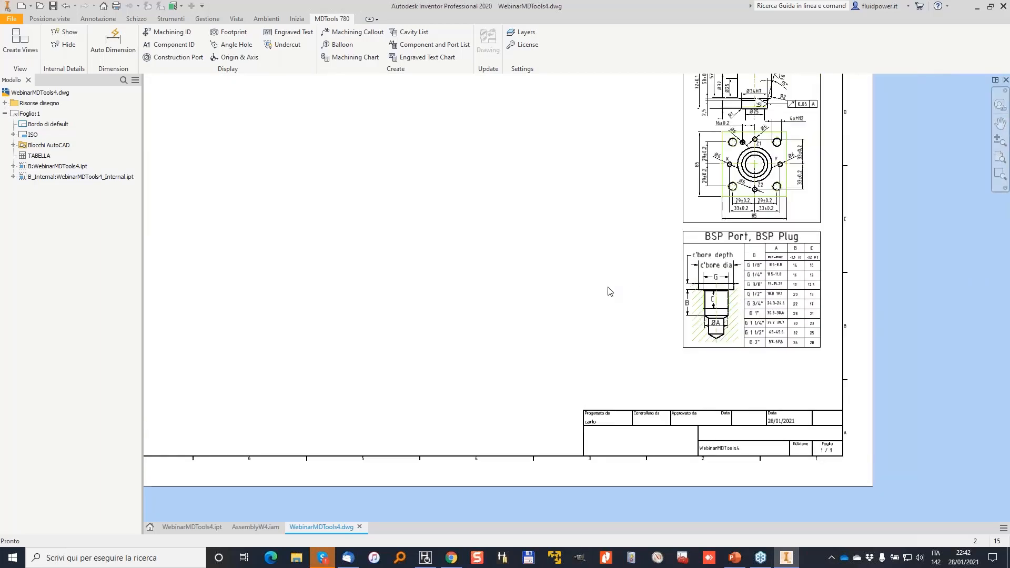
{"action": "scroll", "coordinate": [608, 291], "scroll_direction": "down", "scroll_amount": 1}
{"action": "scroll", "coordinate": [608, 287], "scroll_direction": "down", "scroll_amount": 1}
{"action": "scroll", "coordinate": [471, 196], "scroll_direction": "up", "scroll_amount": 1}
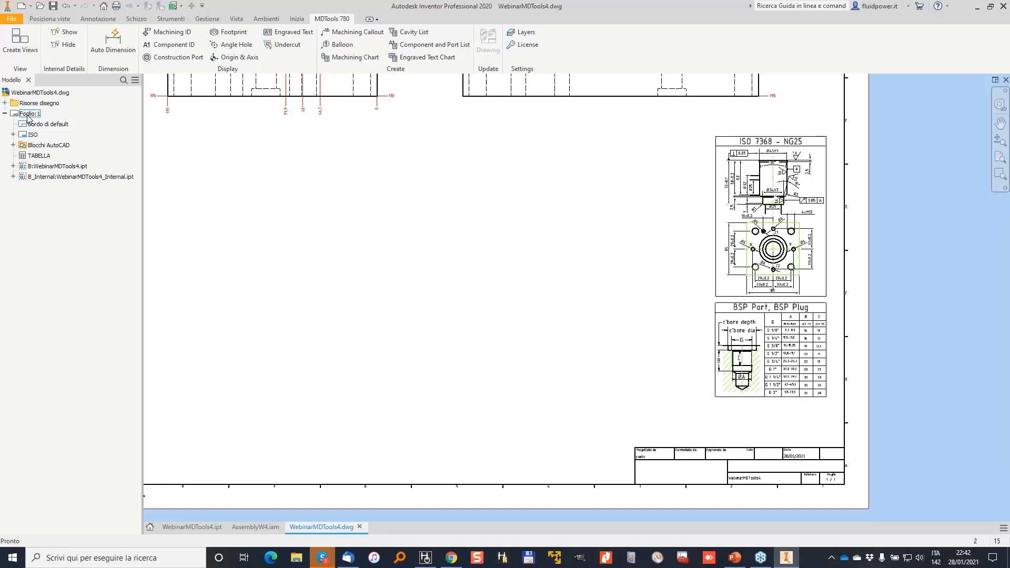
{"action": "scroll", "coordinate": [689, 526], "scroll_direction": "up", "scroll_amount": 5}
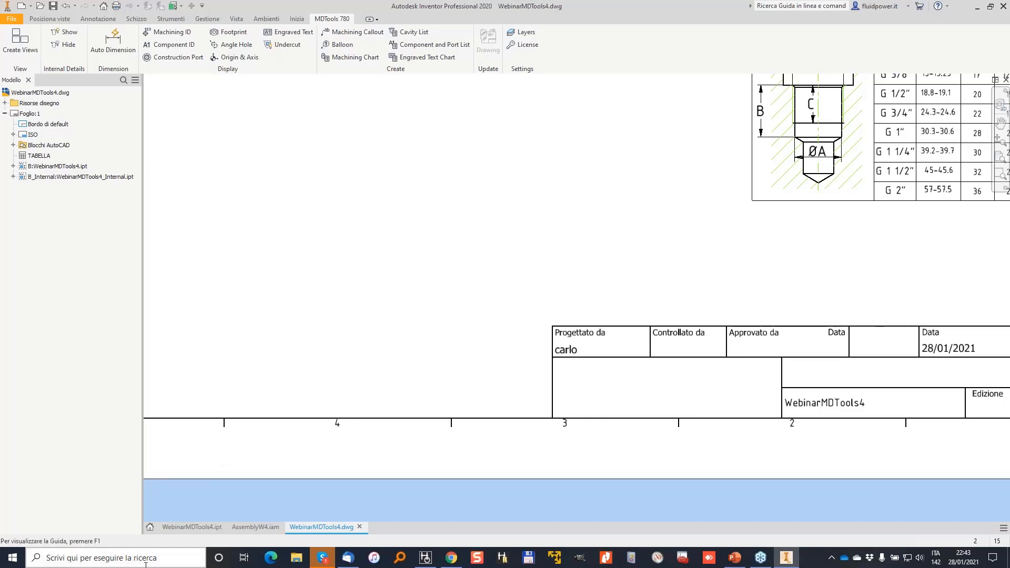
Switch to File Explorer and open the MDTools Webinar 4 folder that contains WebinarMDTools4.dwg.
{"action": "left_click", "coordinate": [296, 557]}
{"action": "right_click", "coordinate": [538, 289]}
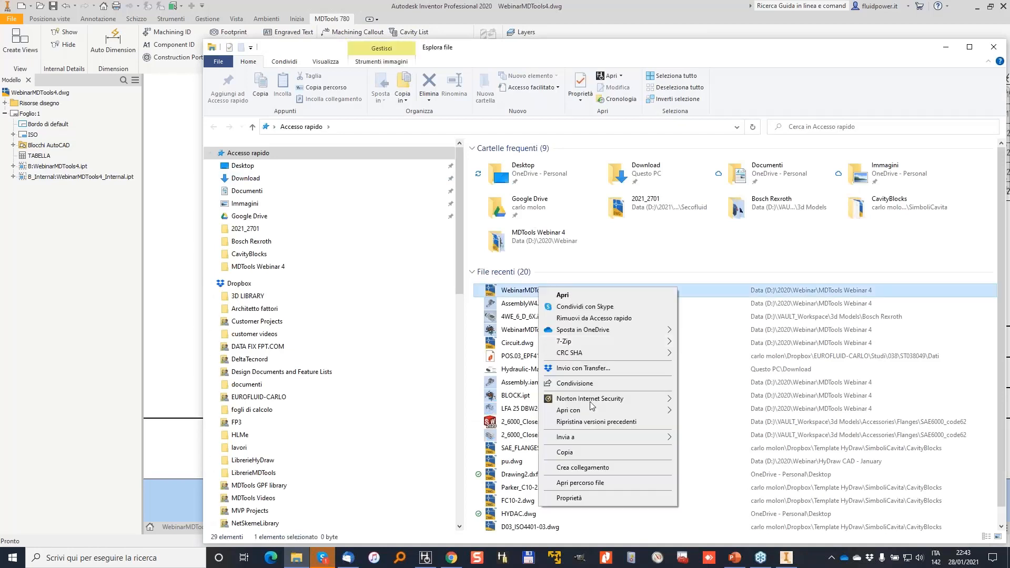
{"action": "left_click", "coordinate": [588, 484]}
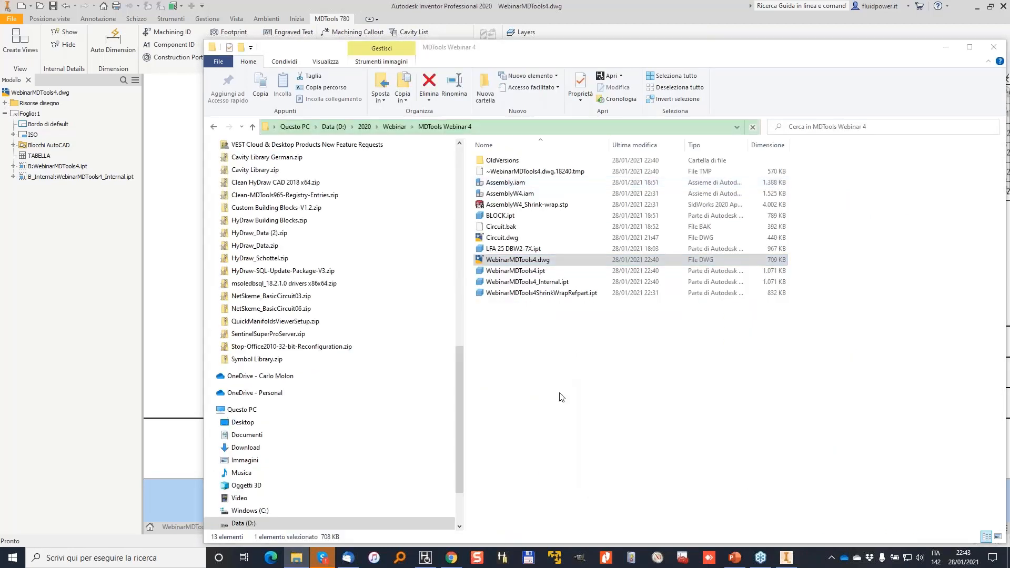
{"action": "left_click", "coordinate": [562, 398]}
Switch to SOLIDWORKS and create a new drawing from the Idrover template, without inserting a model view.
{"action": "left_click", "coordinate": [554, 205]}
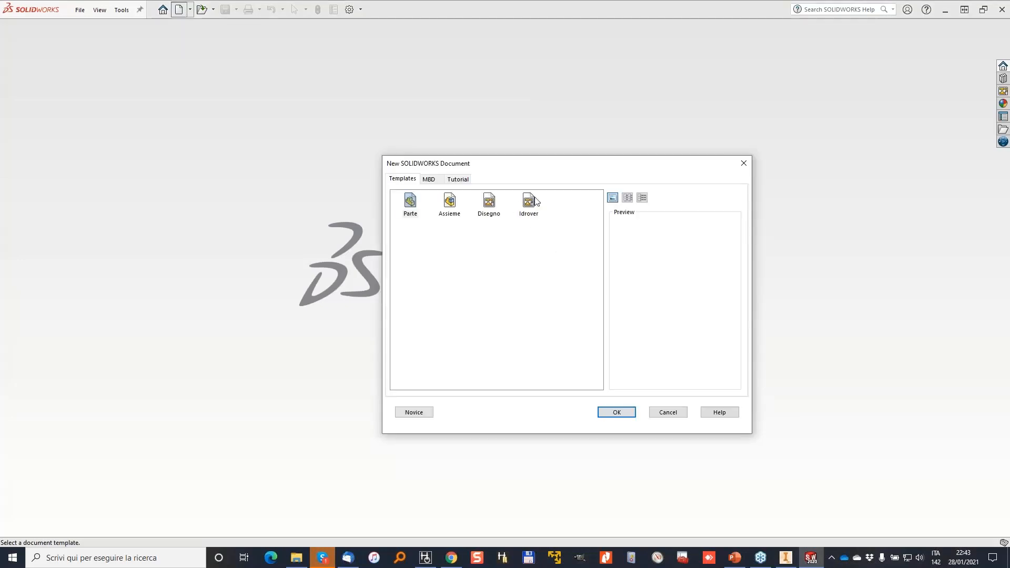
{"action": "double_click", "coordinate": [530, 201]}
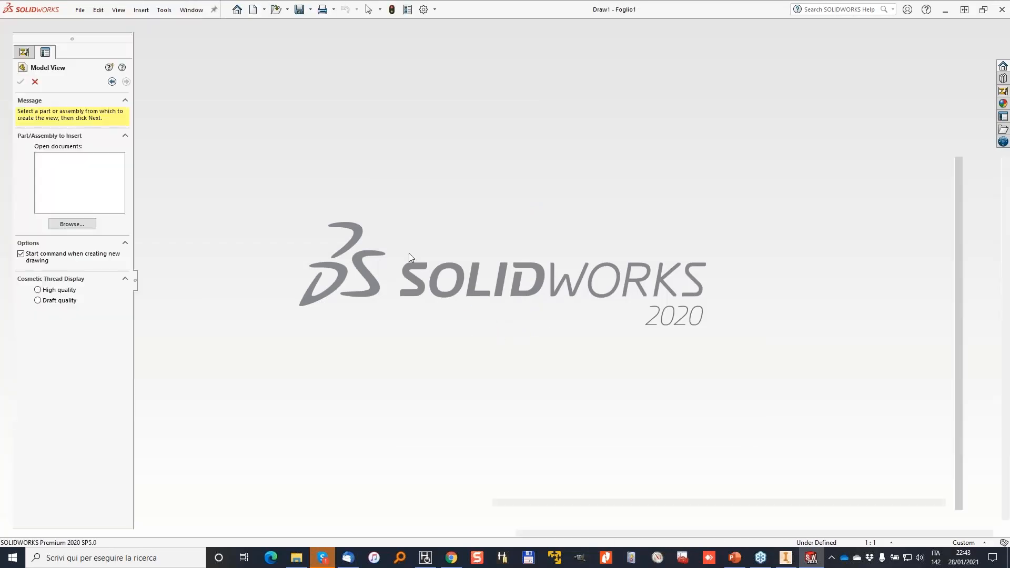
{"action": "scroll", "coordinate": [778, 463], "scroll_direction": "down", "scroll_amount": 2}
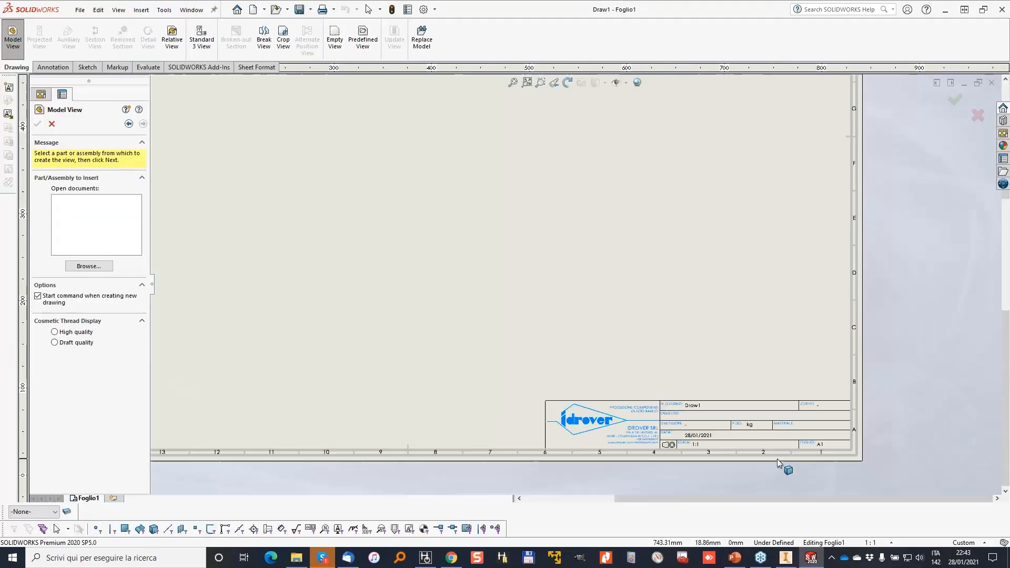
{"action": "scroll", "coordinate": [581, 339], "scroll_direction": "down", "scroll_amount": 4}
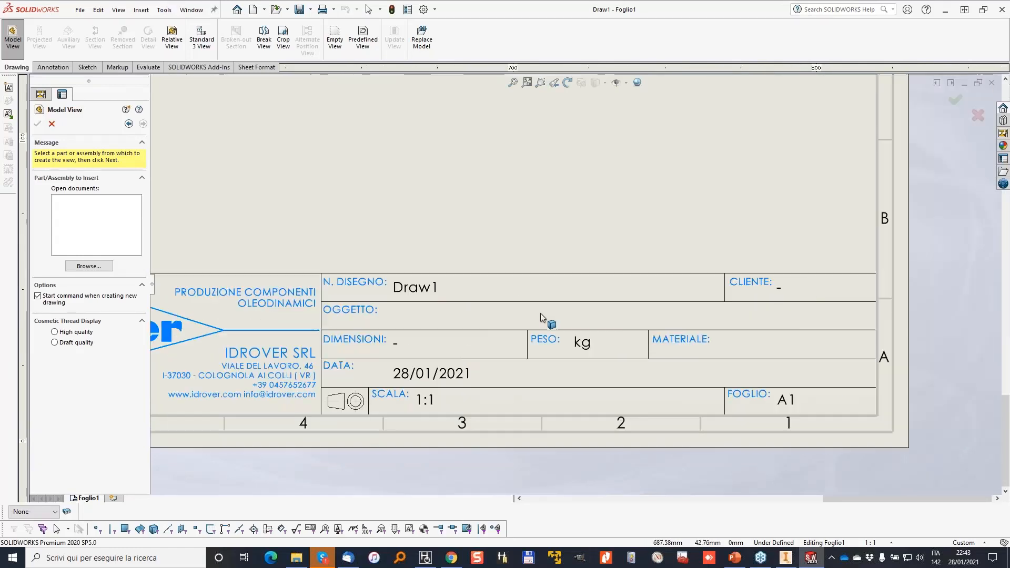
{"action": "scroll", "coordinate": [541, 313], "scroll_direction": "down", "scroll_amount": 3}
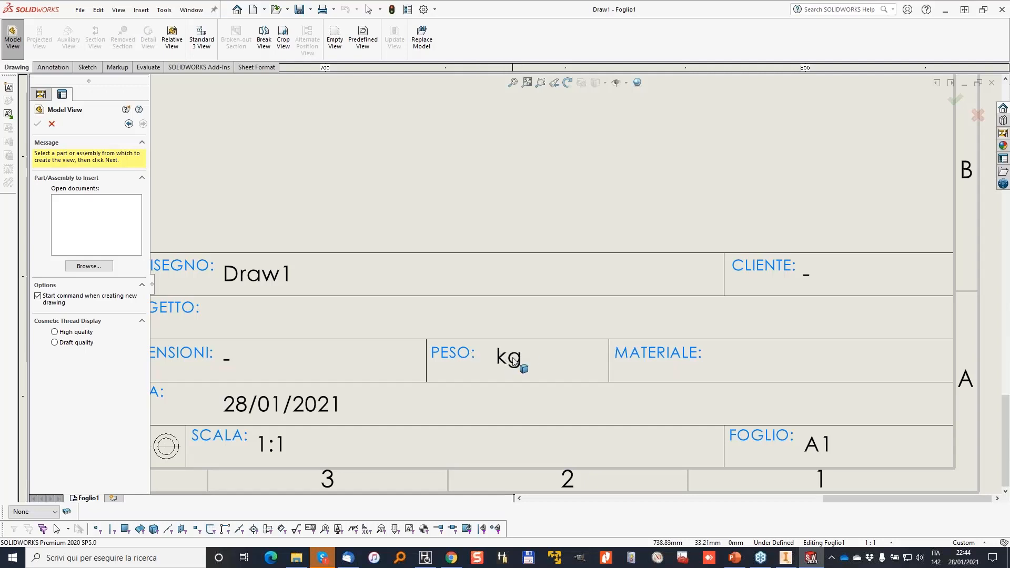
{"action": "scroll", "coordinate": [513, 366], "scroll_direction": "up", "scroll_amount": 2}
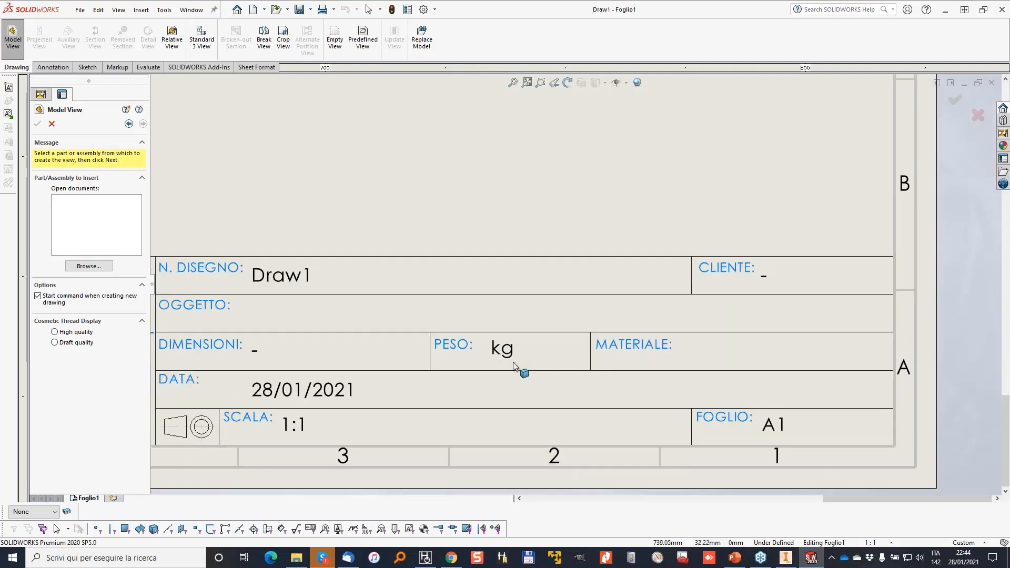
{"action": "scroll", "coordinate": [515, 367], "scroll_direction": "up", "scroll_amount": 1}
{"action": "left_click", "coordinate": [51, 124]}
Activate the MDTools 970 add-in for the current session.
{"action": "left_click", "coordinate": [434, 9]}
{"action": "left_click", "coordinate": [447, 44]}
{"action": "scroll", "coordinate": [321, 328], "scroll_direction": "down", "scroll_amount": 4}
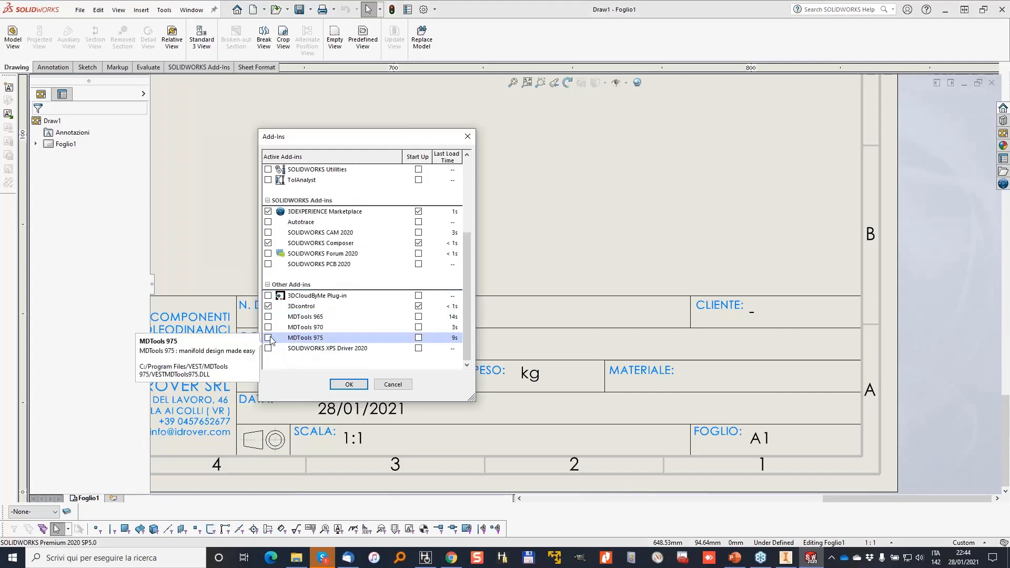
{"action": "left_click", "coordinate": [267, 326]}
{"action": "left_click", "coordinate": [349, 385]}
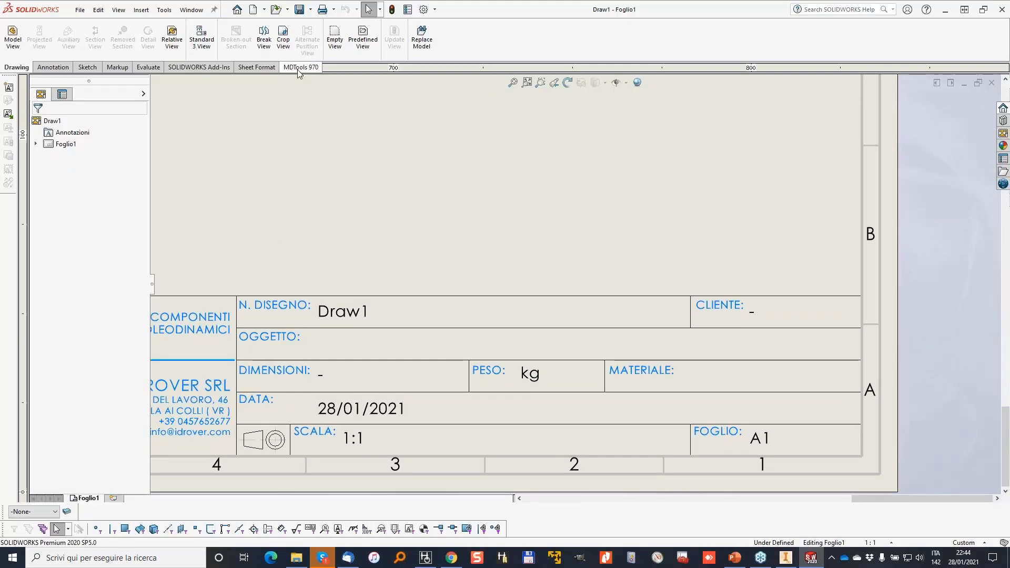
Create the manifold face views of Block.SLDPRT at 1:2 scale with MDTools Create Views, using Front as base view and automatic positioning.
{"action": "left_click", "coordinate": [290, 67]}
{"action": "left_click", "coordinate": [12, 40]}
{"action": "left_click", "coordinate": [164, 121]}
{"action": "left_click", "coordinate": [221, 165]}
{"action": "left_click", "coordinate": [542, 454]}
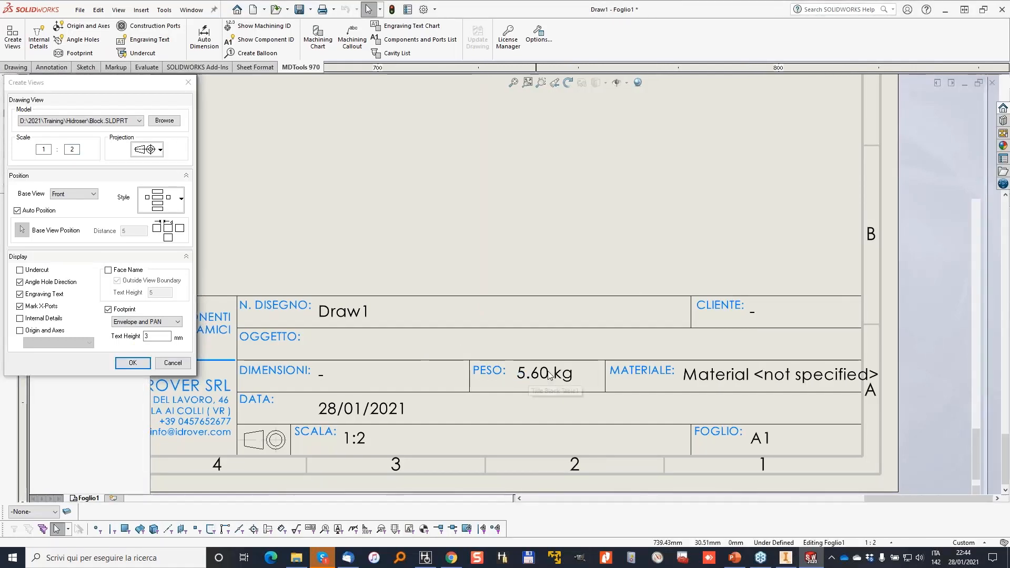
{"action": "key", "text": "Delete"}
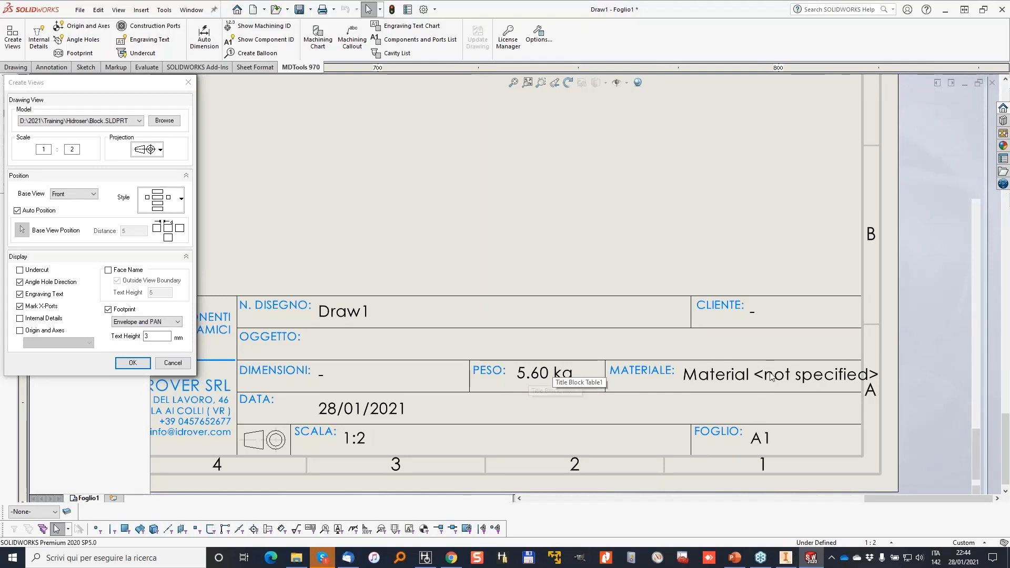
{"action": "key", "text": "Return"}
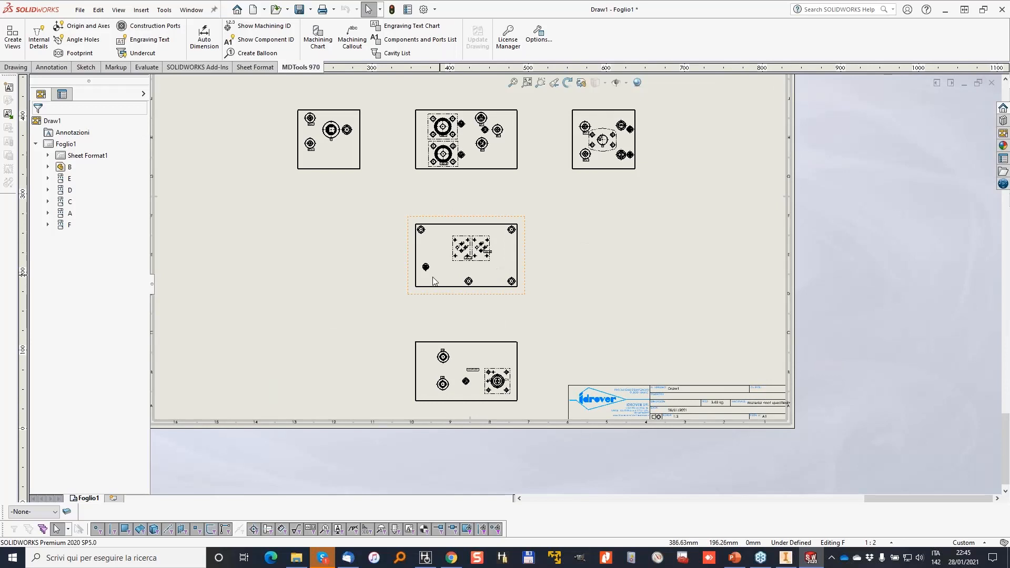
Open the AssemblyW4_Shrink-wrap.stp model in SOLIDWORKS and set its display style to Hidden Lines Visible.
{"action": "left_click", "coordinate": [297, 561]}
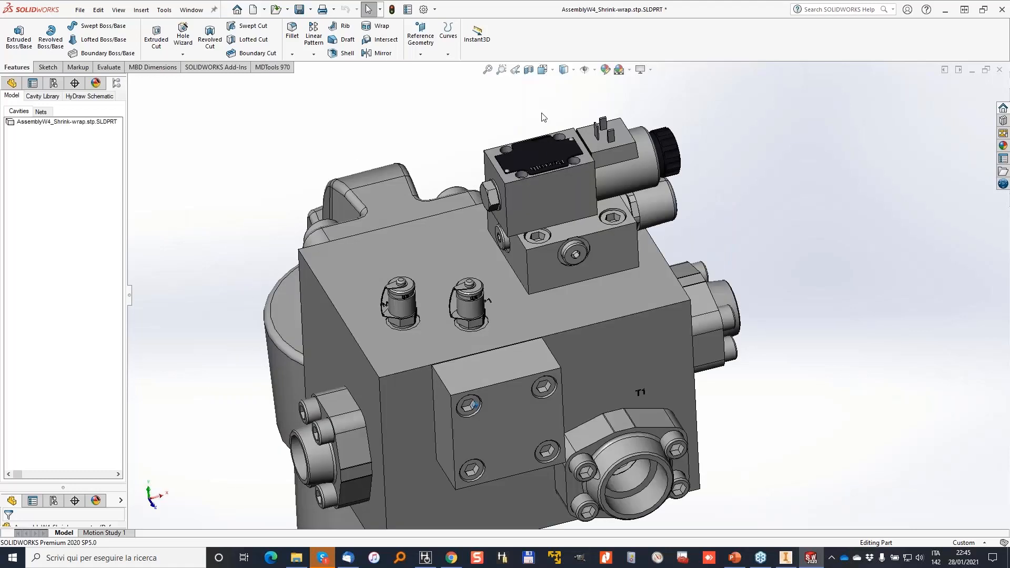
{"action": "left_click", "coordinate": [553, 70]}
{"action": "left_click", "coordinate": [573, 70]}
{"action": "left_click", "coordinate": [571, 142]}
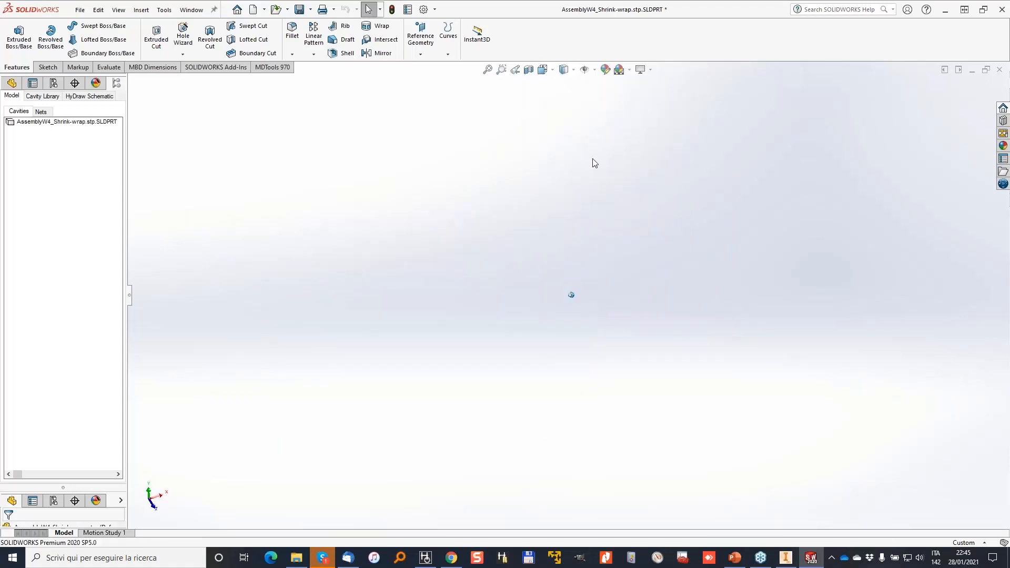
Restore the Shaded With Edges display and set the manifold block body's transparent amount to 1.00 to expose its internal drillings and fittings.
{"action": "left_click", "coordinate": [564, 69]}
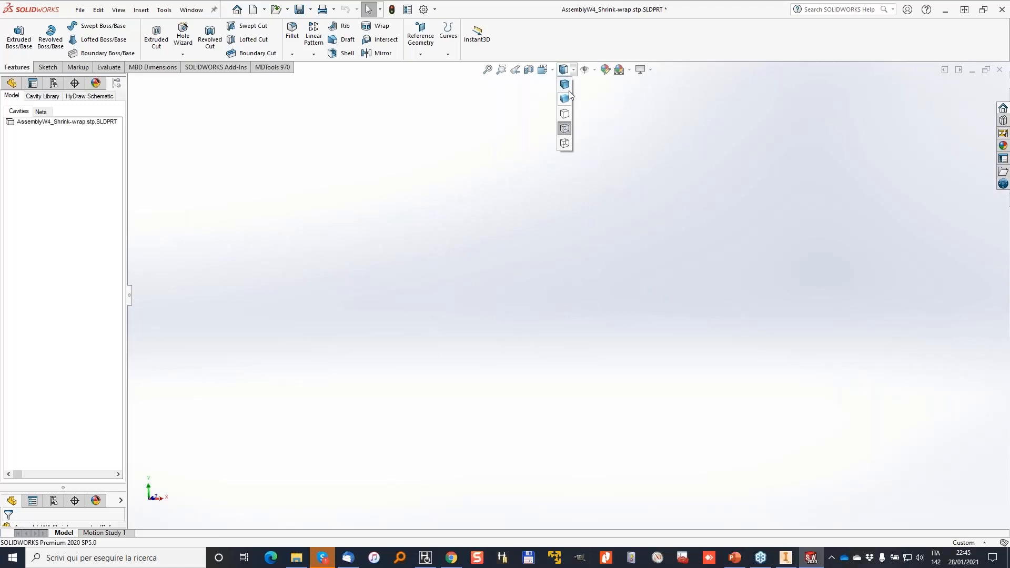
{"action": "left_click", "coordinate": [569, 91]}
{"action": "scroll", "coordinate": [654, 224], "scroll_direction": "down", "scroll_amount": 3}
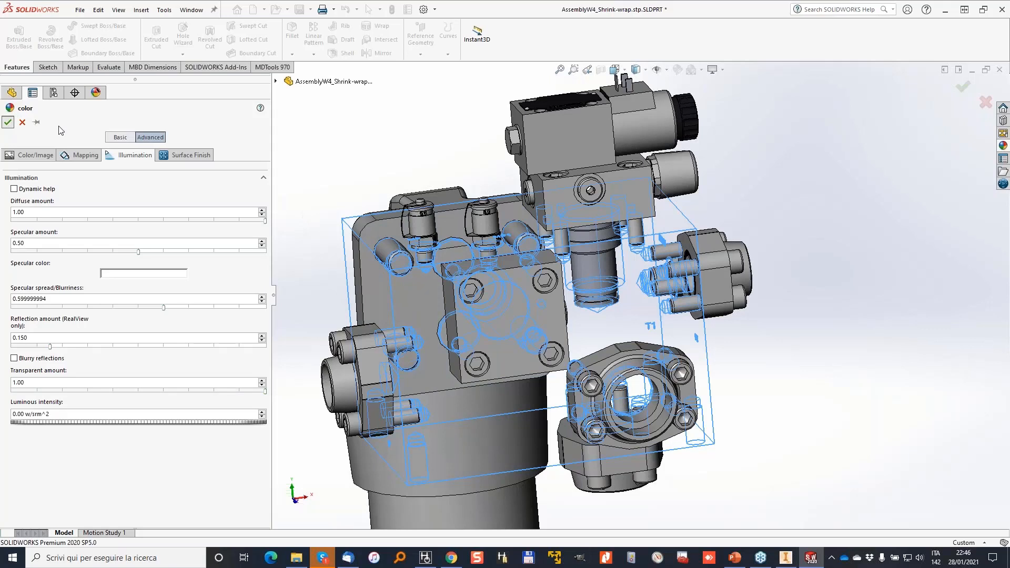
{"action": "mouse_move", "coordinate": [406, 156]}
{"action": "middle_mouse_down"}
{"action": "mouse_move", "coordinate": [822, 306]}
{"action": "mouse_move", "coordinate": [918, 353]}
{"action": "mouse_move", "coordinate": [897, 326]}
{"action": "mouse_move", "coordinate": [728, 320]}
{"action": "mouse_move", "coordinate": [895, 237]}
{"action": "mouse_move", "coordinate": [868, 246]}
{"action": "mouse_move", "coordinate": [388, 153]}
{"action": "middle_mouse_up"}
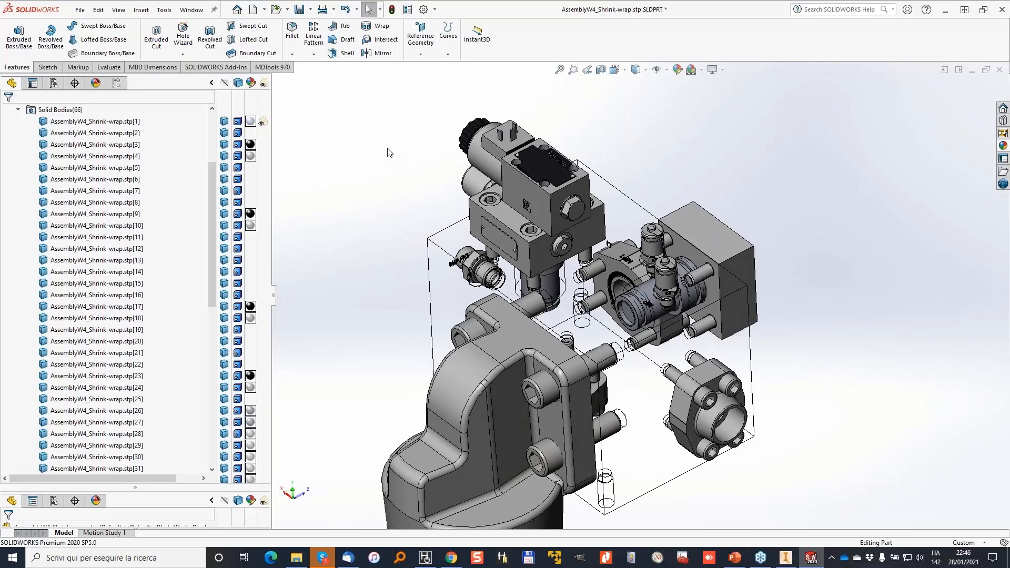